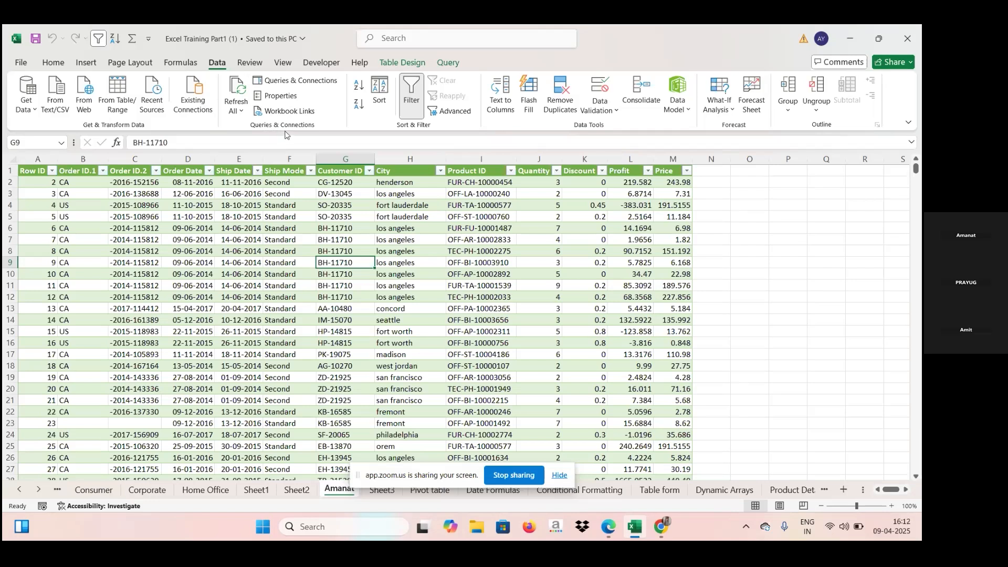
# Show the workbook's queries and connections and open the Data query in the Power Query Editor.
pyautogui.click(297, 84)
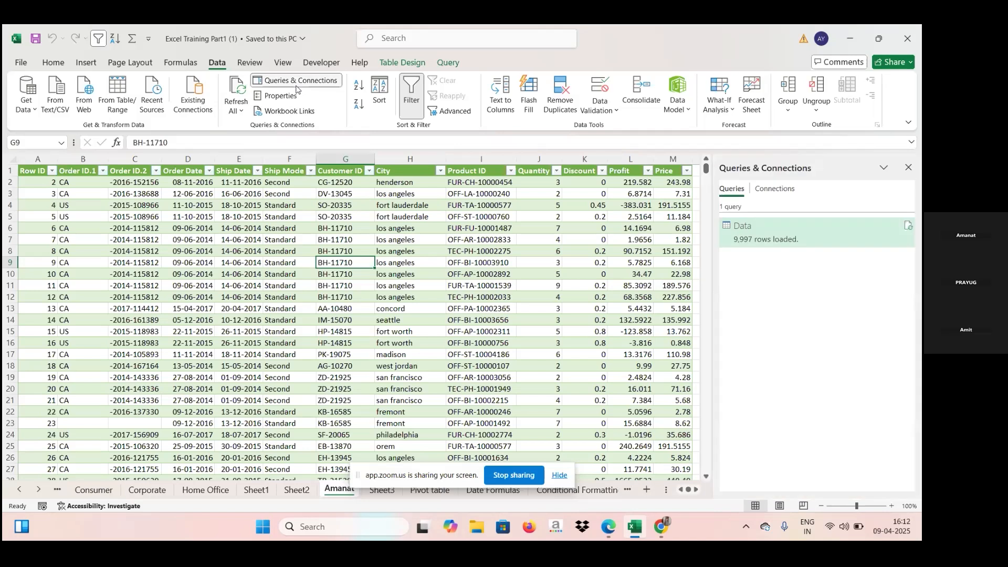
pyautogui.click(297, 84)
pyautogui.click(296, 89)
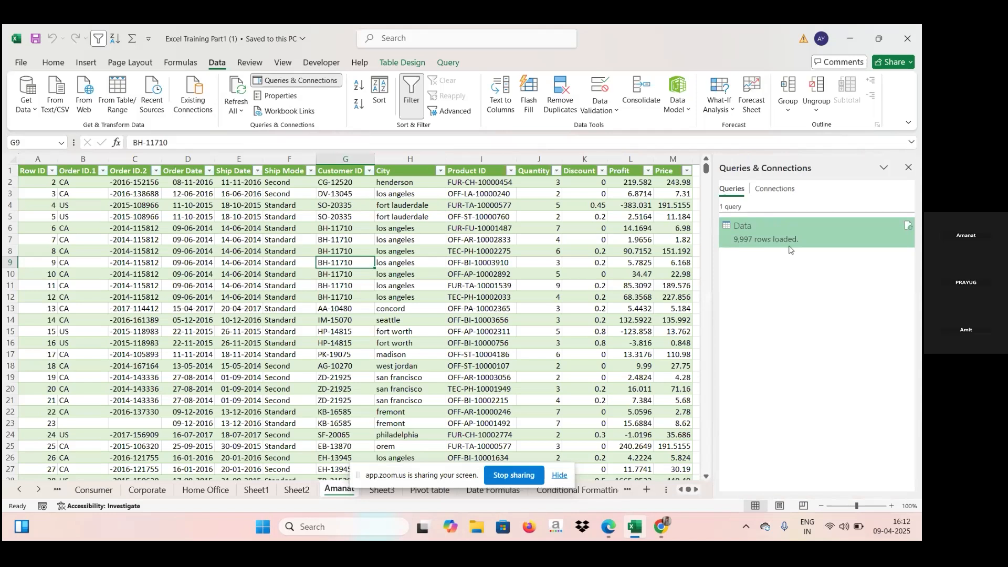
pyautogui.moveTo(761, 224)
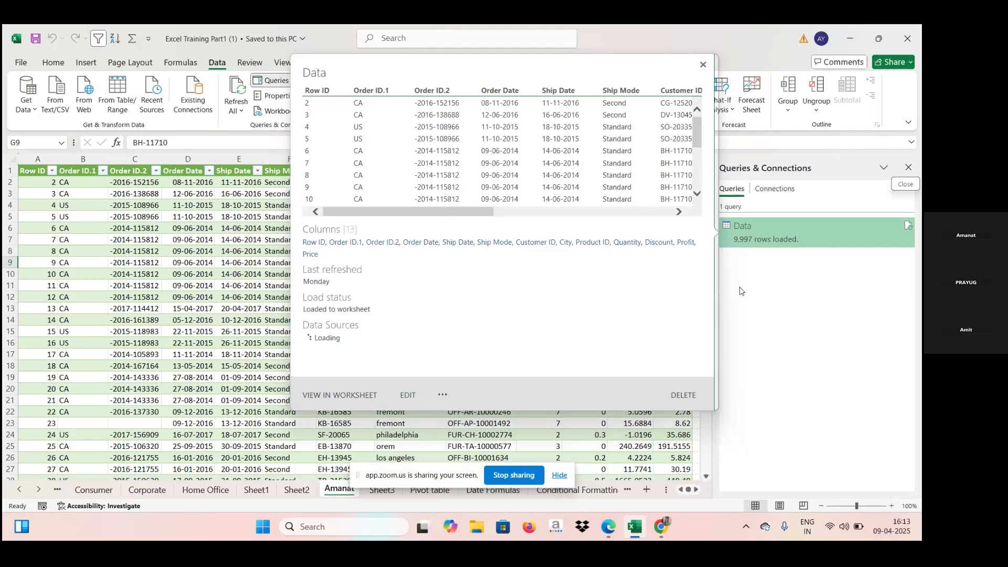
pyautogui.click(752, 244)
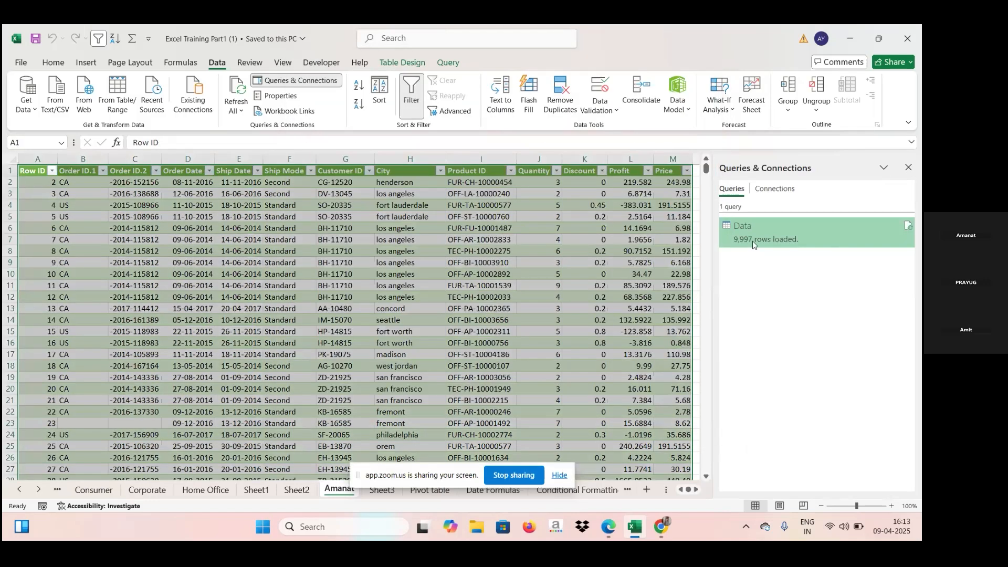
pyautogui.doubleClick(752, 244)
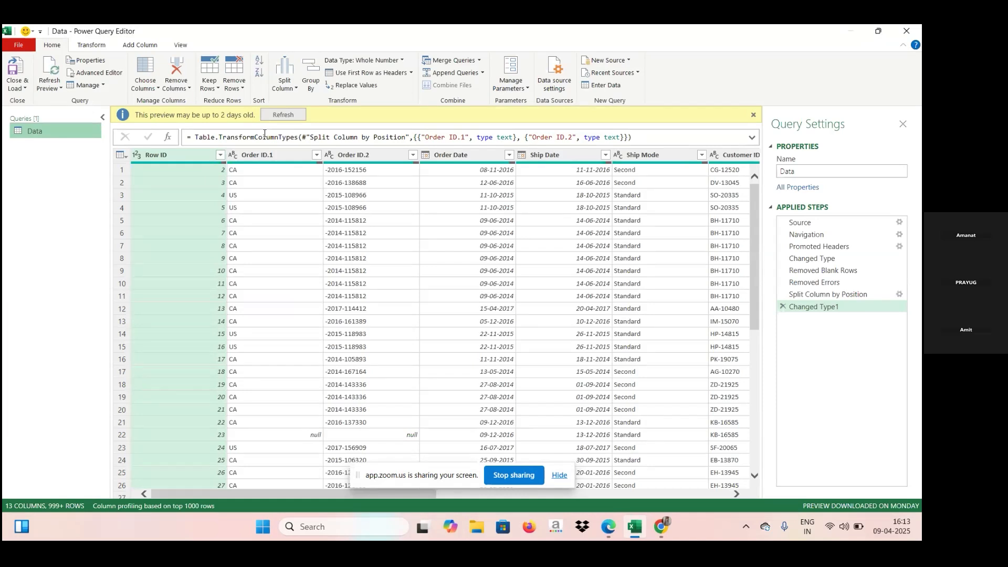
# Refresh the outdated preview of the Data query and load the query back to the worksheet.
pyautogui.click(291, 117)
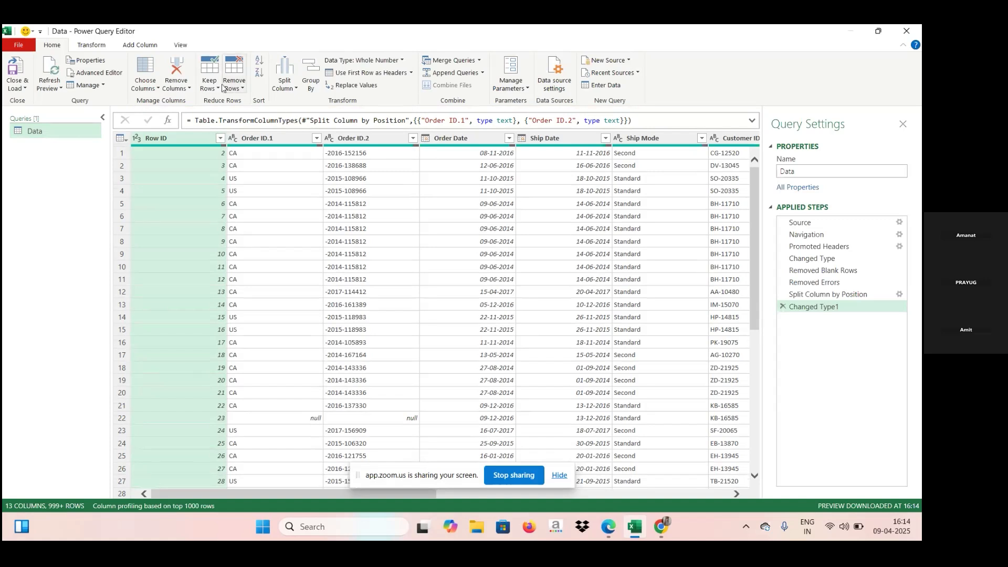
pyautogui.click(15, 88)
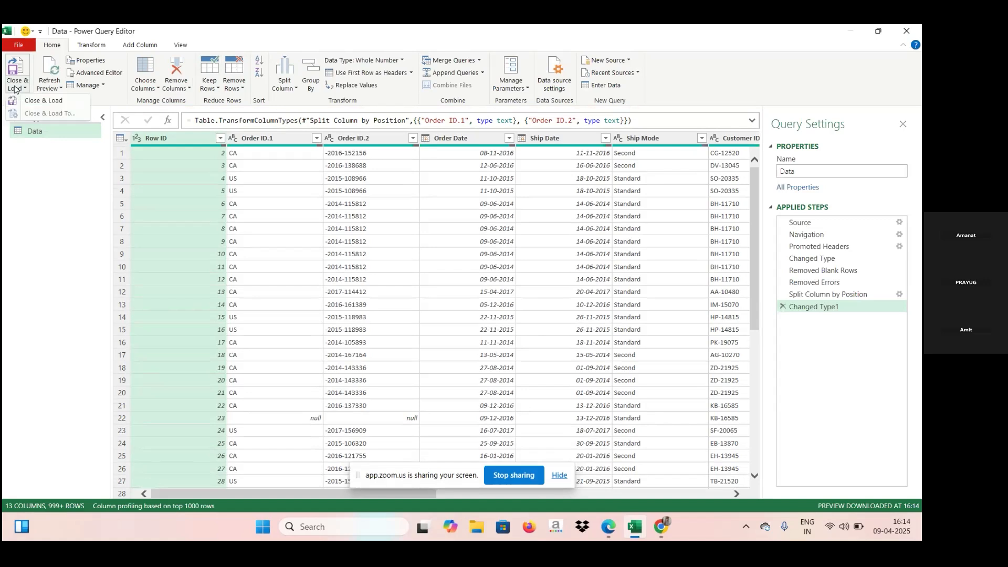
pyautogui.click(44, 102)
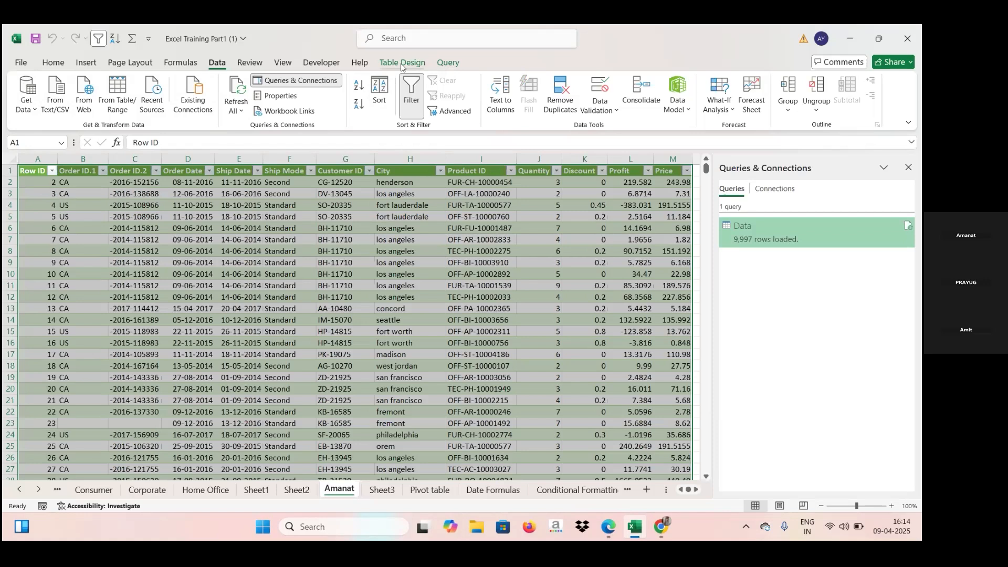
# Reopen the Data query for editing and select its Order Date column.
pyautogui.click(447, 63)
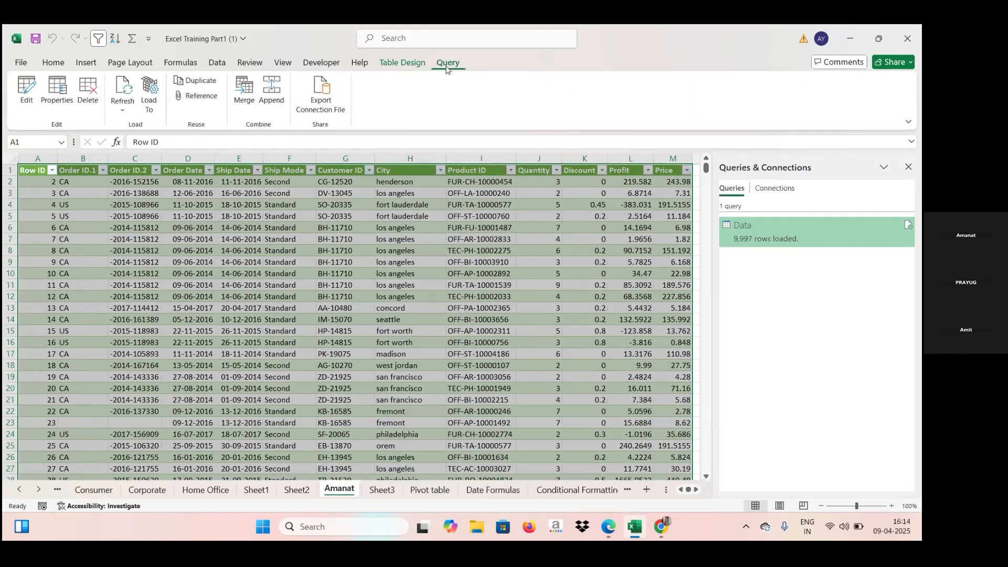
pyautogui.click(25, 91)
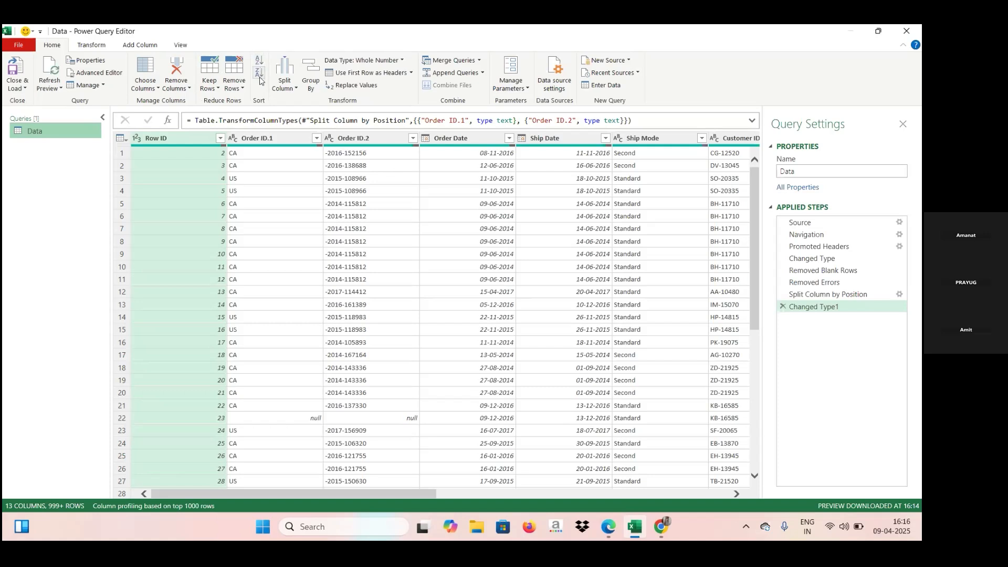
pyautogui.click(367, 140)
pyautogui.click(487, 138)
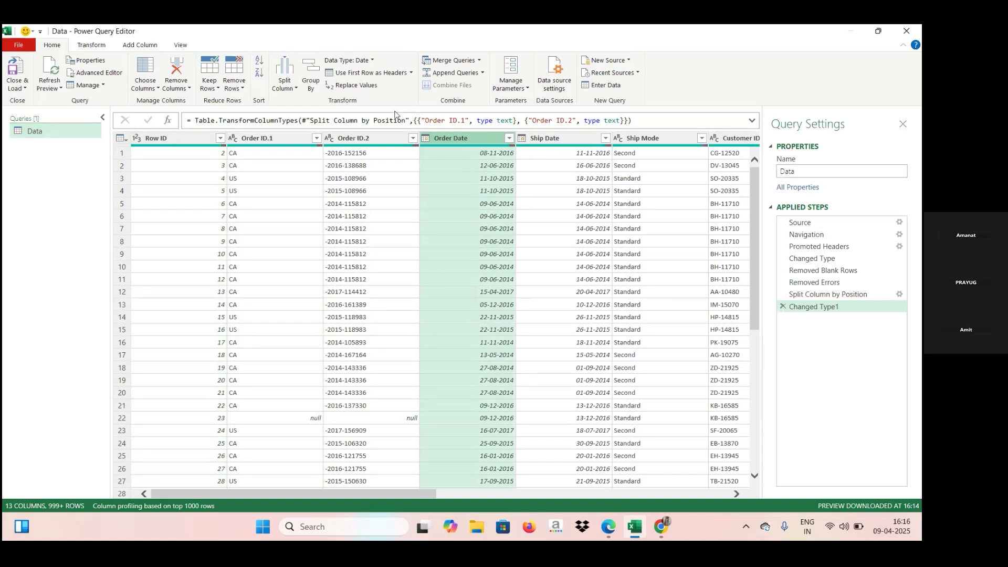
# Examine the options for splitting the Order Date column by number of characters and by positions, without applying either split.
pyautogui.click(294, 88)
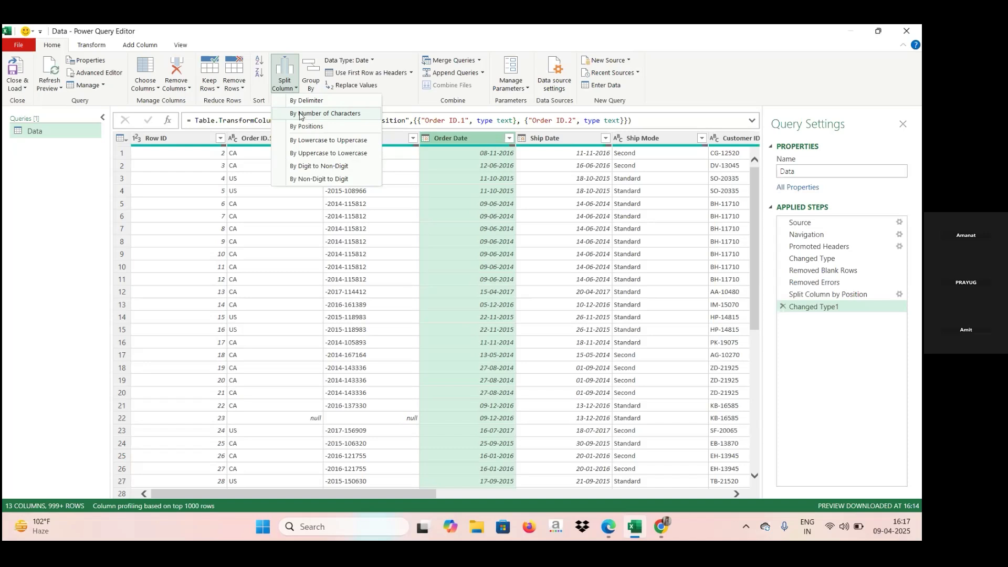
pyautogui.click(300, 114)
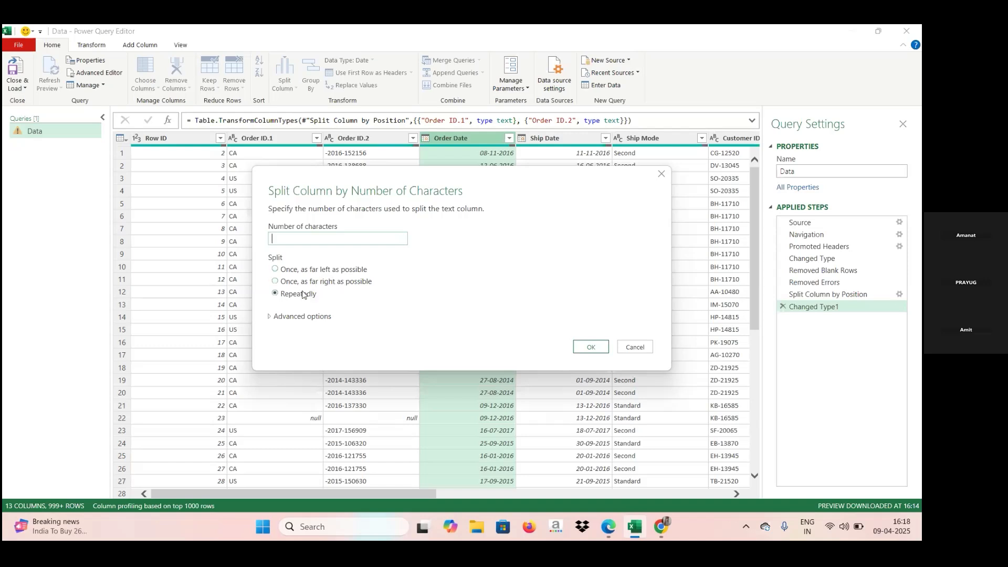
pyautogui.click(302, 317)
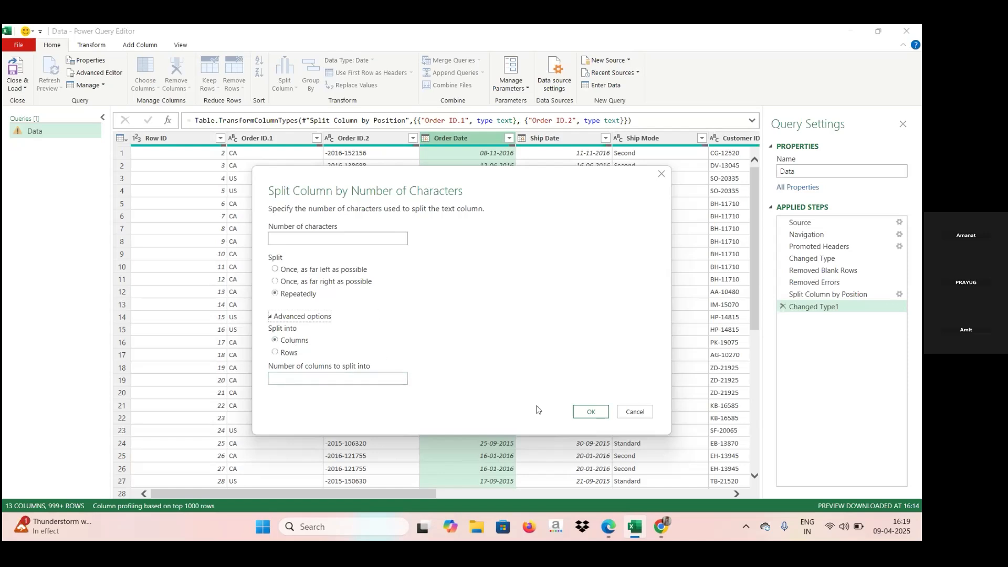
pyautogui.click(640, 414)
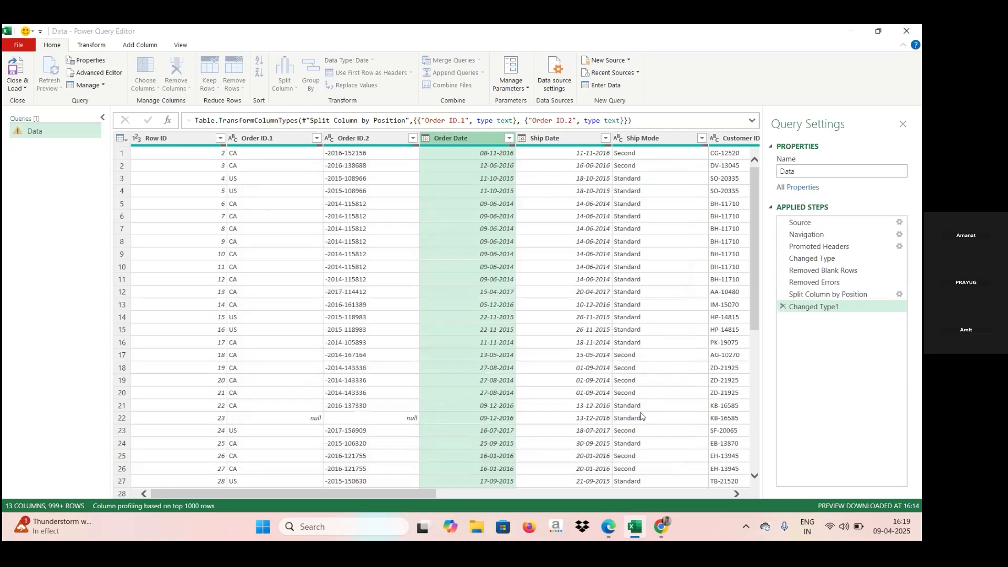
pyautogui.click(297, 92)
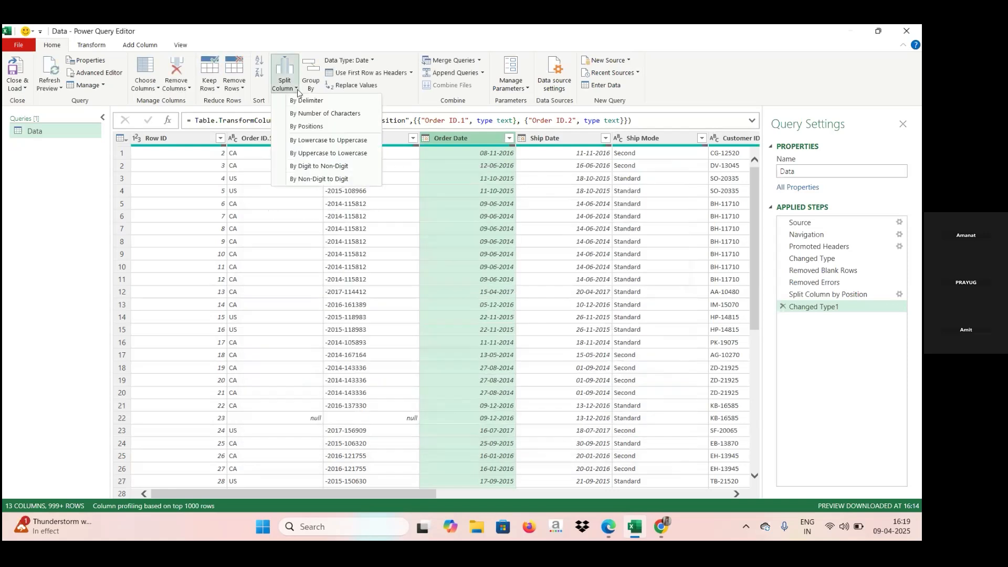
pyautogui.click(304, 126)
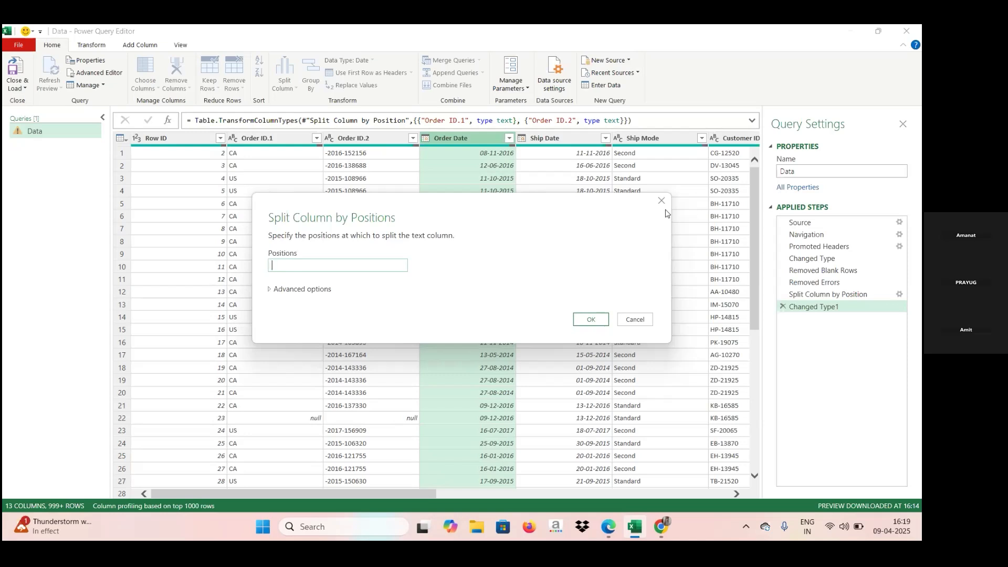
pyautogui.click(636, 319)
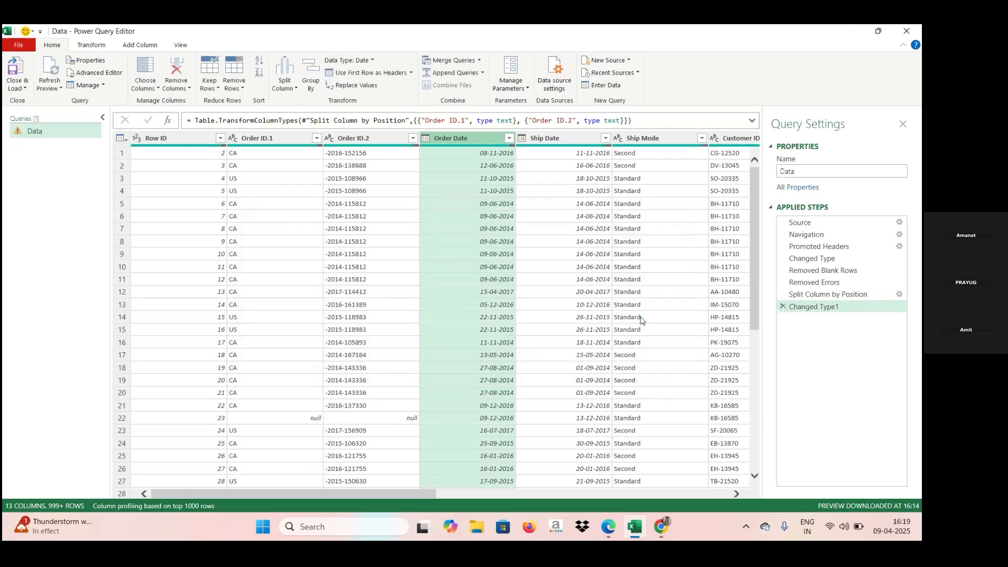
# Try splitting the Ship Mode column by uppercase to lowercase.
pyautogui.click(286, 84)
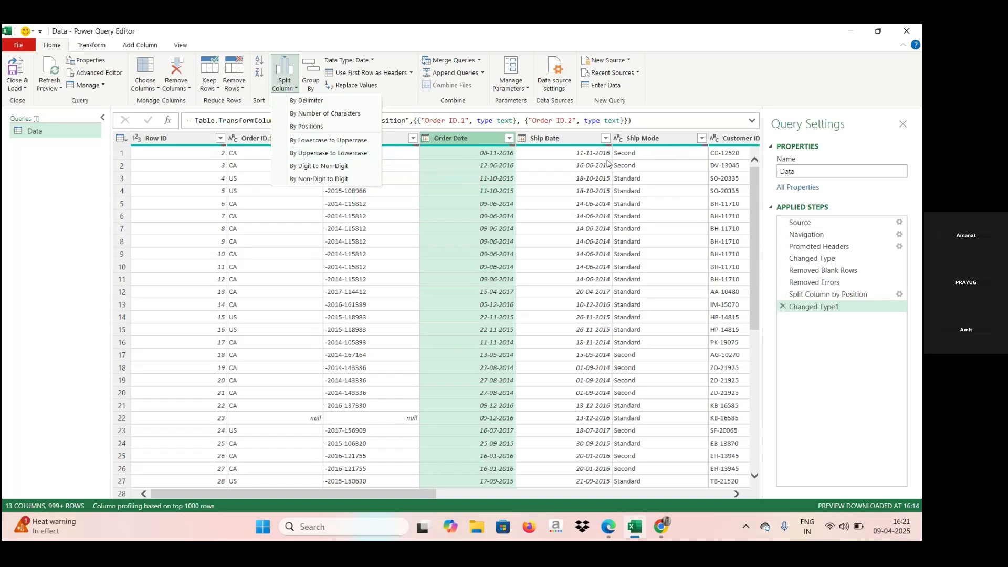
pyautogui.click(631, 141)
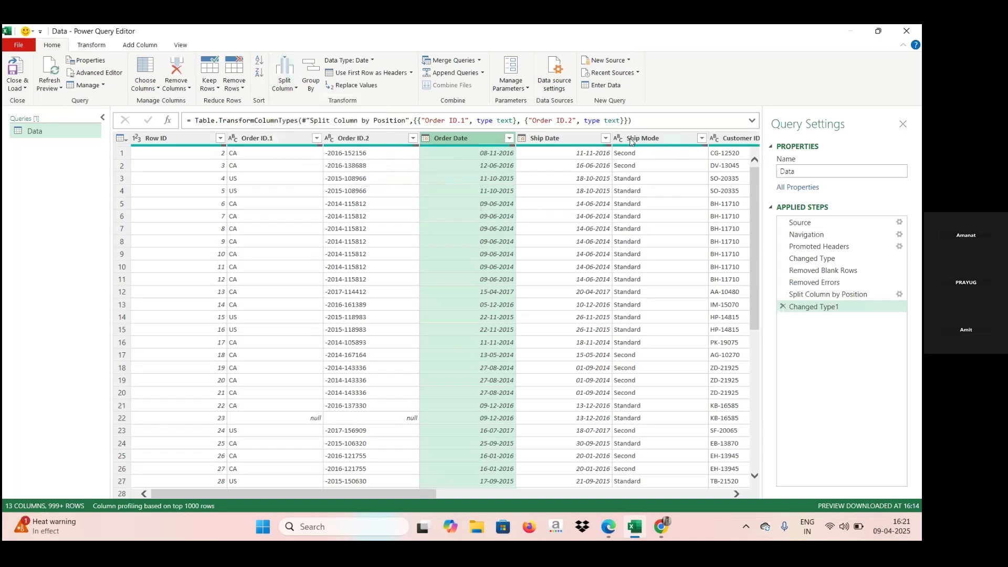
pyautogui.click(650, 167)
pyautogui.click(661, 138)
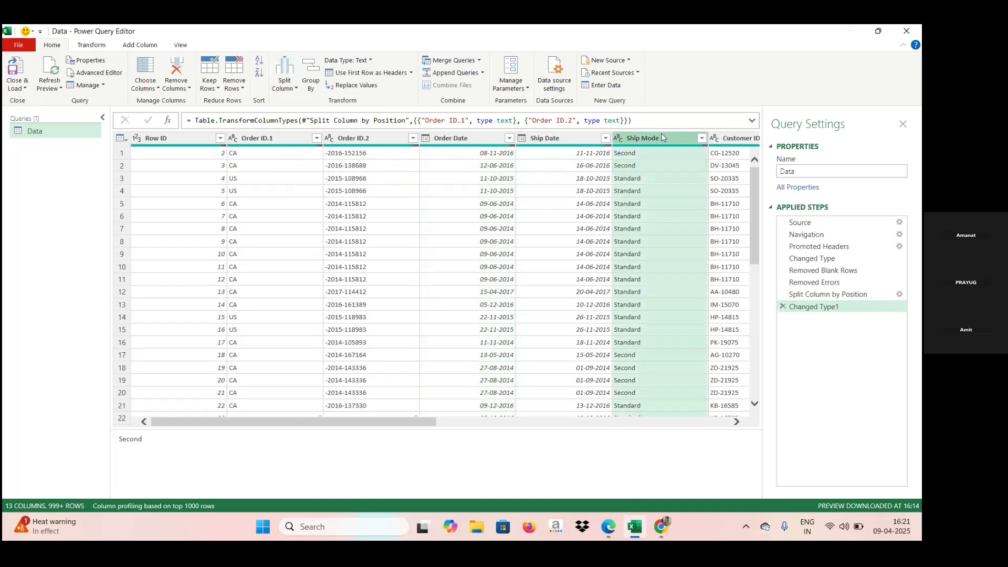
pyautogui.click(299, 86)
pyautogui.click(309, 153)
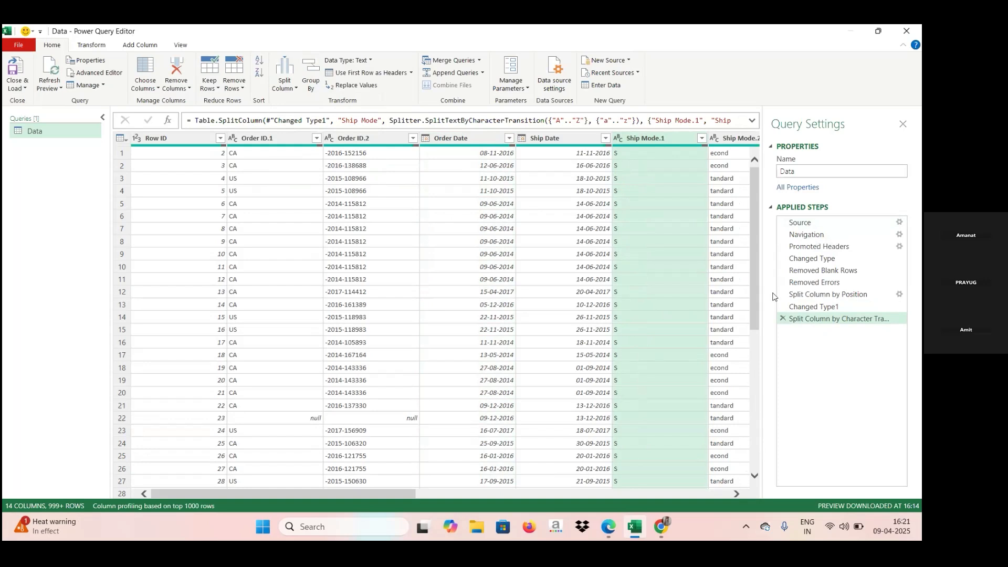
# Delete the Ship Mode character transition split, Changed Type1 and Split Column by Position from the applied steps.
pyautogui.click(782, 319)
pyautogui.click(783, 308)
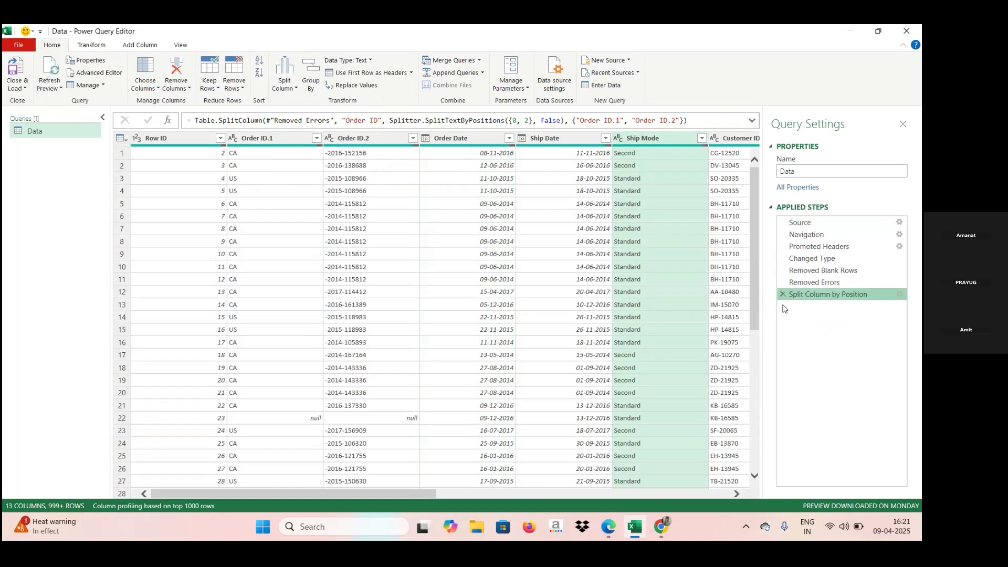
pyautogui.click(783, 294)
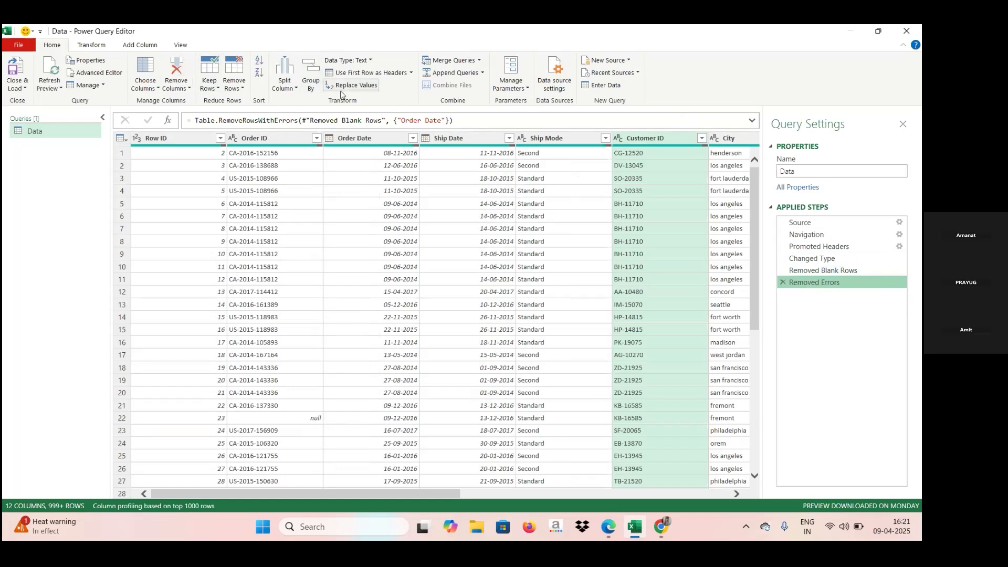
# Try splitting the Product ID column by non-digit to digit, and delete that split from the applied steps.
pyautogui.click(297, 89)
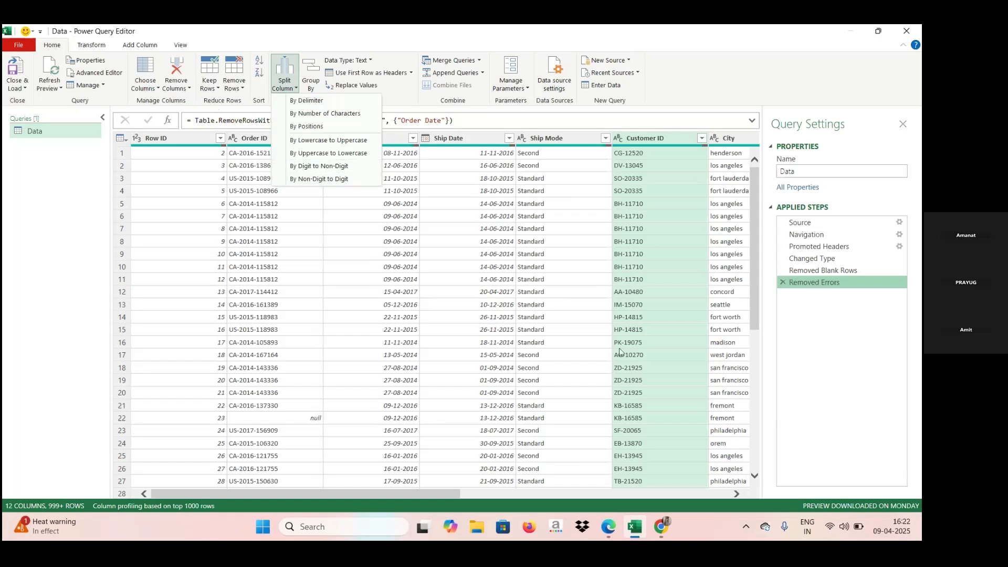
pyautogui.click(588, 494)
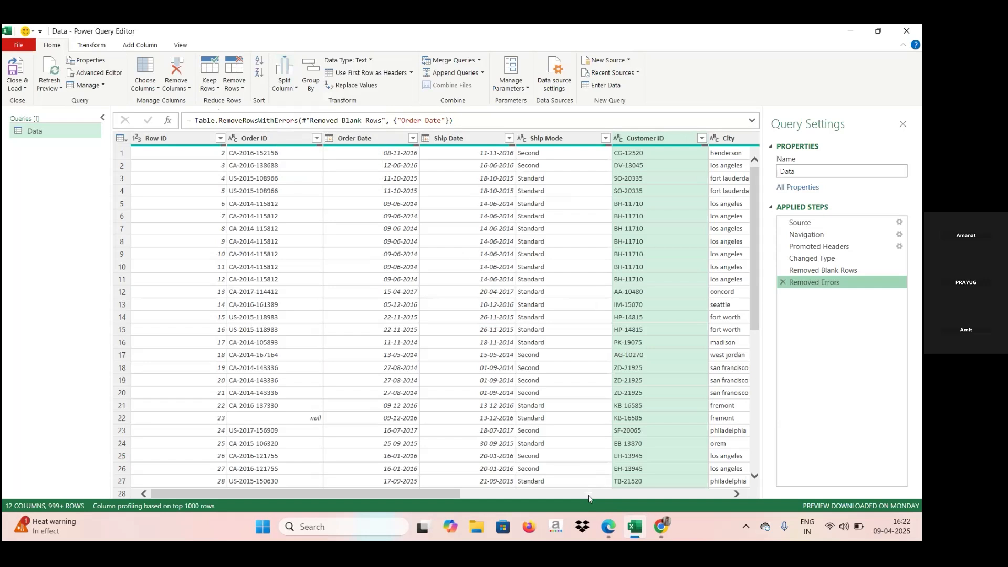
pyautogui.click(588, 494)
pyautogui.click(588, 494)
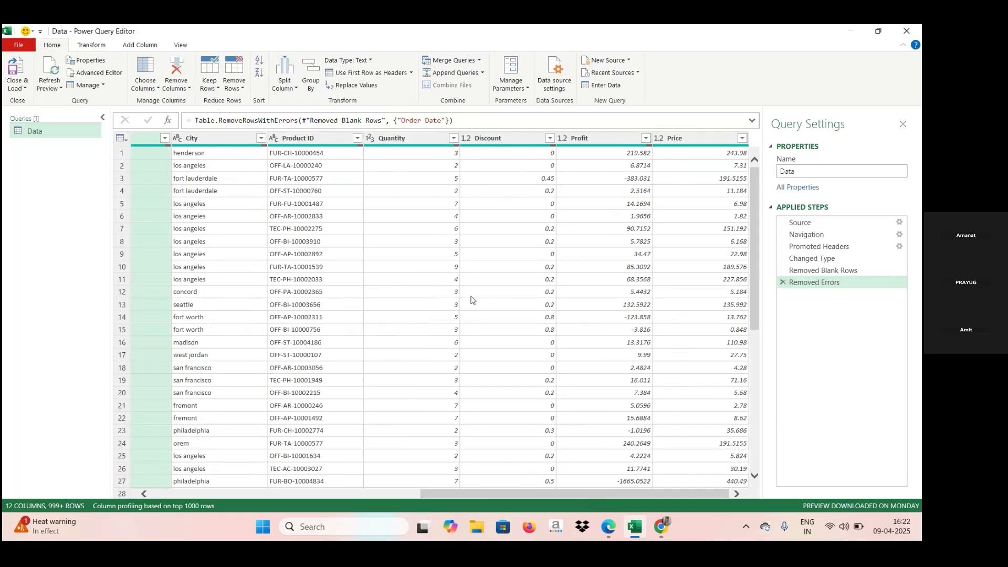
pyautogui.click(298, 138)
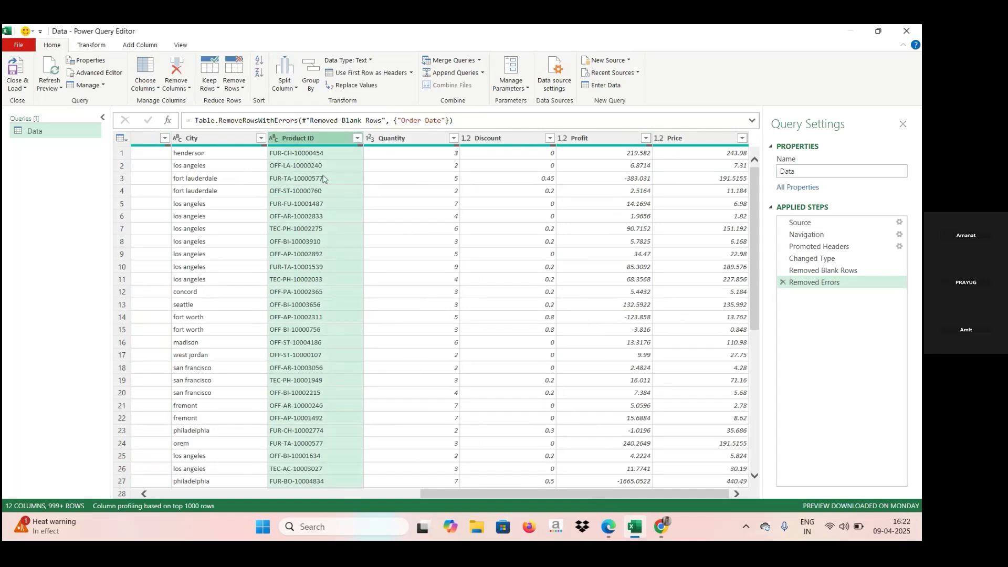
pyautogui.click(292, 89)
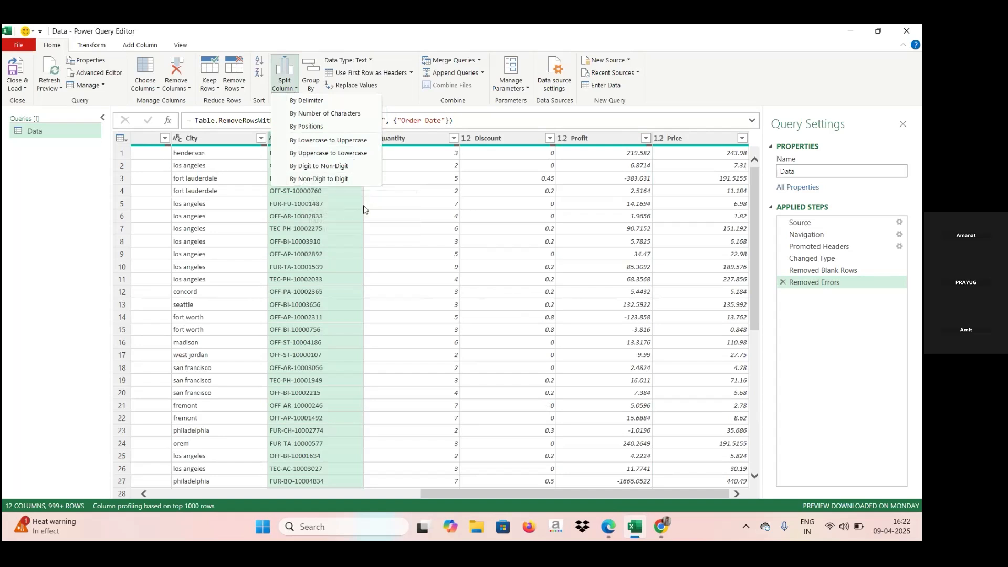
pyautogui.click(345, 178)
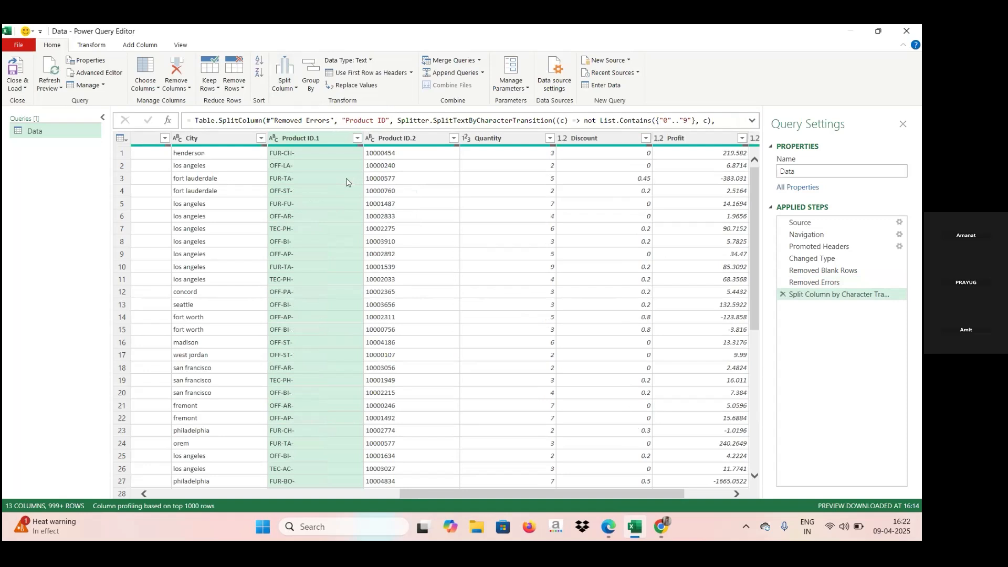
pyautogui.click(345, 178)
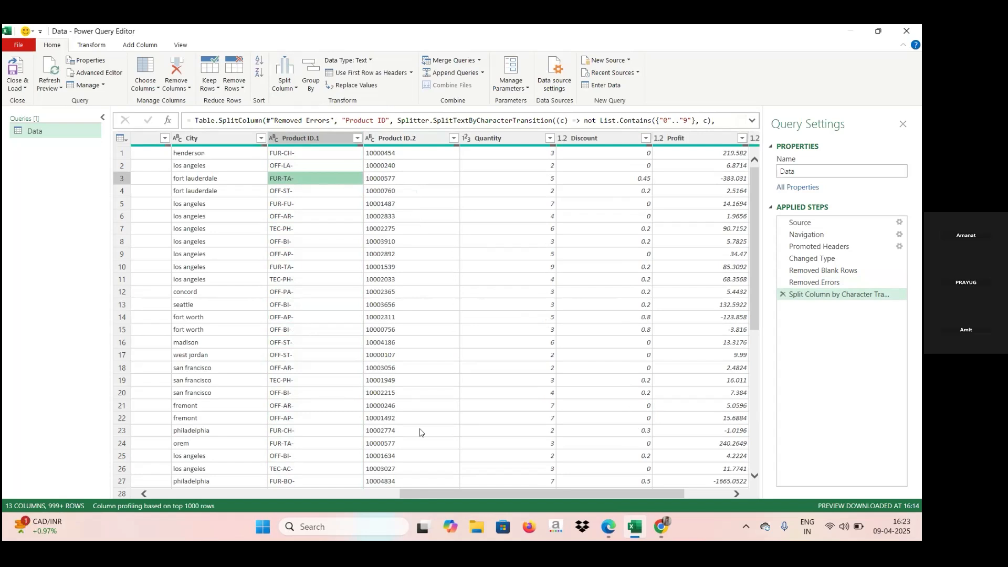
pyautogui.click(782, 294)
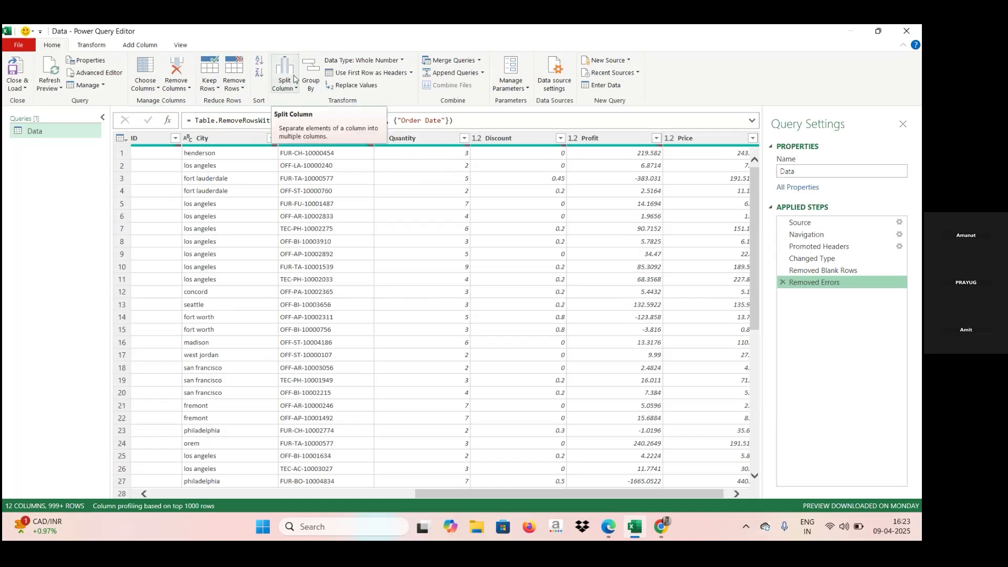
# Open Group By for the Data query and choose City as the column to group by.
pyautogui.click(294, 91)
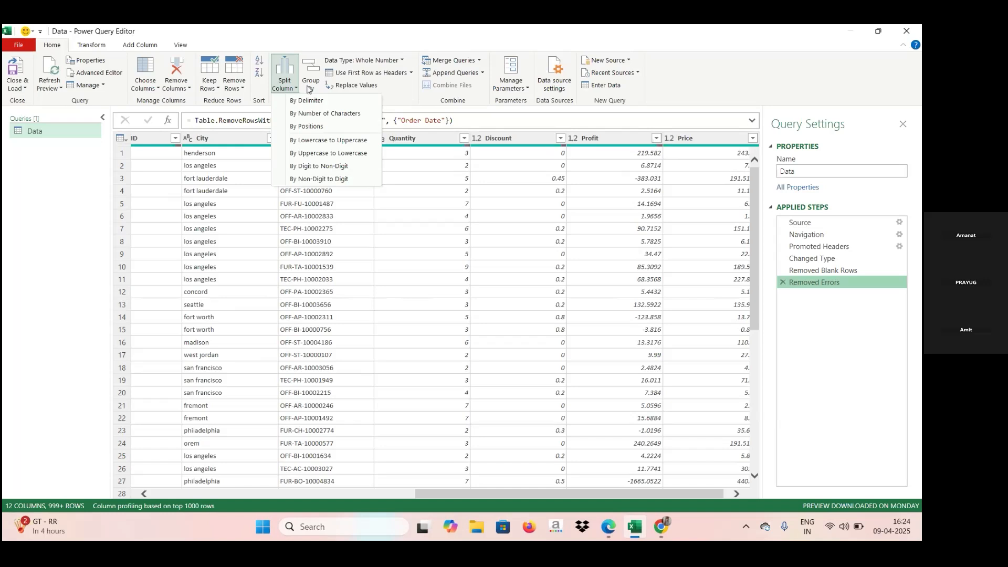
pyautogui.click(310, 87)
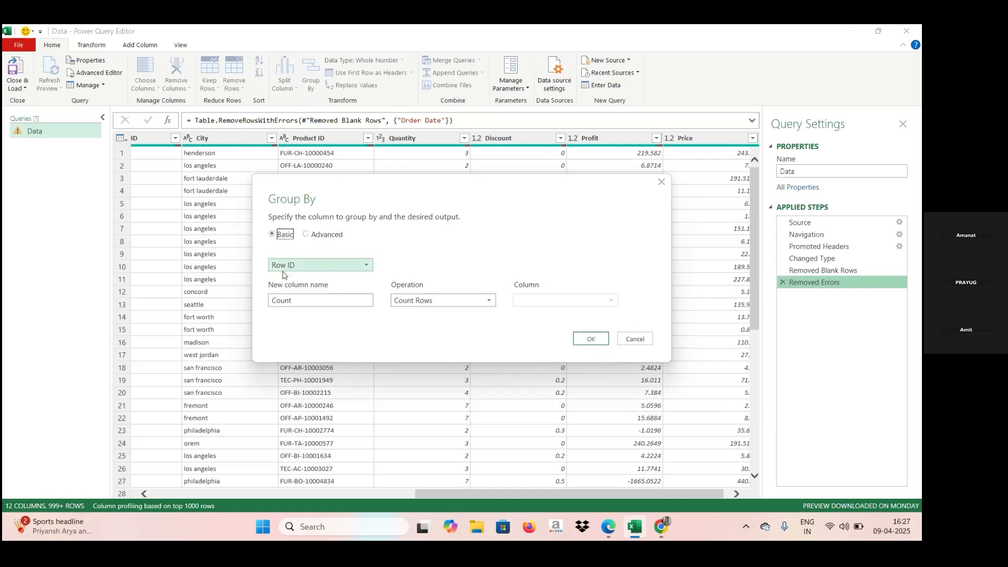
pyautogui.click(367, 266)
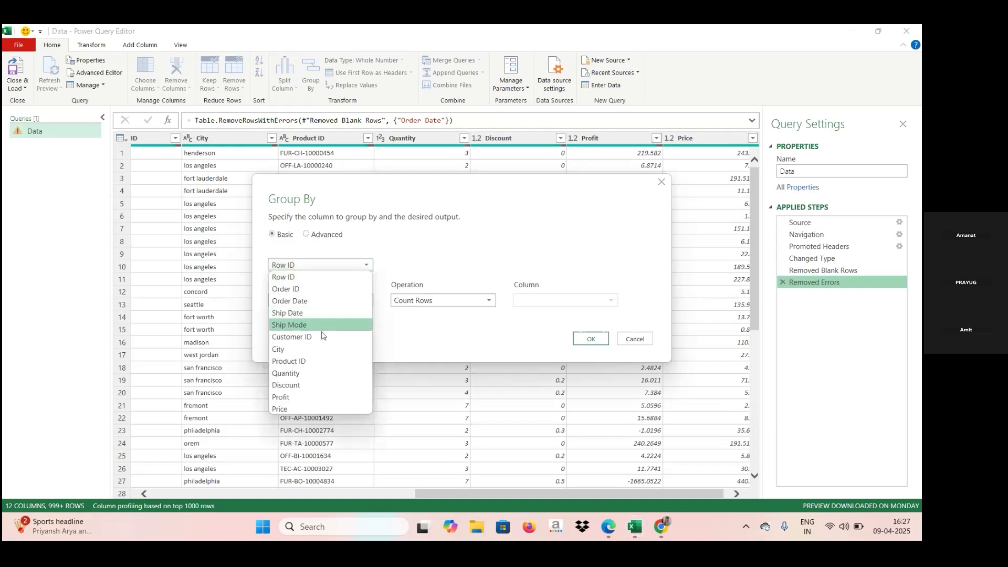
pyautogui.click(309, 349)
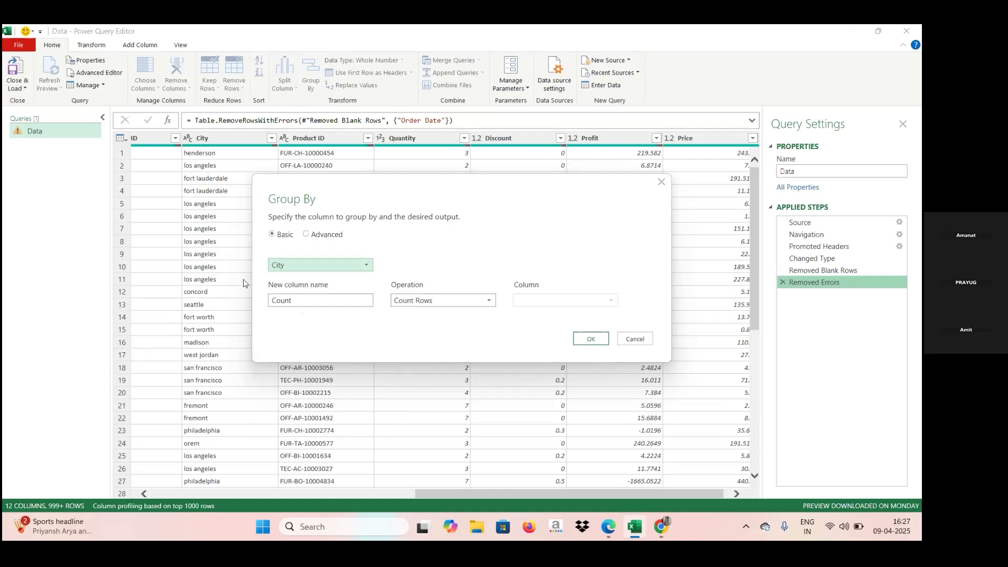
# Switch to the Zoom meeting in Microsoft Edge and mute the microphone.
pyautogui.moveTo(616, 528)
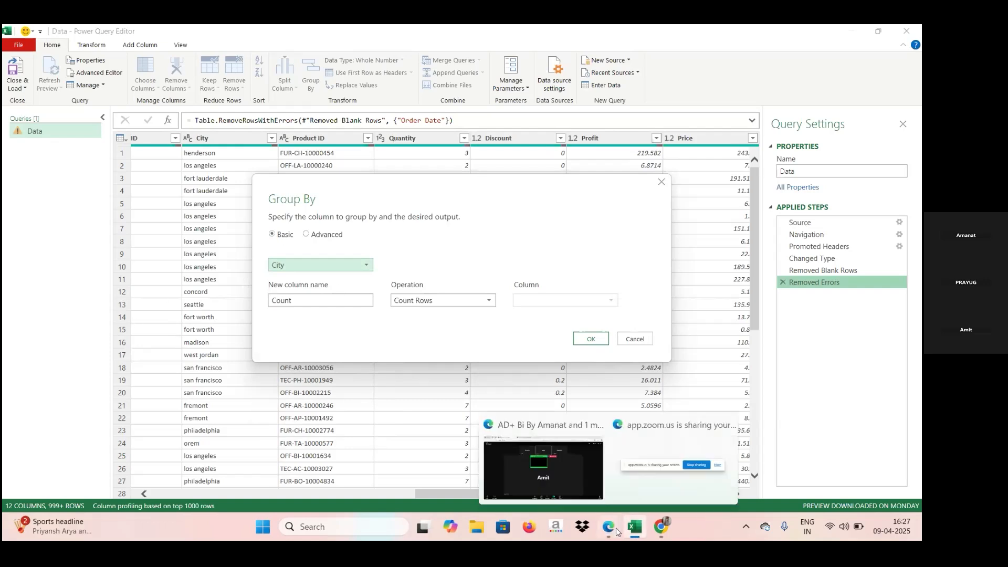
pyautogui.click(541, 462)
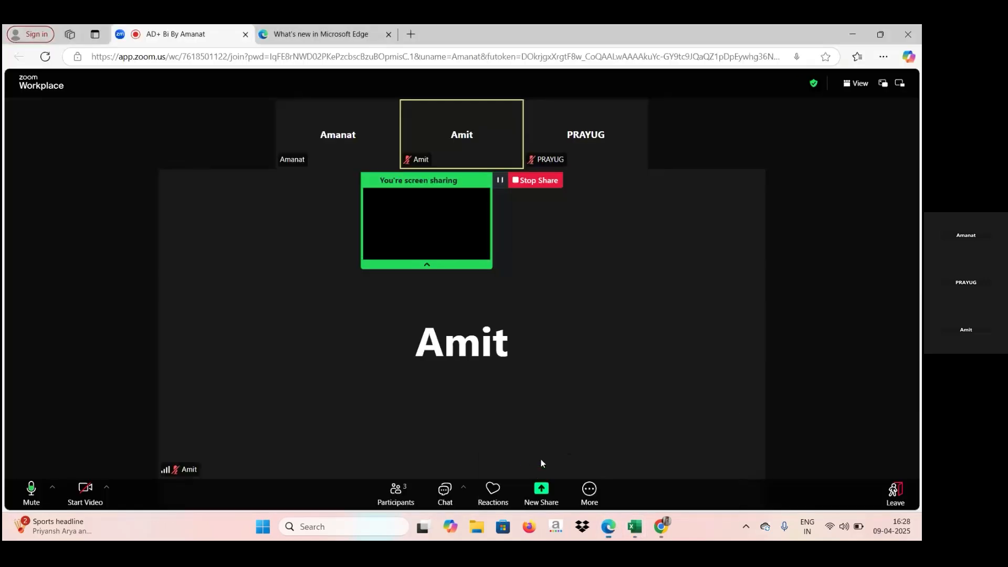
pyautogui.click(32, 497)
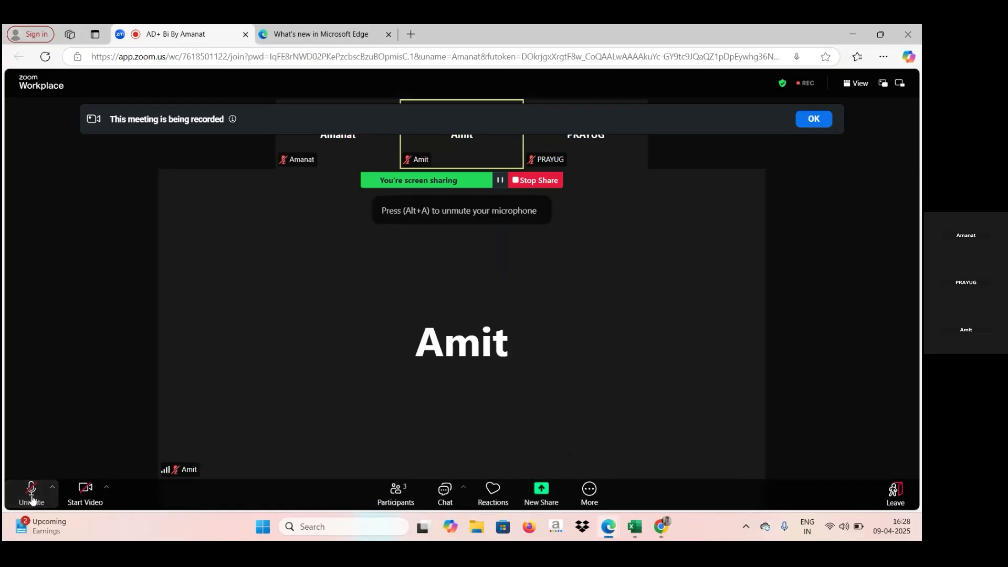
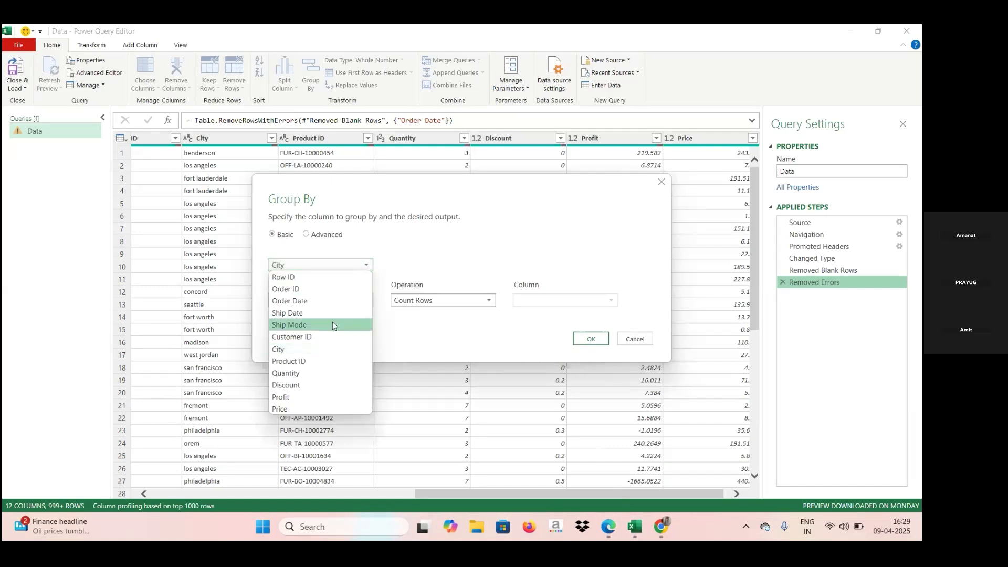
# Choose Ship Mode as the grouping column and name the new column Total qty.
pyautogui.click(302, 325)
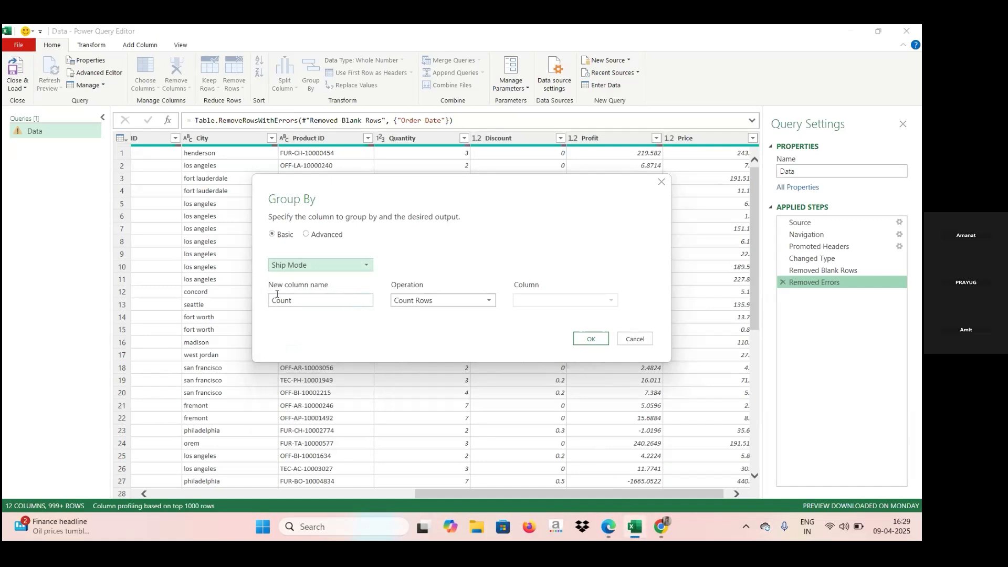
pyautogui.click(296, 301)
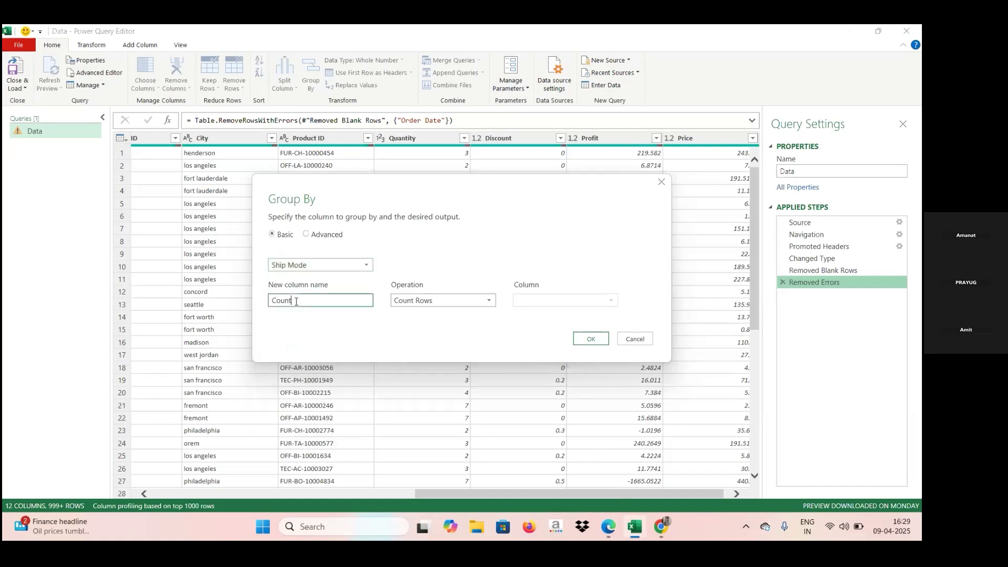
pyautogui.press('BackSpace')
pyautogui.press('BackSpace')
pyautogui.press('BackSpace')
pyautogui.press('BackSpace')
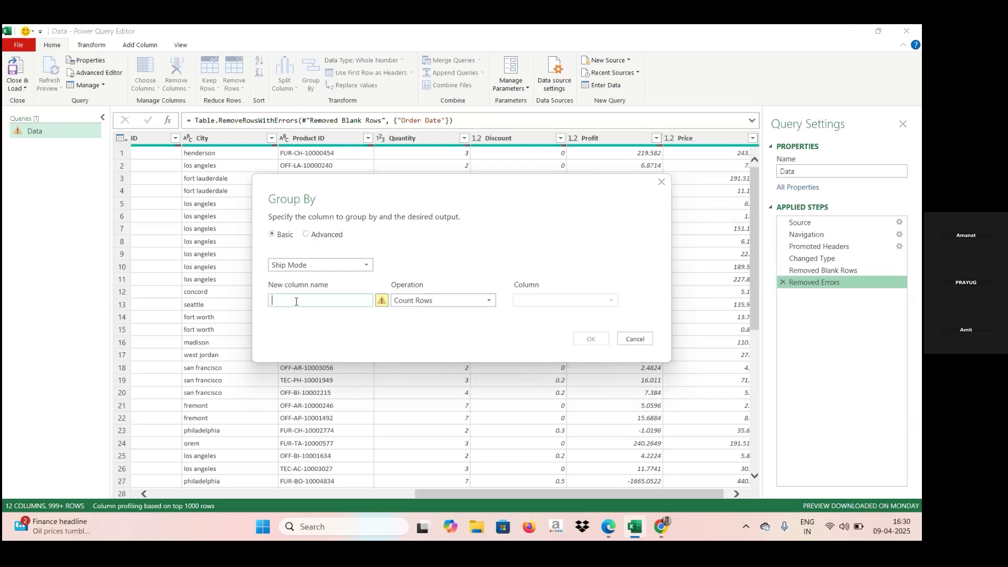
pyautogui.press('capslock')
pyautogui.write('T')
pyautogui.press('capslock')
pyautogui.write('o')
pyautogui.write('alv')
pyautogui.press('BackSpace')
pyautogui.write('qty')
# Try grouping the rows with the Sum of Quantity, and delete the Grouped Rows step from the applied steps.
pyautogui.click(488, 302)
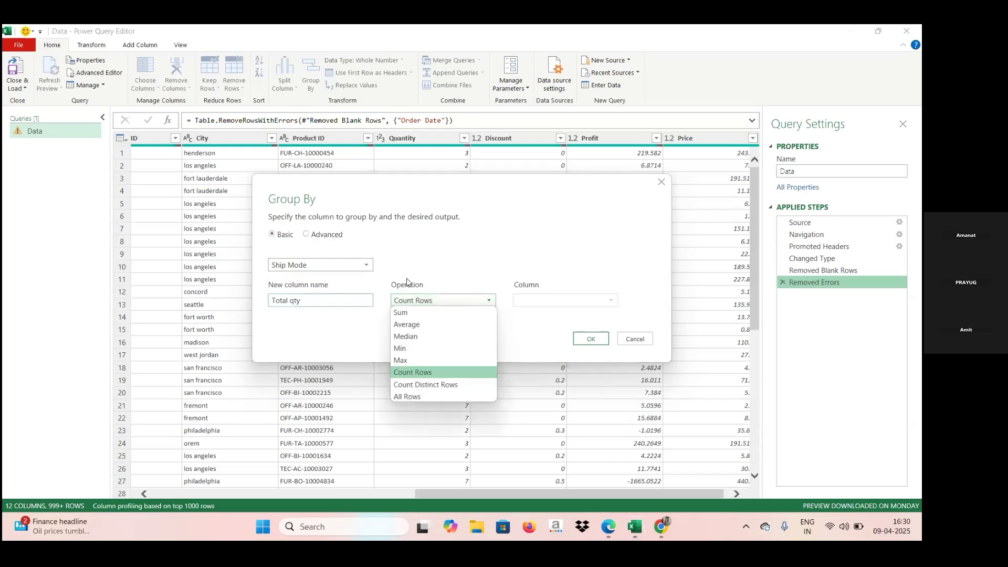
pyautogui.click(413, 313)
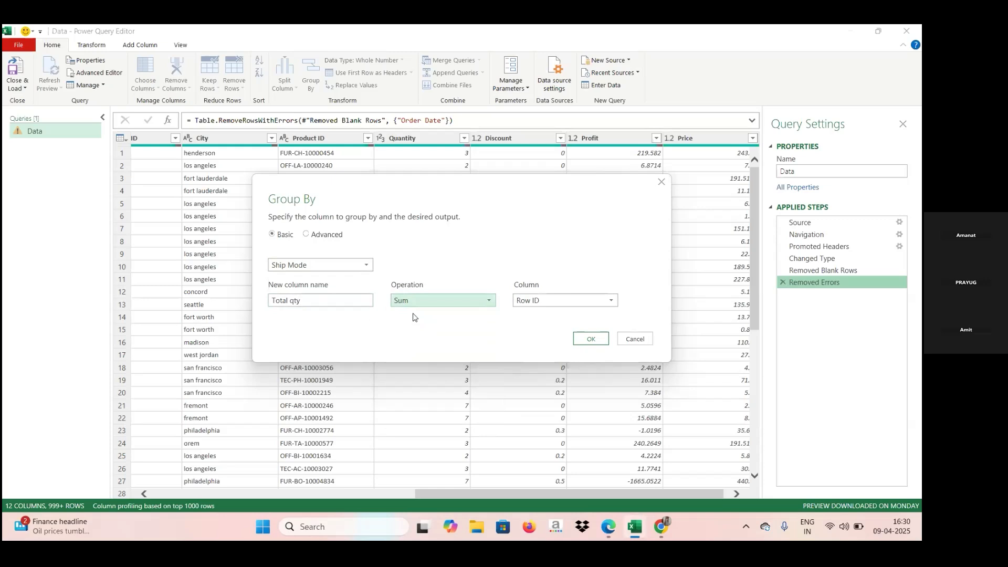
pyautogui.click(612, 302)
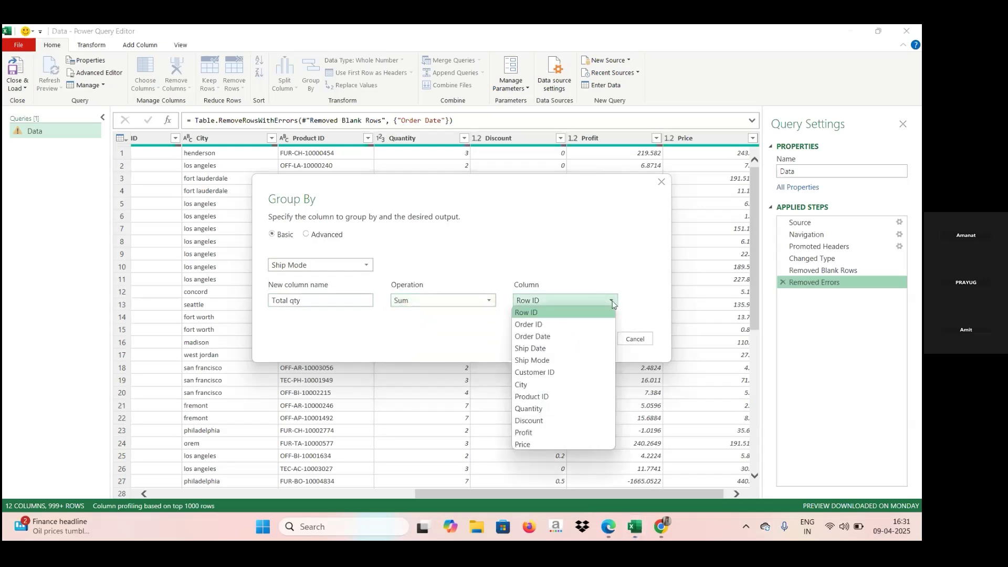
pyautogui.click(526, 412)
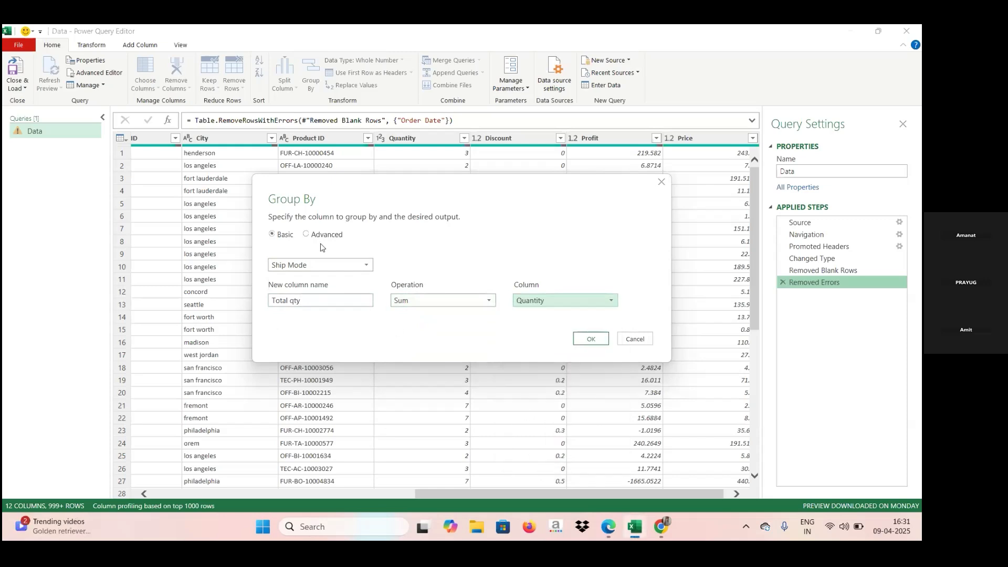
pyautogui.click(589, 338)
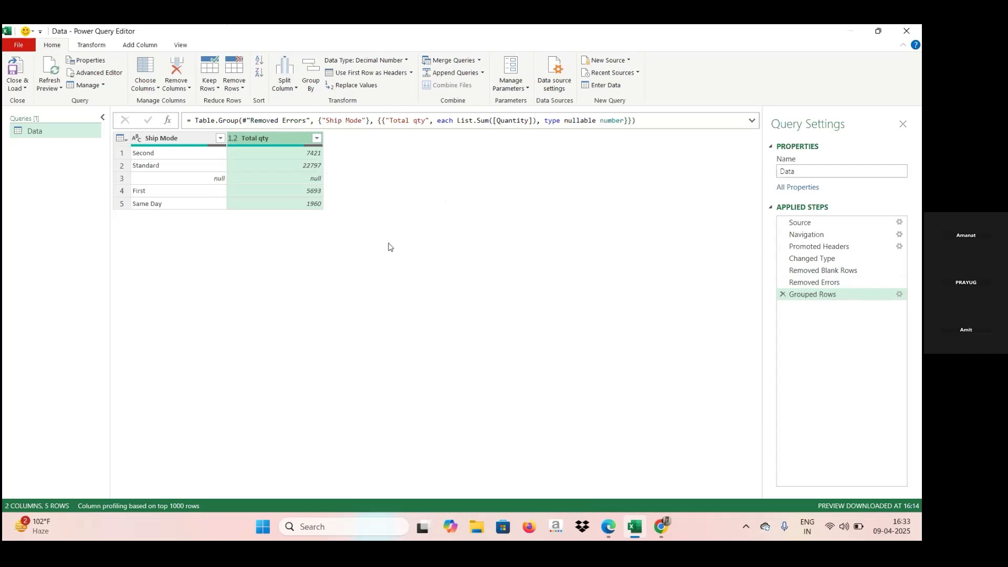
pyautogui.click(783, 295)
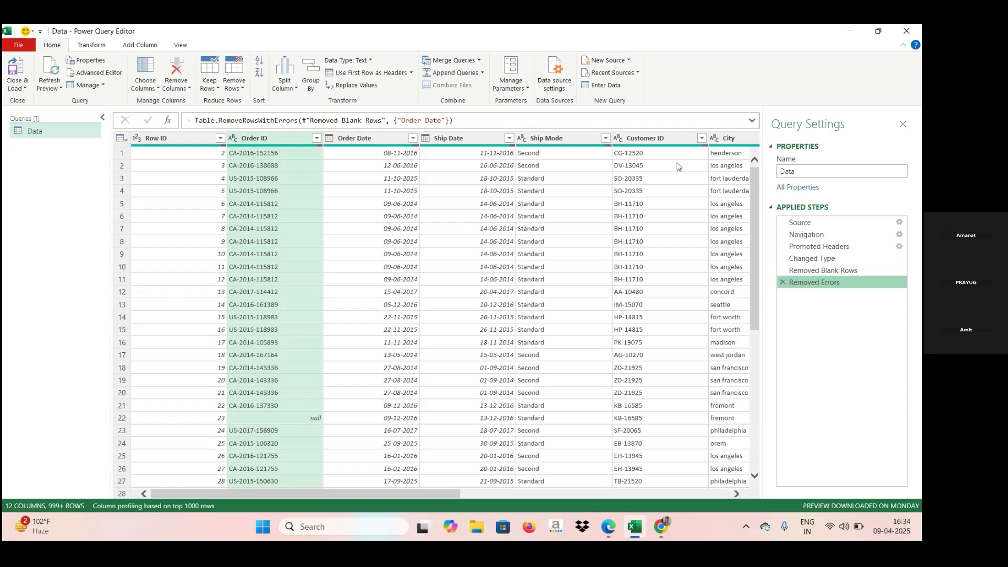
# Start an Advanced Group By with Ship Mode as the grouping column.
pyautogui.click(312, 84)
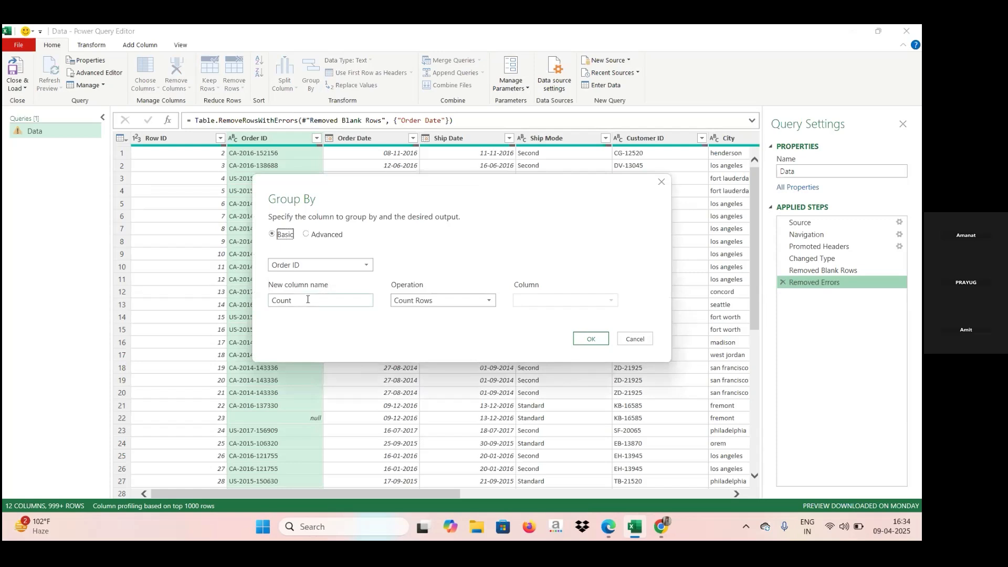
pyautogui.click(307, 234)
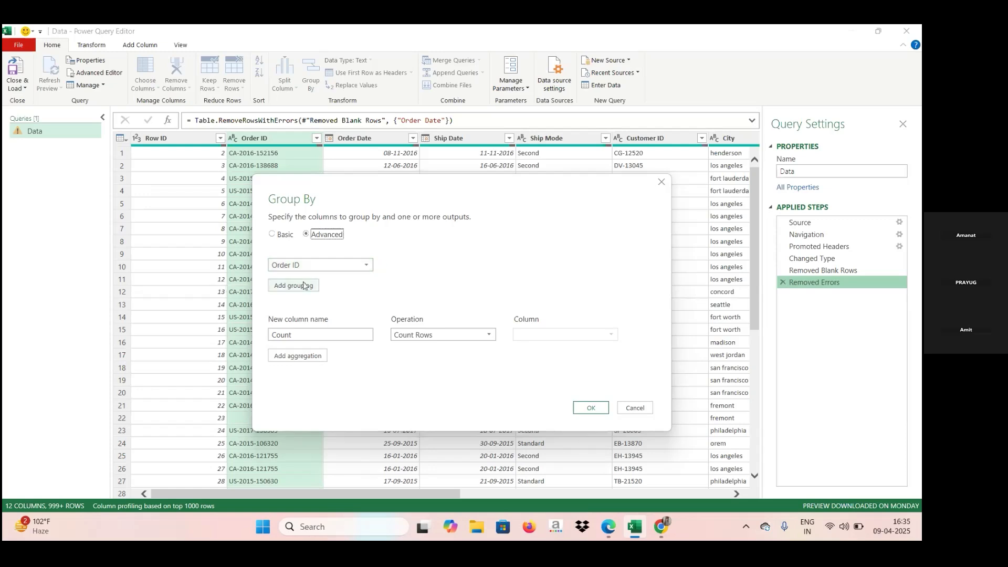
pyautogui.click(366, 266)
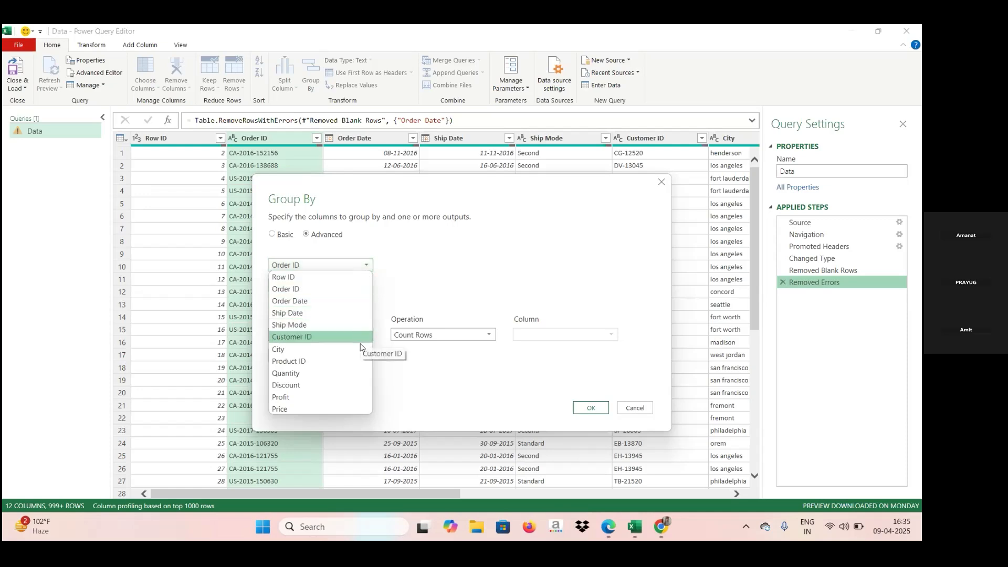
pyautogui.click(307, 324)
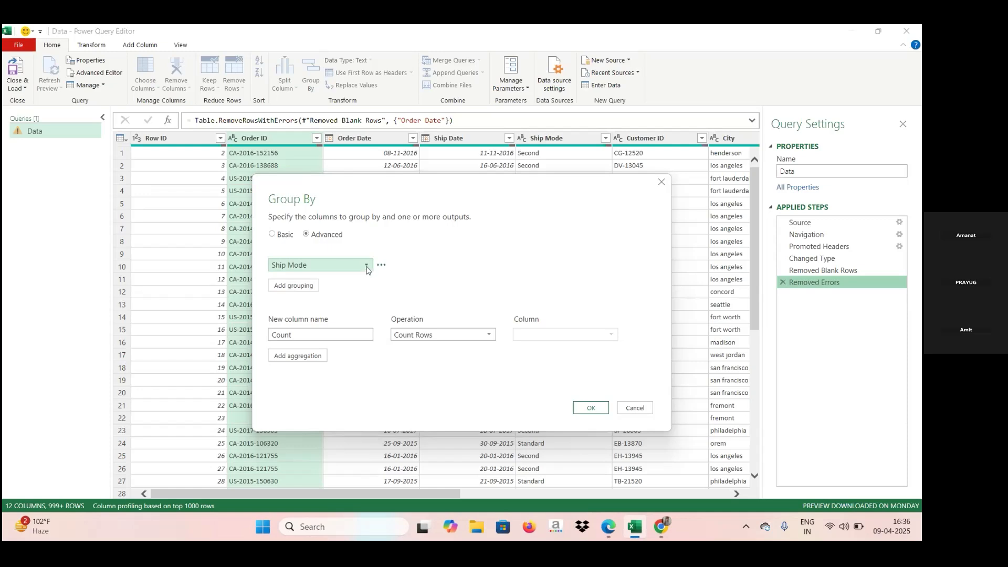
# Try adding two more groupings below Ship Mode, delete both, and close Group By without applying it.
pyautogui.click(292, 287)
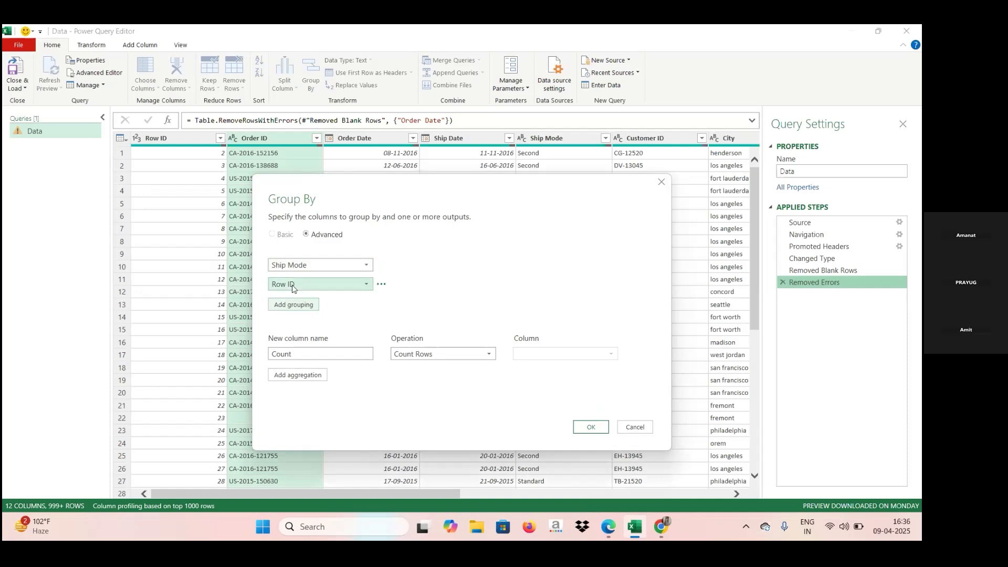
pyautogui.click(284, 307)
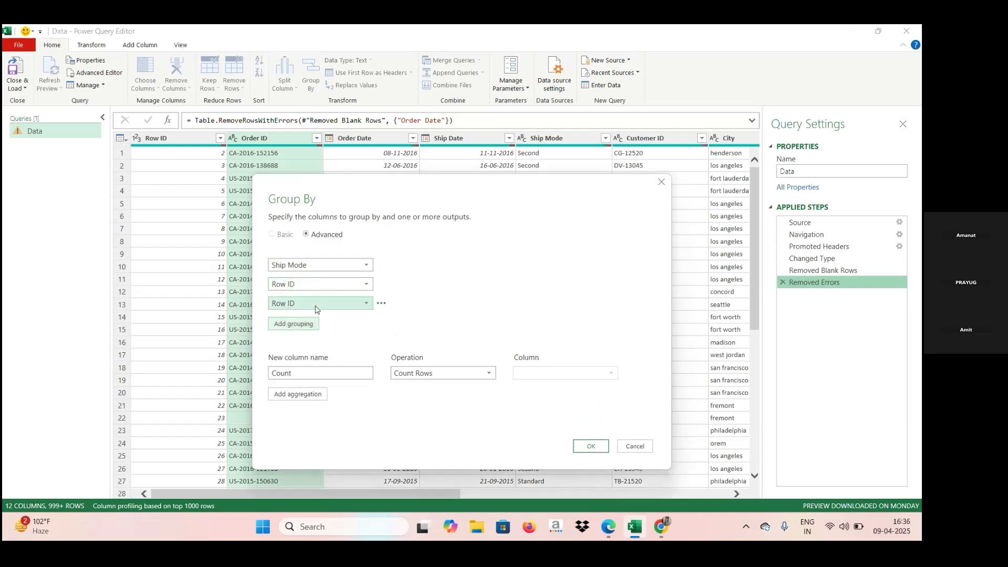
pyautogui.click(381, 306)
pyautogui.click(395, 314)
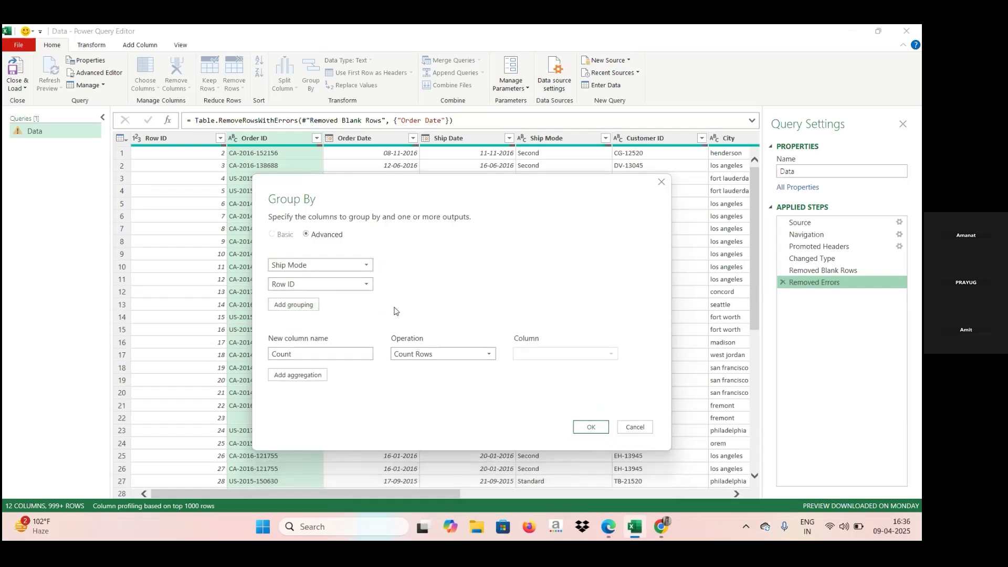
pyautogui.click(383, 287)
pyautogui.click(402, 297)
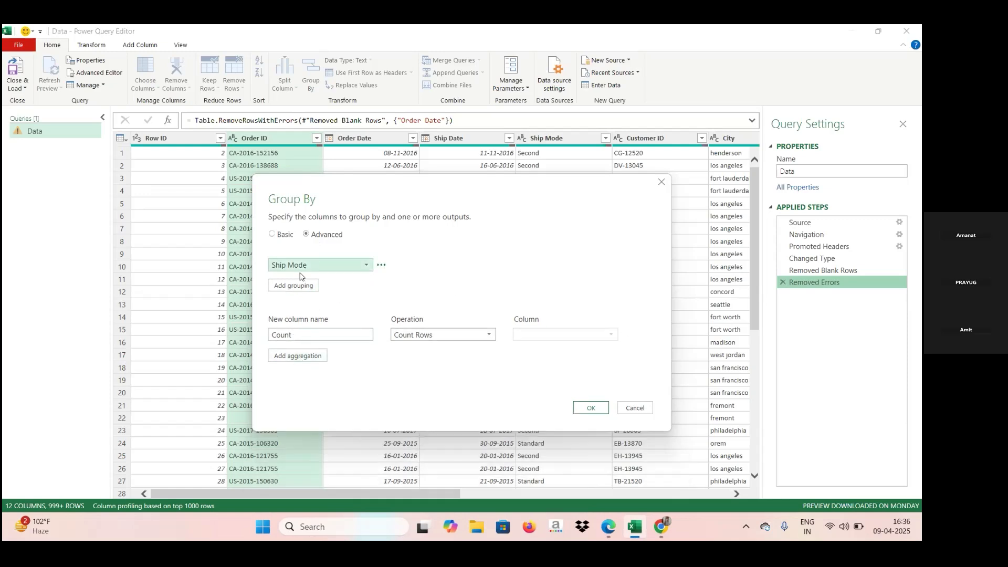
pyautogui.click(297, 333)
pyautogui.click(662, 182)
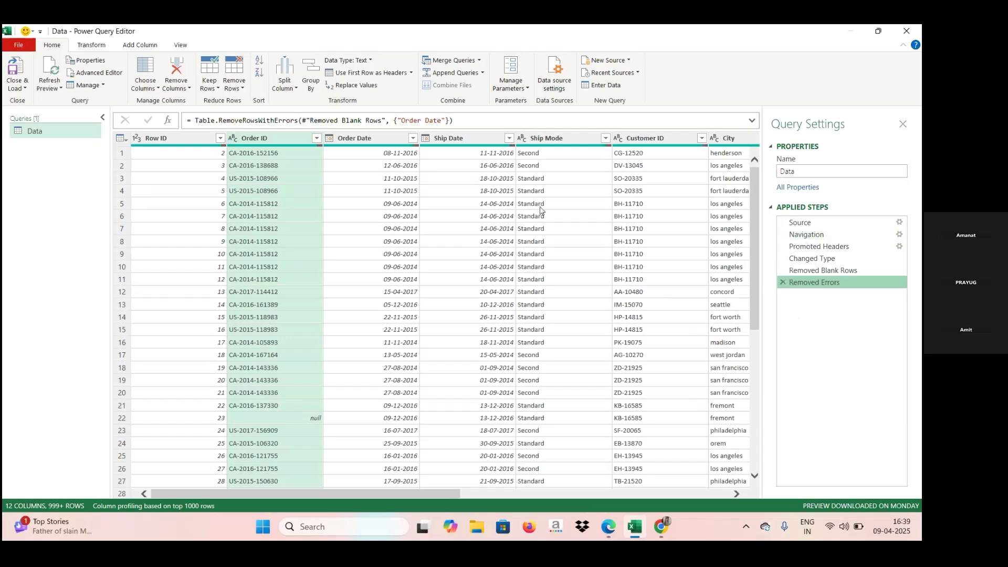
pyautogui.click(310, 84)
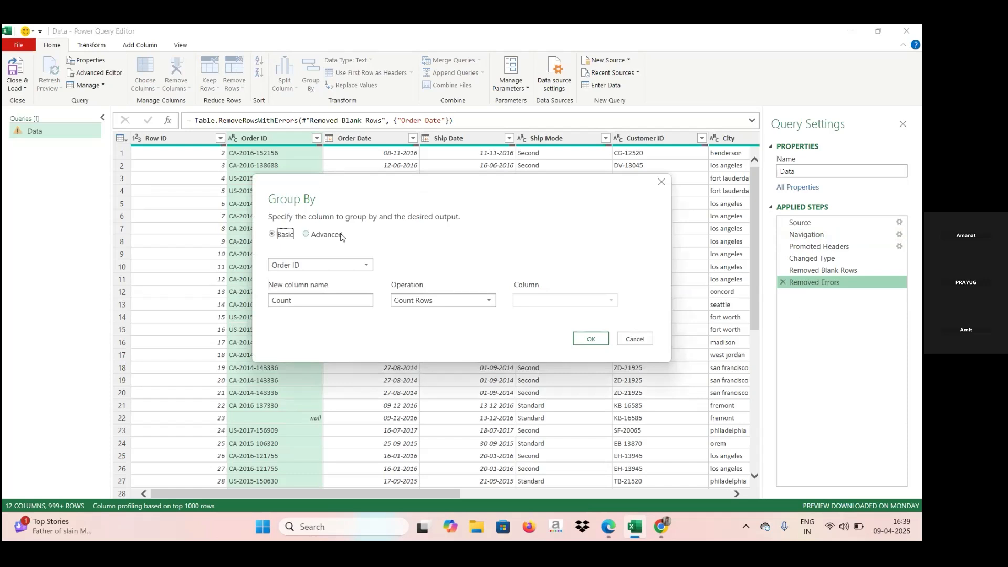
pyautogui.click(364, 266)
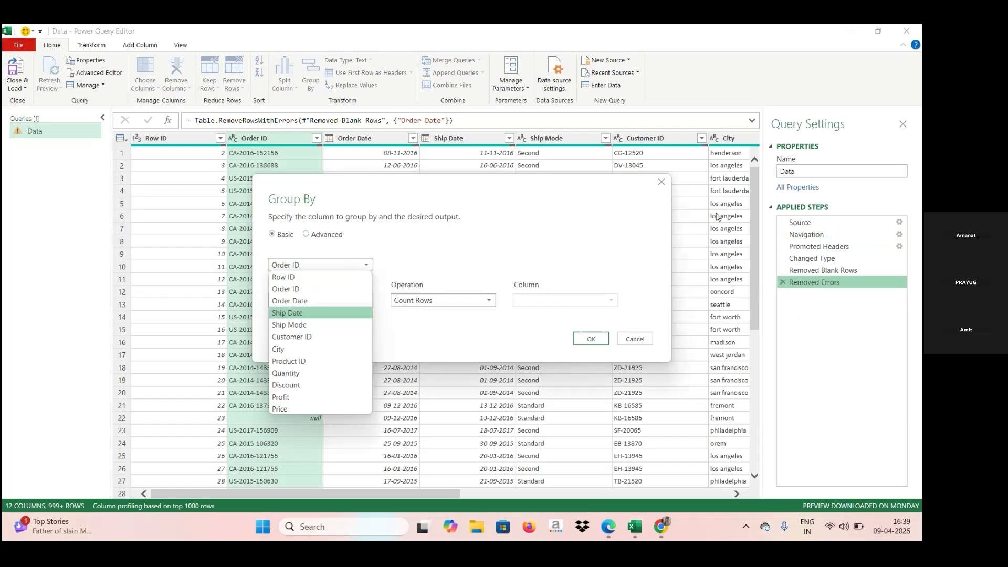
pyautogui.click(660, 183)
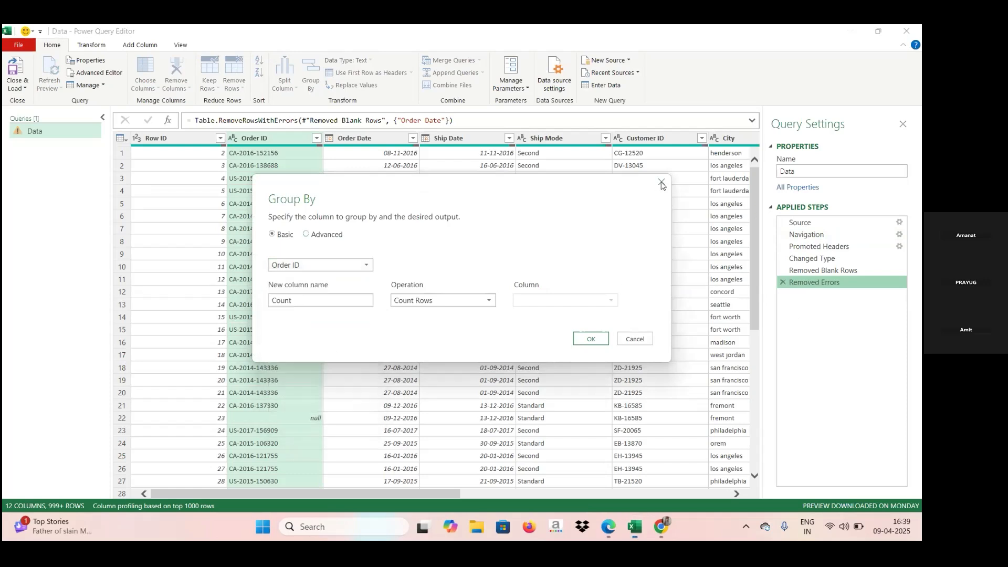
pyautogui.click(660, 183)
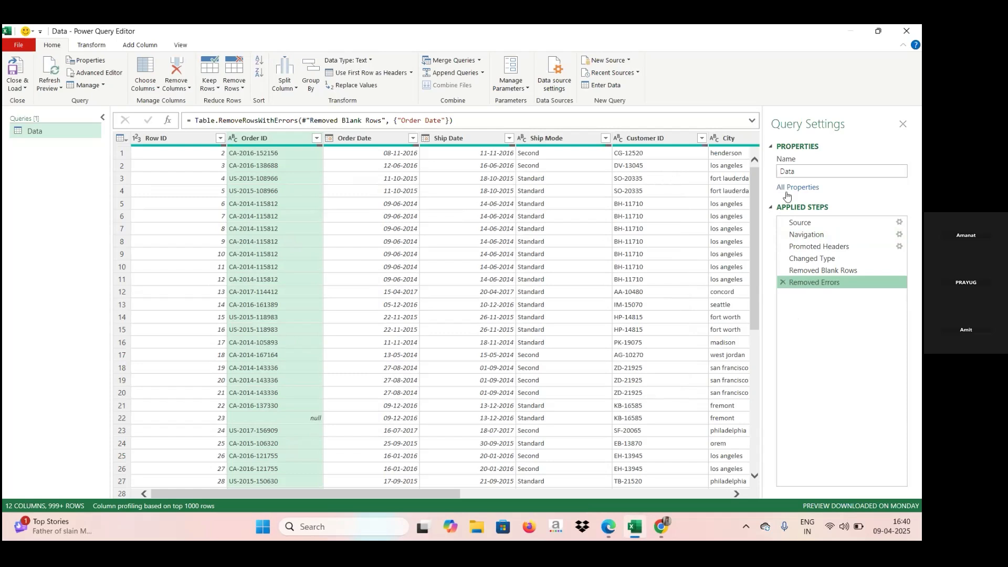
# Examine the data at the Source, Navigation, Promoted Headers and Changed Type applied steps.
pyautogui.click(800, 222)
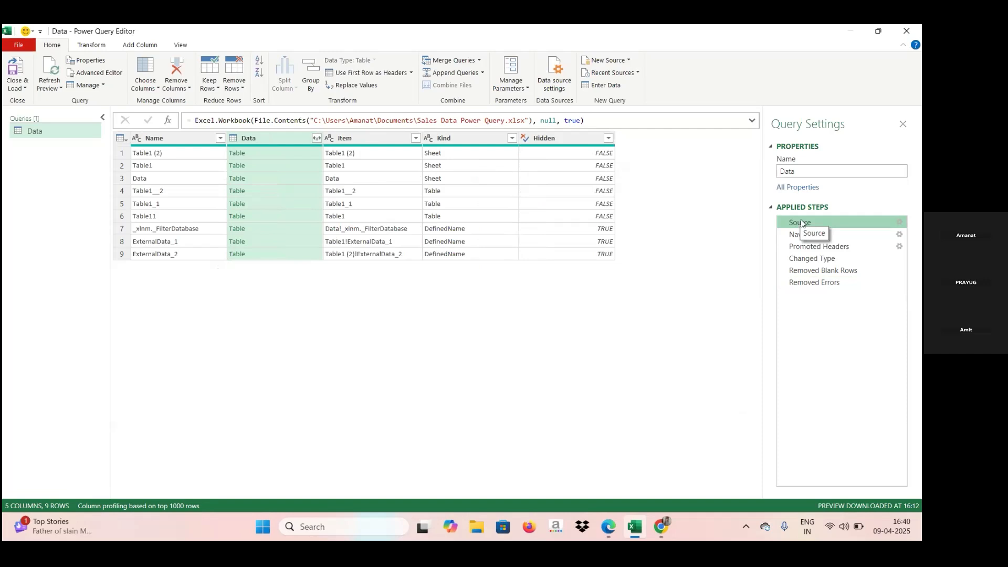
pyautogui.click(802, 236)
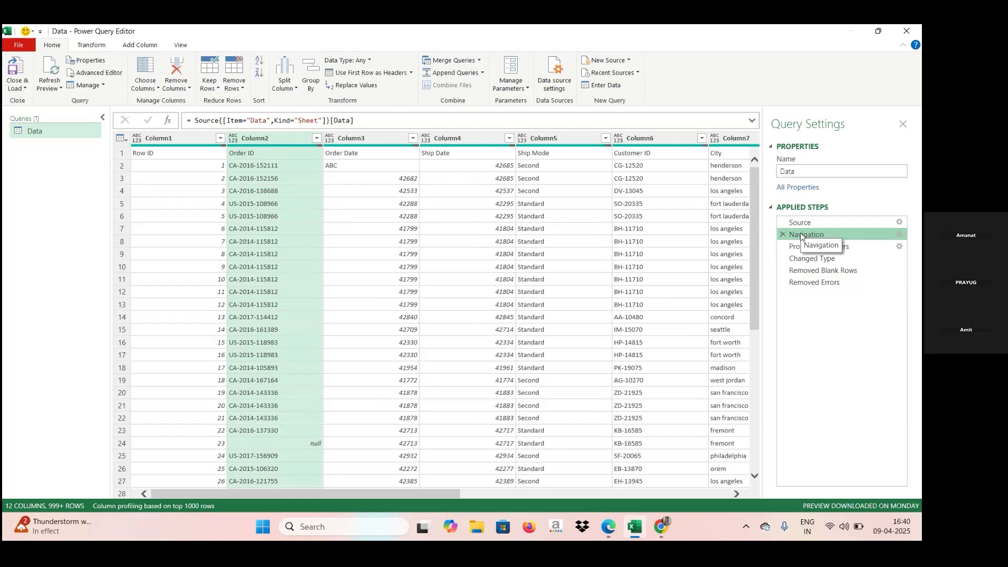
pyautogui.click(800, 247)
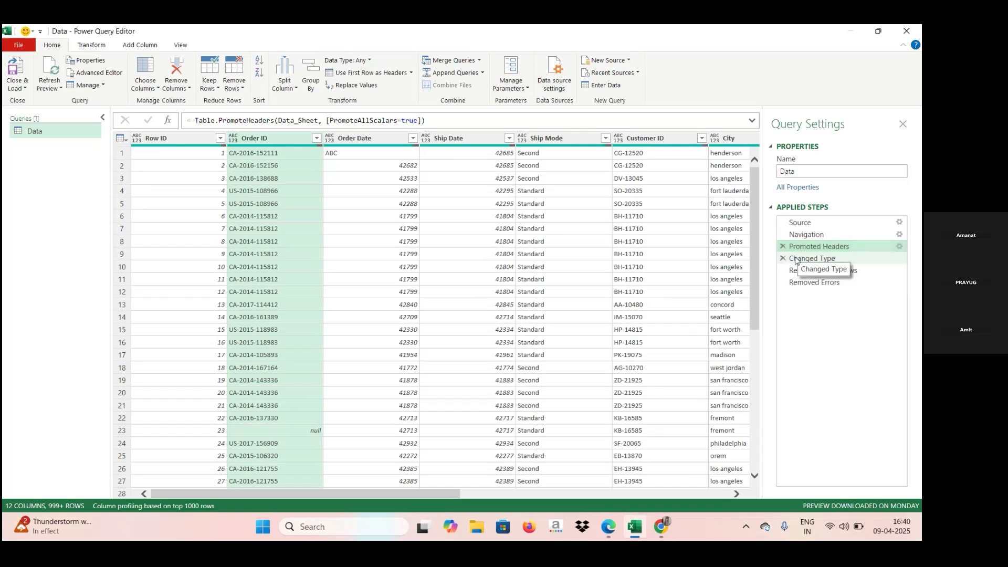
pyautogui.click(796, 259)
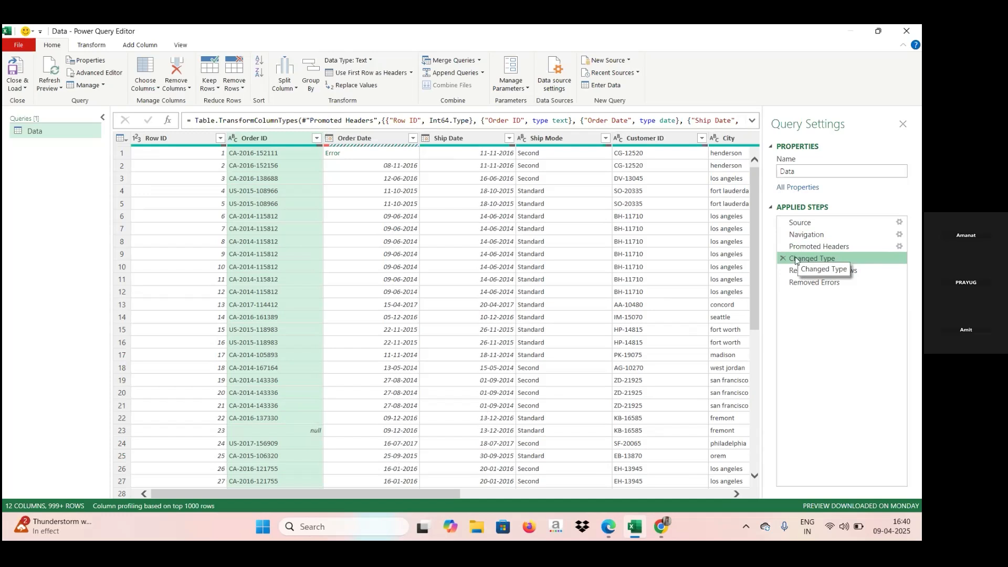
pyautogui.click(796, 249)
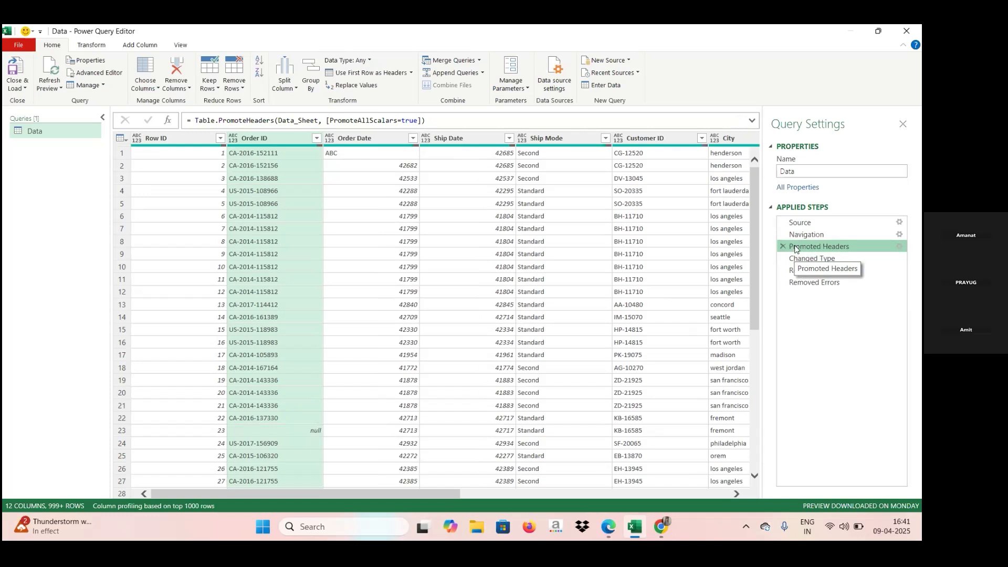
# Examine the data at the Changed Type, Removed Blank Rows and Removed Errors applied steps.
pyautogui.click(803, 264)
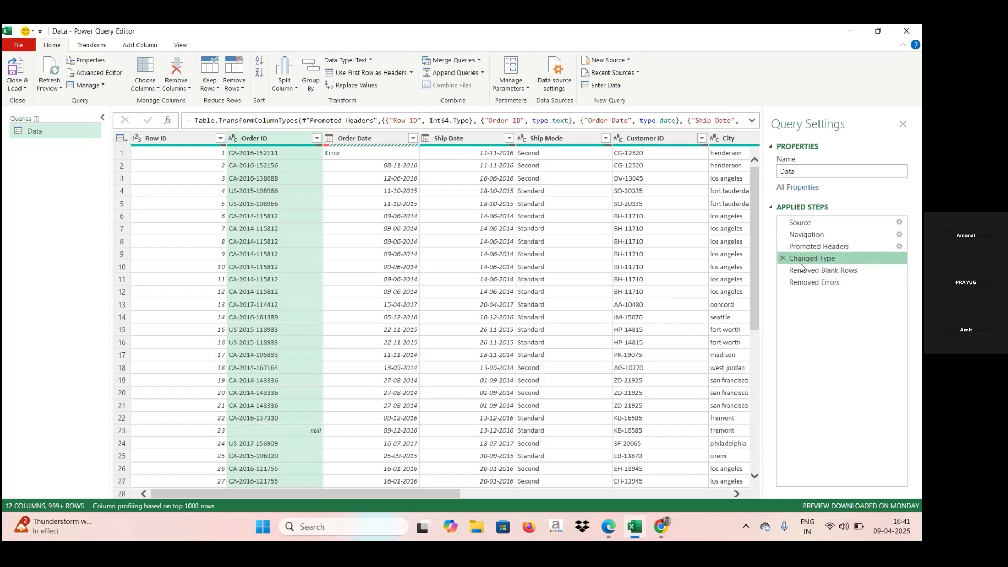
pyautogui.click(802, 273)
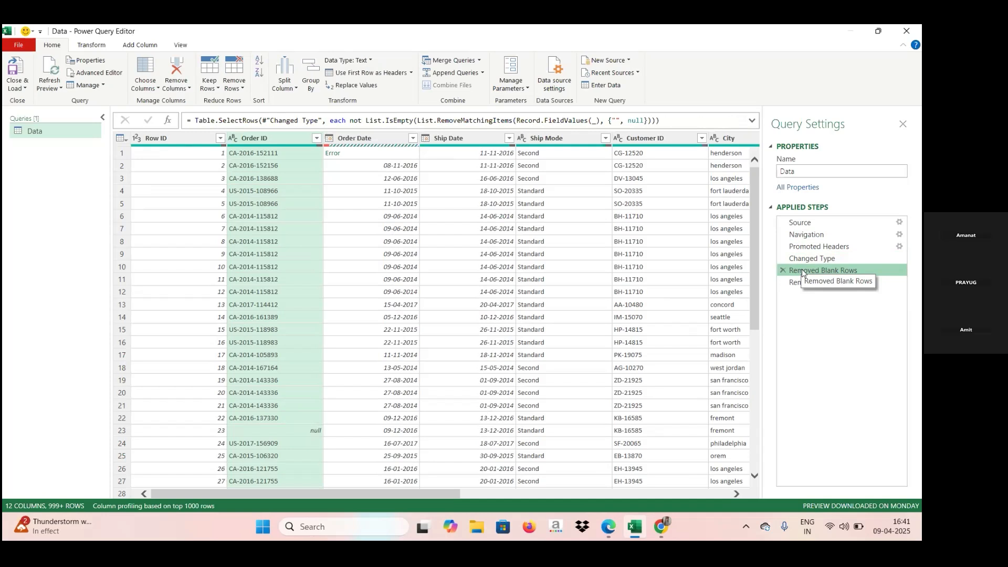
pyautogui.click(795, 283)
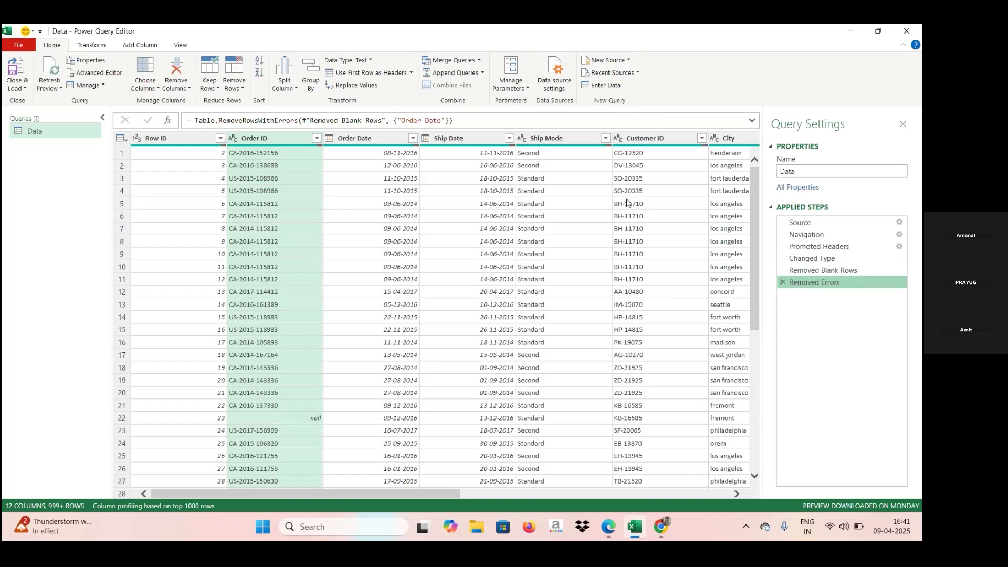
# Start a basic Group By on Ship Mode and name the new column Total qty.
pyautogui.click(305, 90)
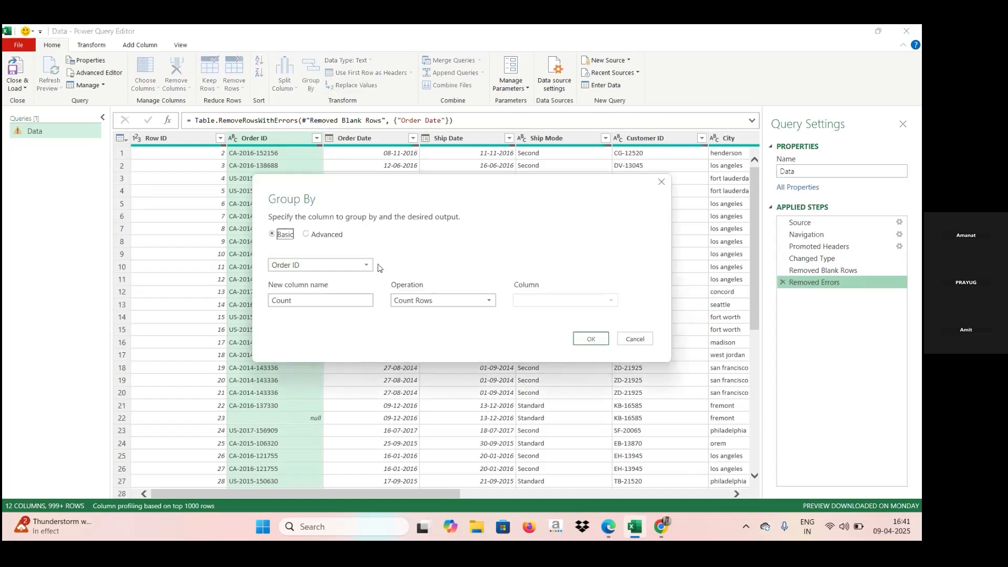
pyautogui.click(365, 266)
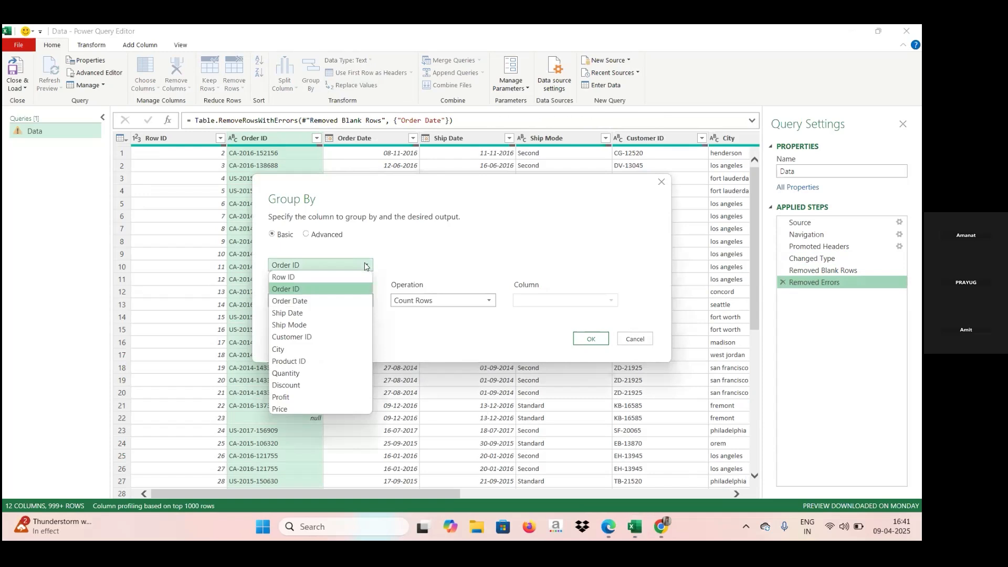
pyautogui.click(326, 325)
pyautogui.click(304, 303)
pyautogui.press('capslock')
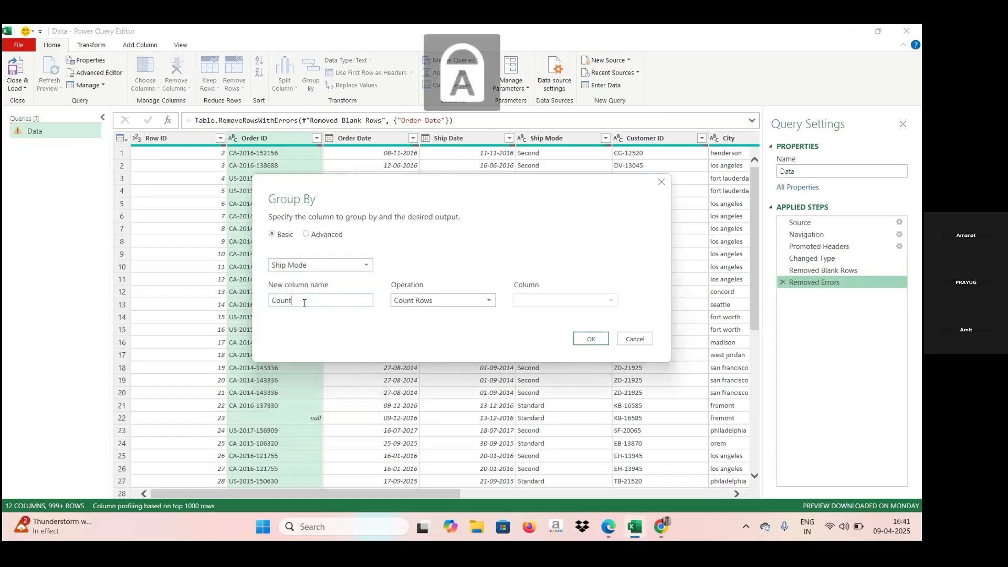
pyautogui.press('BackSpace')
pyautogui.press('BackSpace')
pyautogui.press('BackSpace')
pyautogui.press('BackSpace')
pyautogui.press('capslock')
pyautogui.write('t')
pyautogui.write('T')
pyautogui.press('capslock')
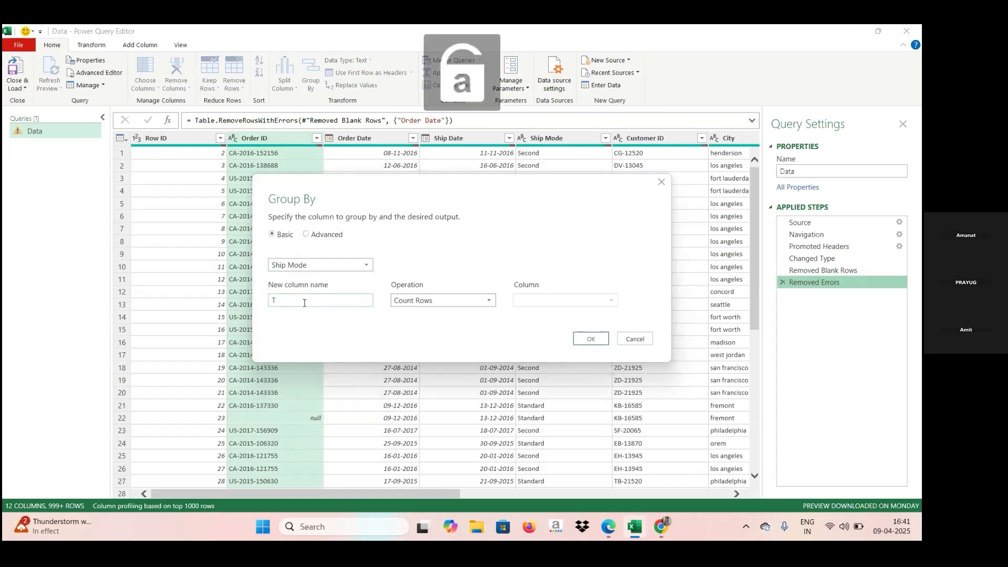
pyautogui.write('otal qty')
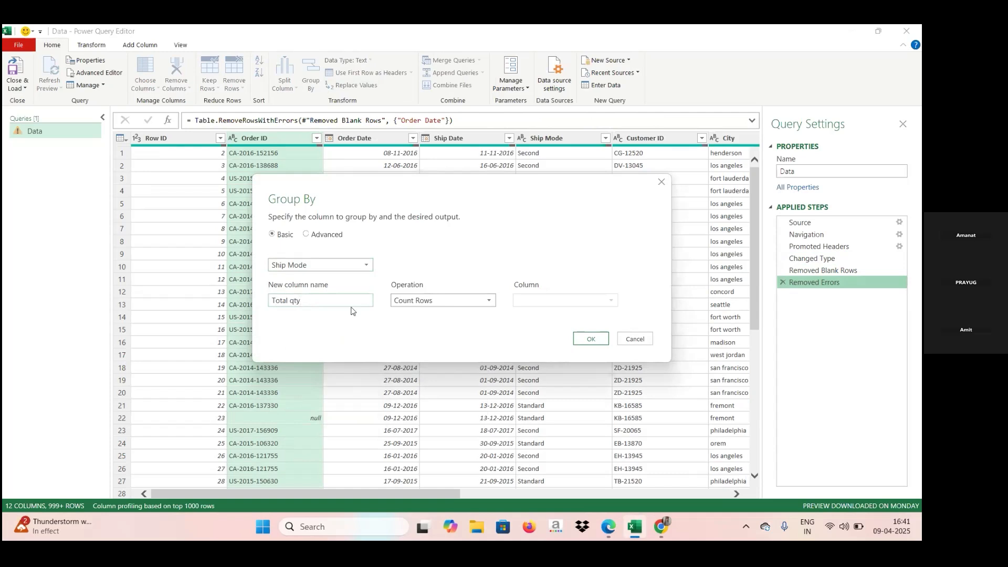
# Set the grouping's operation to Sum of the Quantity column and apply it.
pyautogui.click(490, 300)
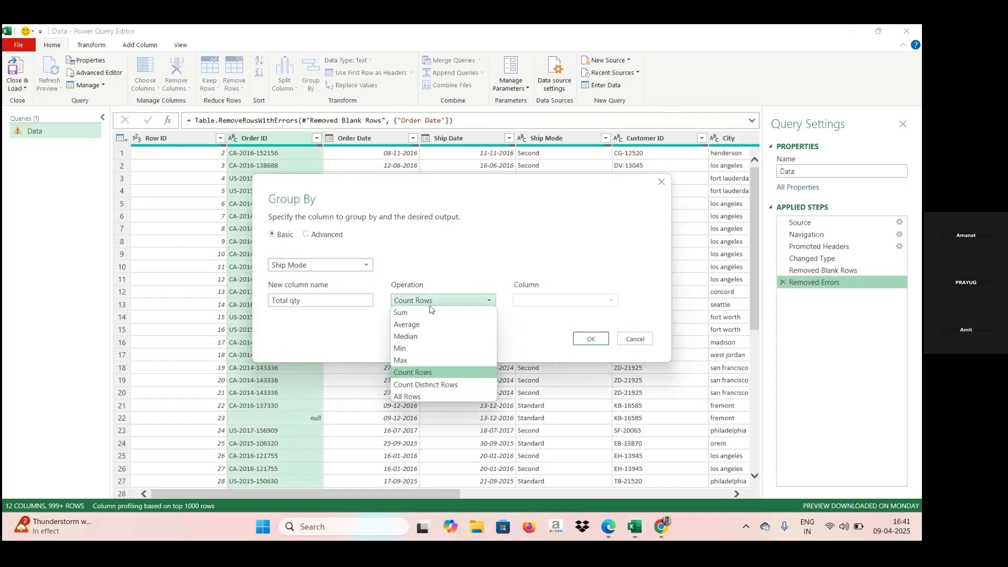
pyautogui.click(399, 314)
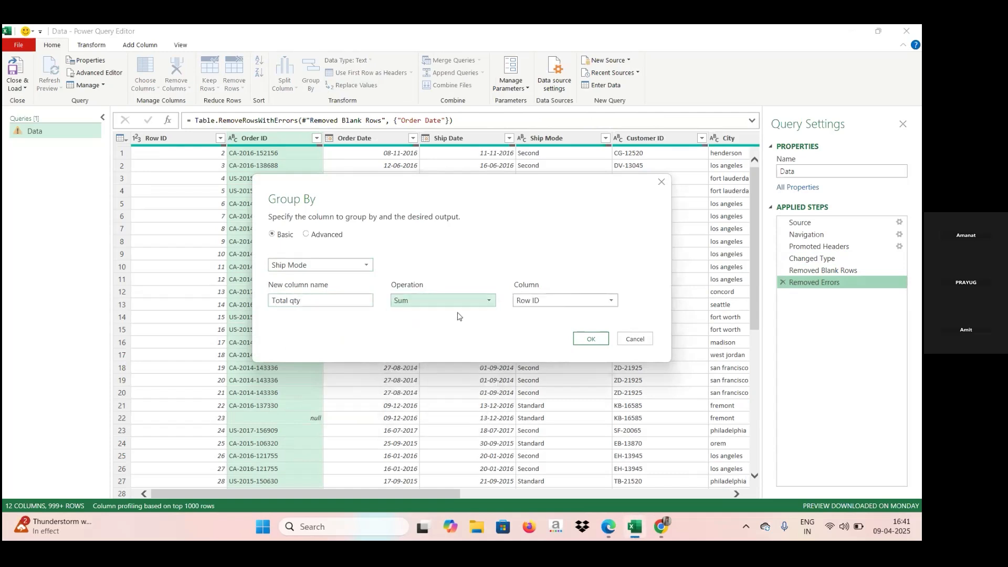
pyautogui.click(610, 302)
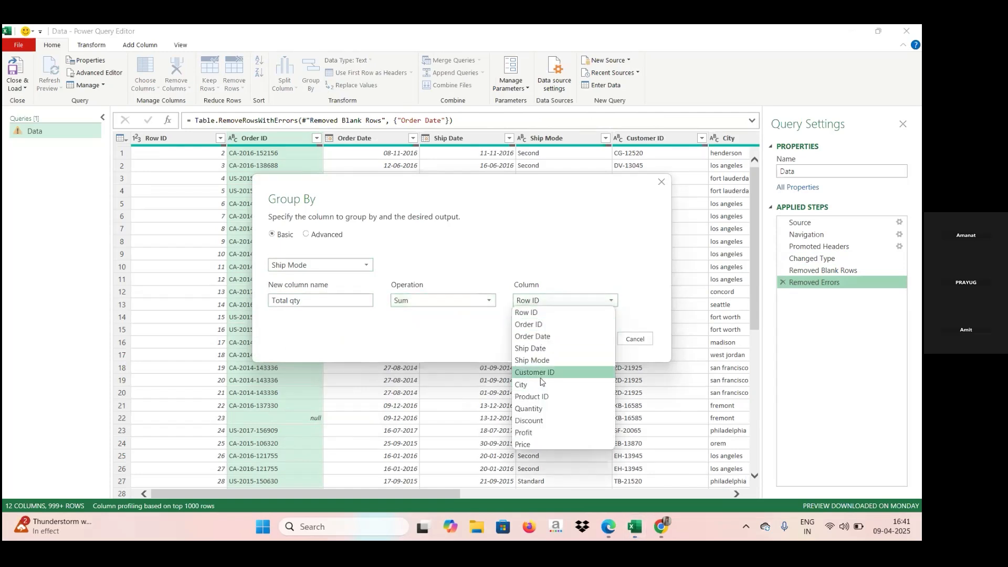
pyautogui.click(540, 407)
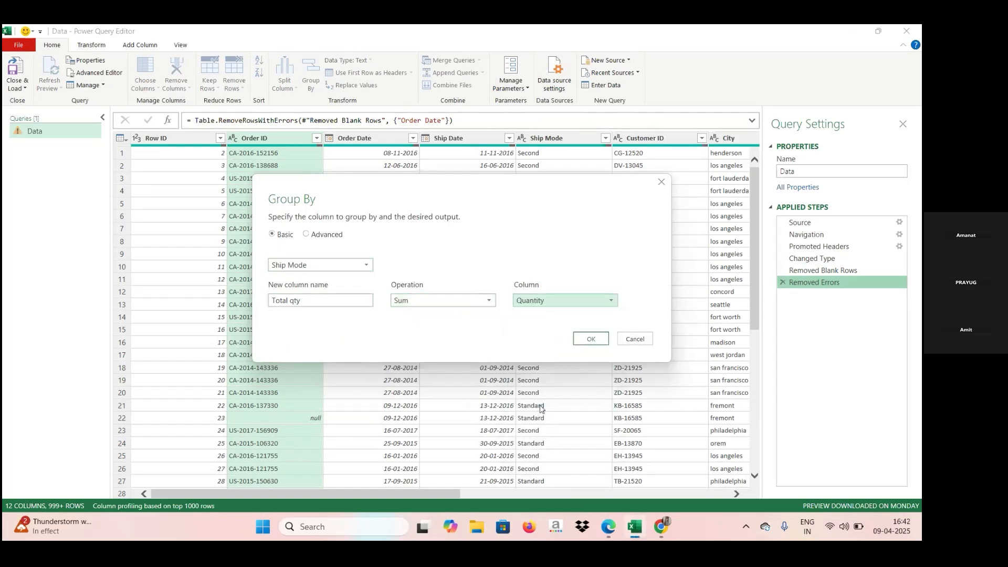
pyautogui.click(589, 340)
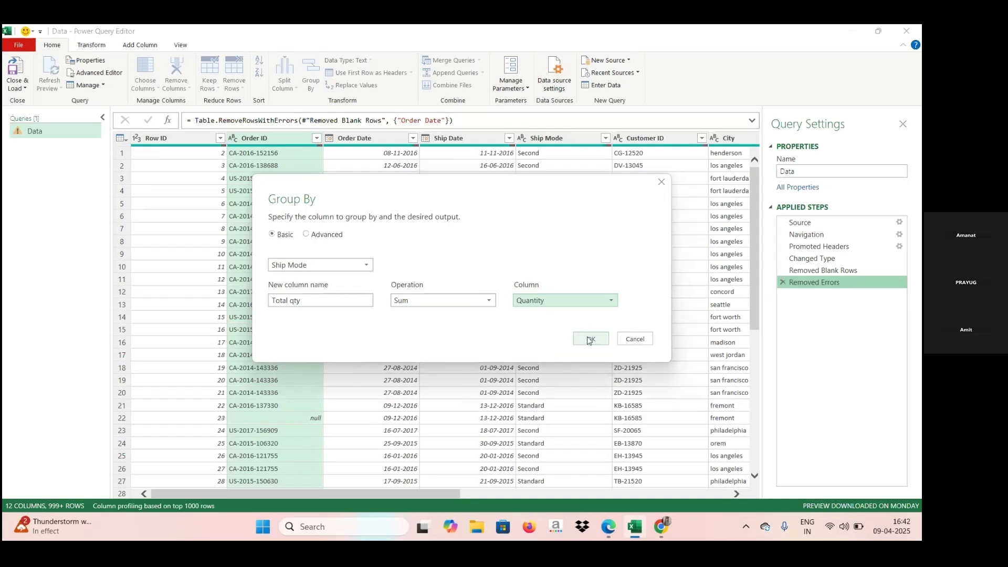
pyautogui.click(589, 340)
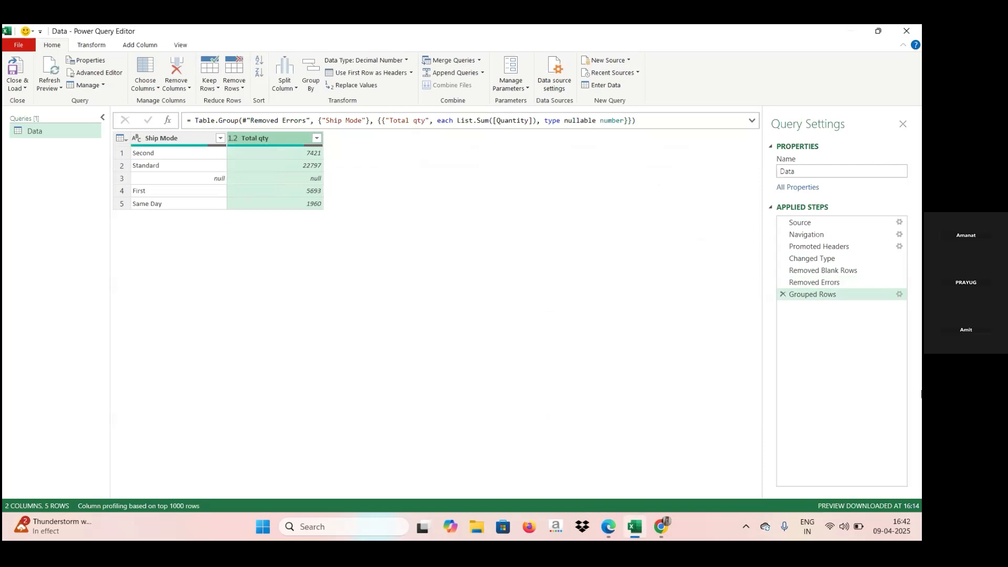
# Compare the data and formulas of the Removed Errors and Grouped Rows applied steps, checking which previous step the grouping references.
pyautogui.moveTo(799, 283); pyautogui.dragTo(800, 287)
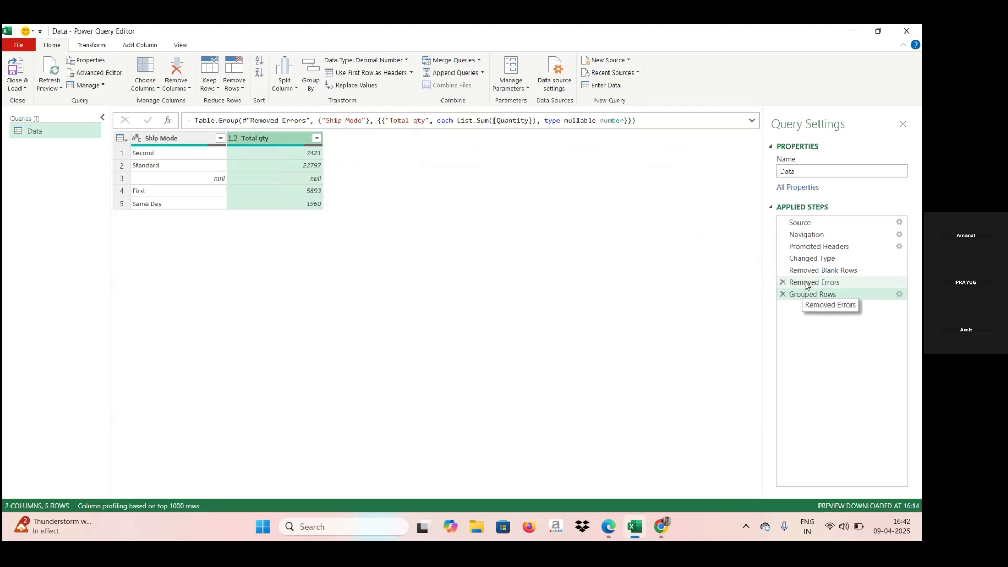
pyautogui.click(807, 285)
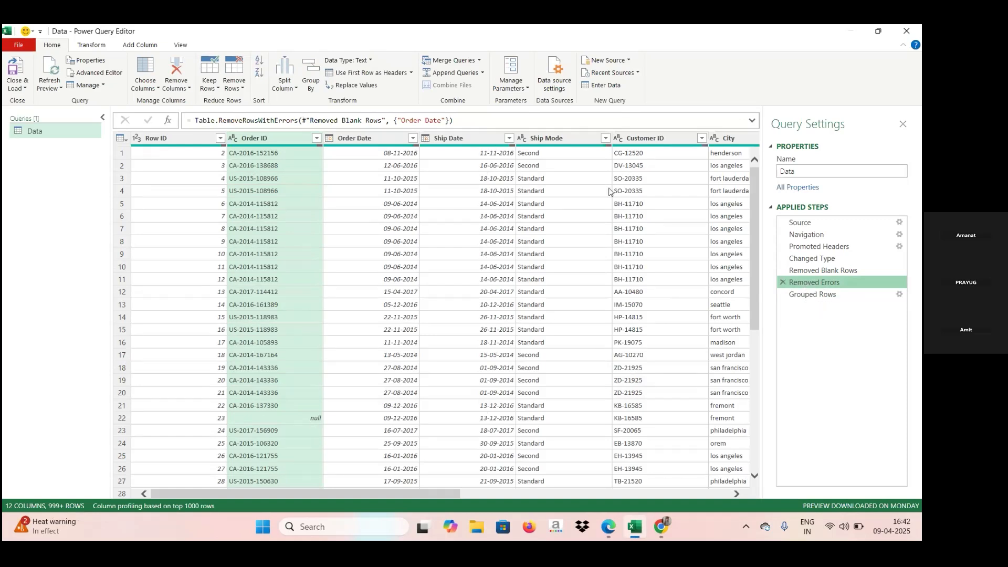
pyautogui.click(795, 296)
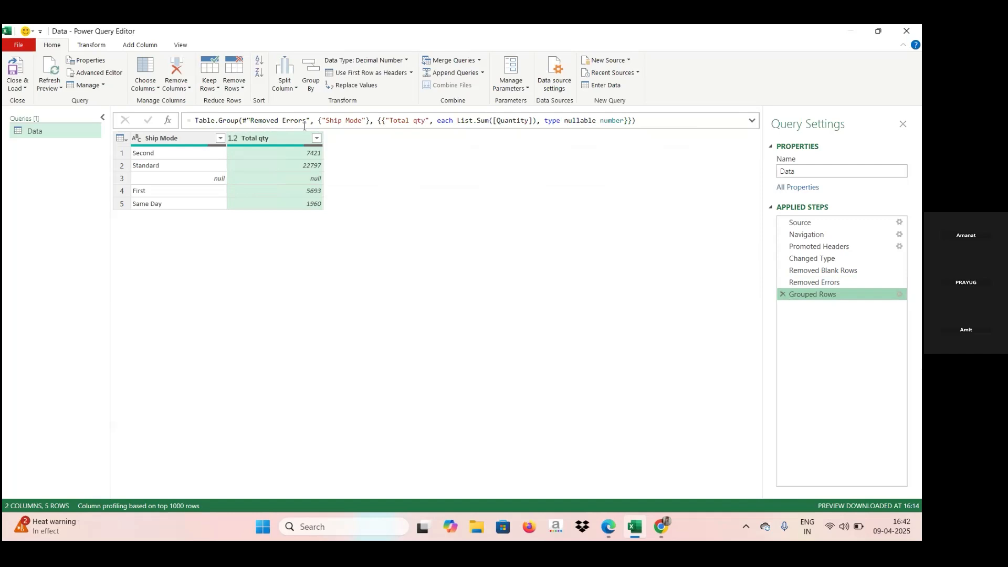
pyautogui.click(812, 283)
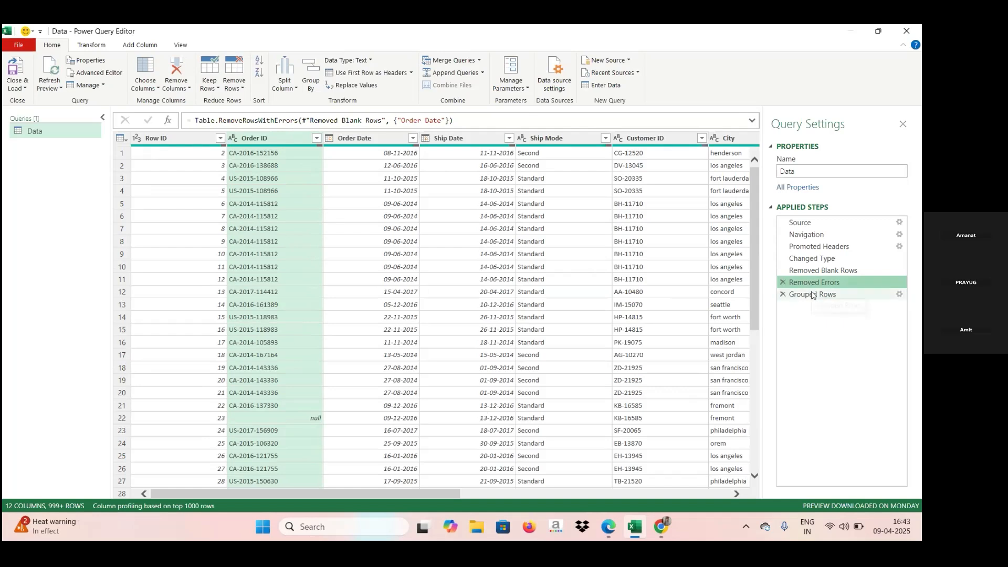
pyautogui.click(812, 295)
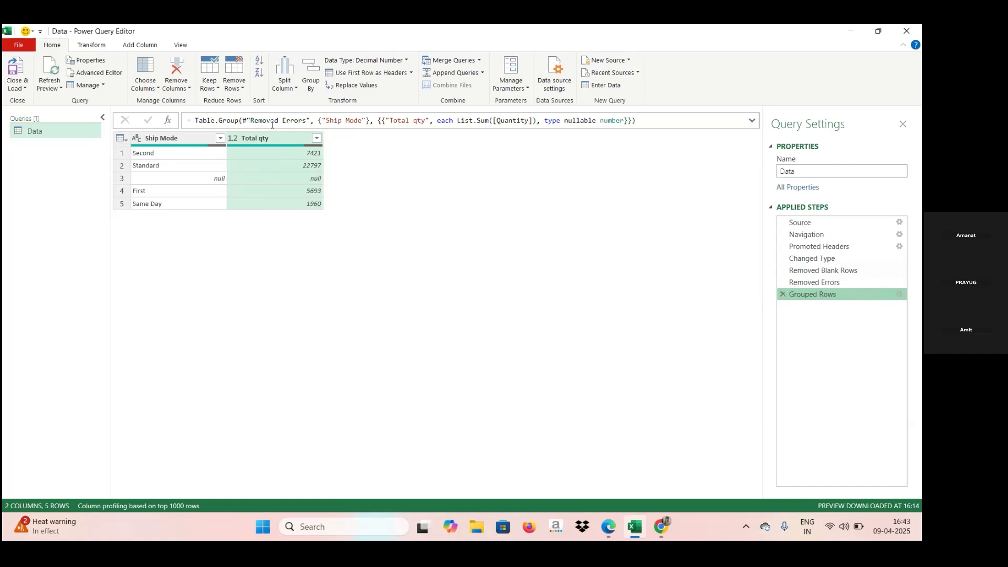
pyautogui.click(311, 121)
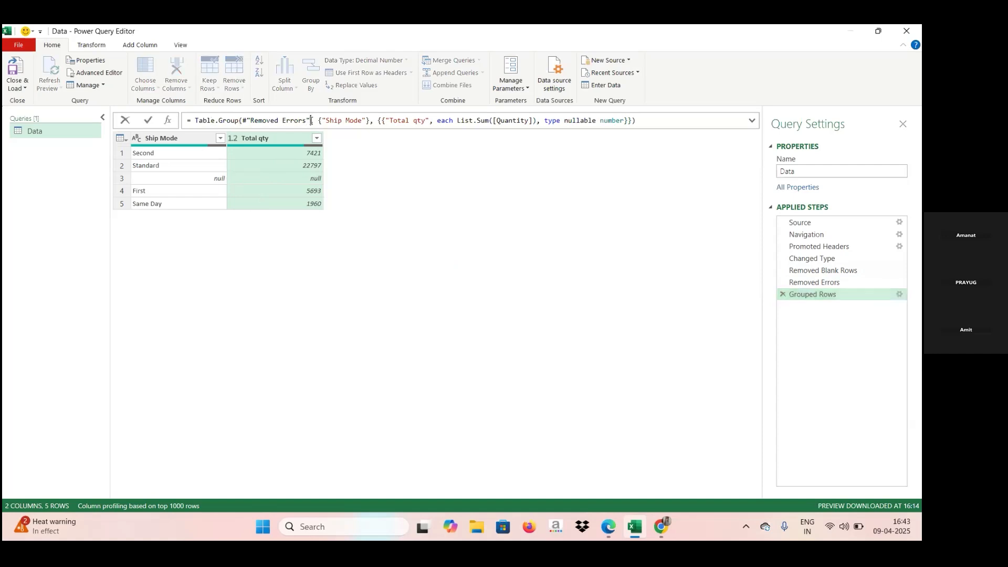
pyautogui.click(819, 288)
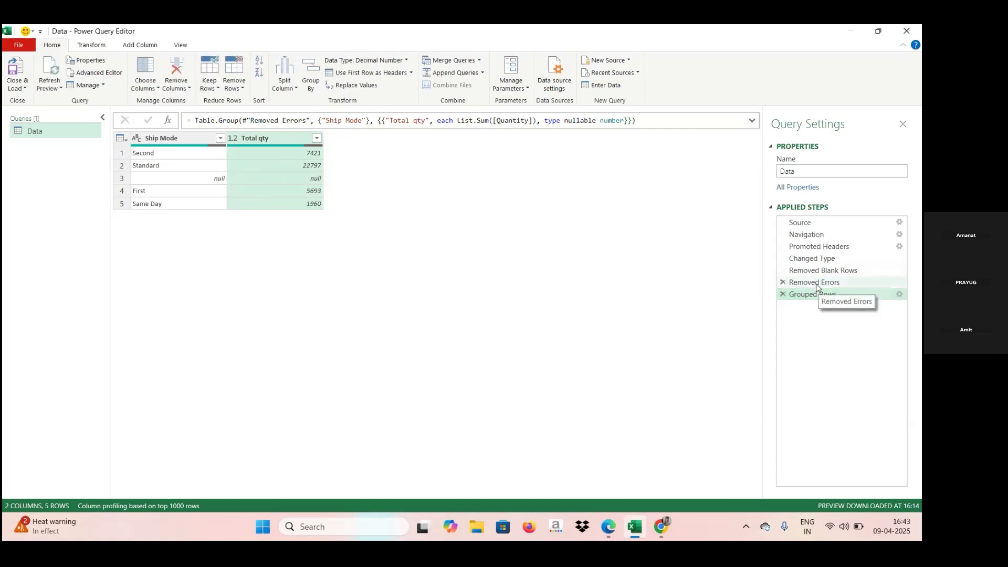
pyautogui.click(816, 283)
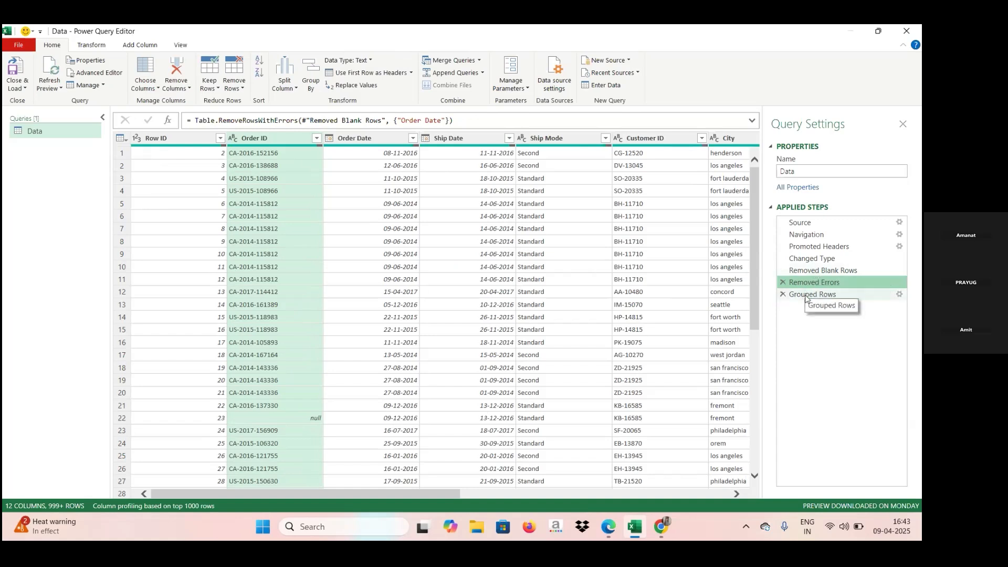
pyautogui.click(807, 295)
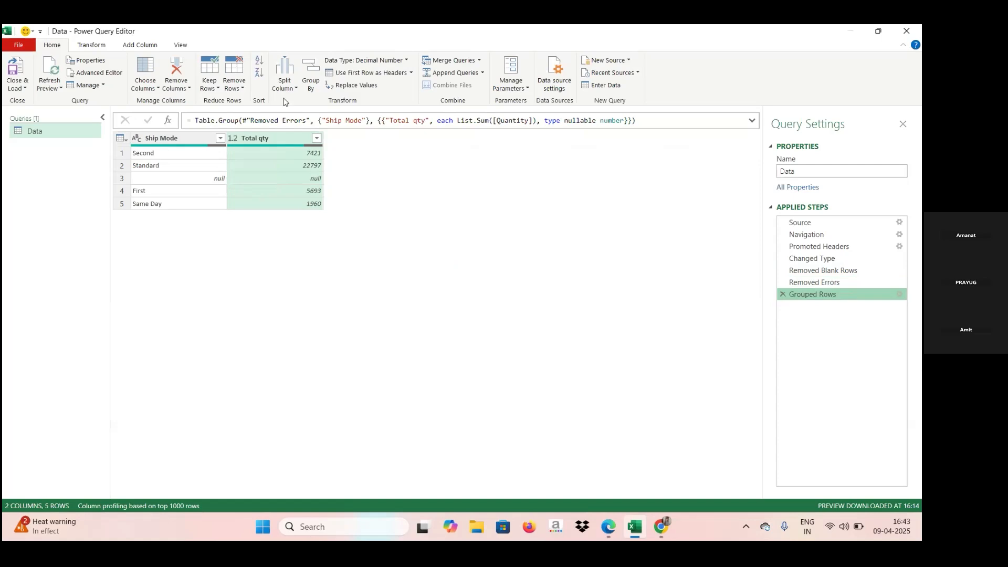
# Change the step referenced in the Grouped Rows formula to "Removed Blank Rows" and apply the formula.
pyautogui.doubleClick(307, 122)
pyautogui.press('BackSpace')
pyautogui.press('BackSpace')
pyautogui.press('BackSpace')
pyautogui.press('BackSpace')
pyautogui.press('BackSpace')
pyautogui.press('BackSpace')
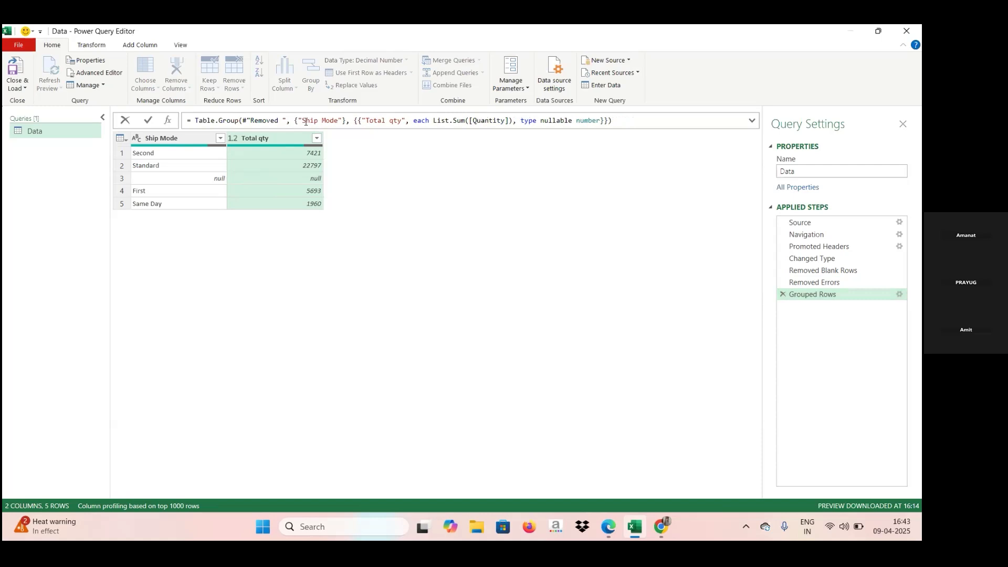
pyautogui.press('capslock')
pyautogui.write('B')
pyautogui.press('capslock')
pyautogui.write('lank')
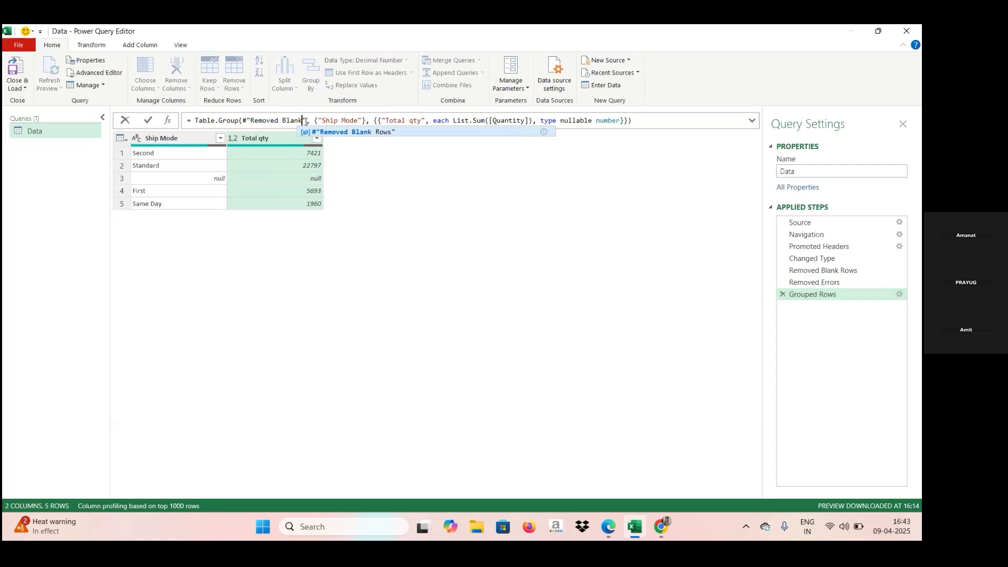
pyautogui.press('capslock')
pyautogui.write('R')
pyautogui.press('capslock')
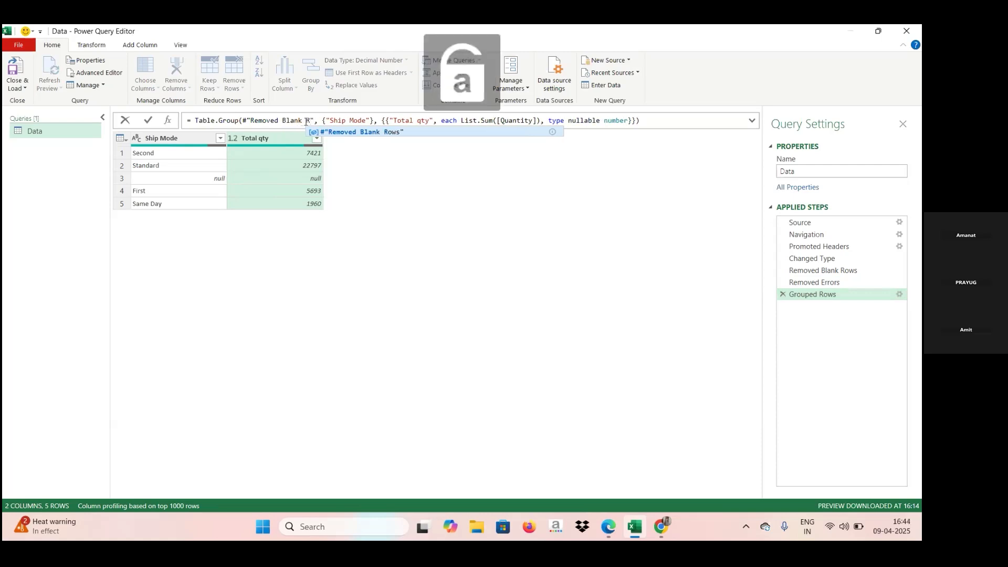
pyautogui.write('ows')
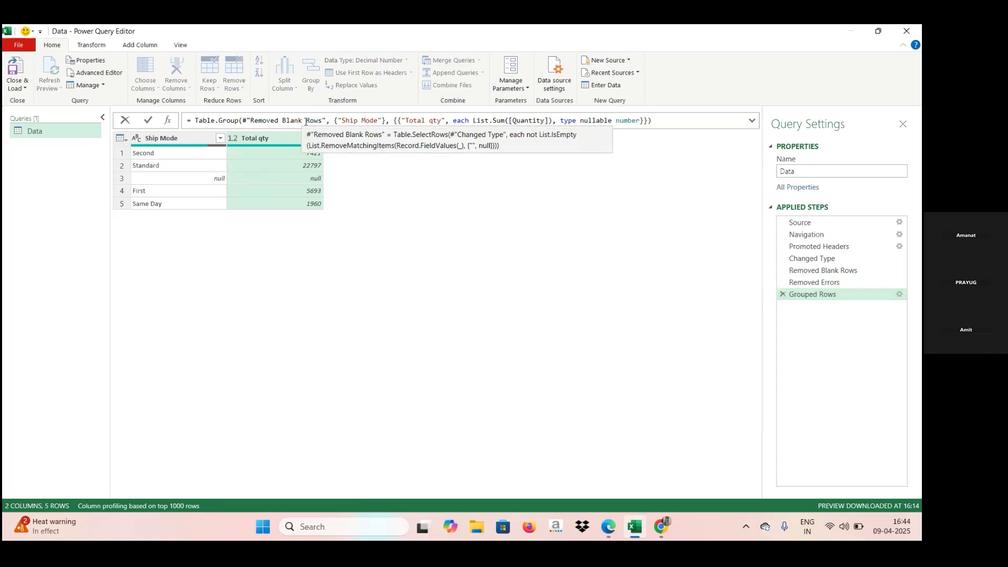
pyautogui.click(709, 120)
pyautogui.press('Return')
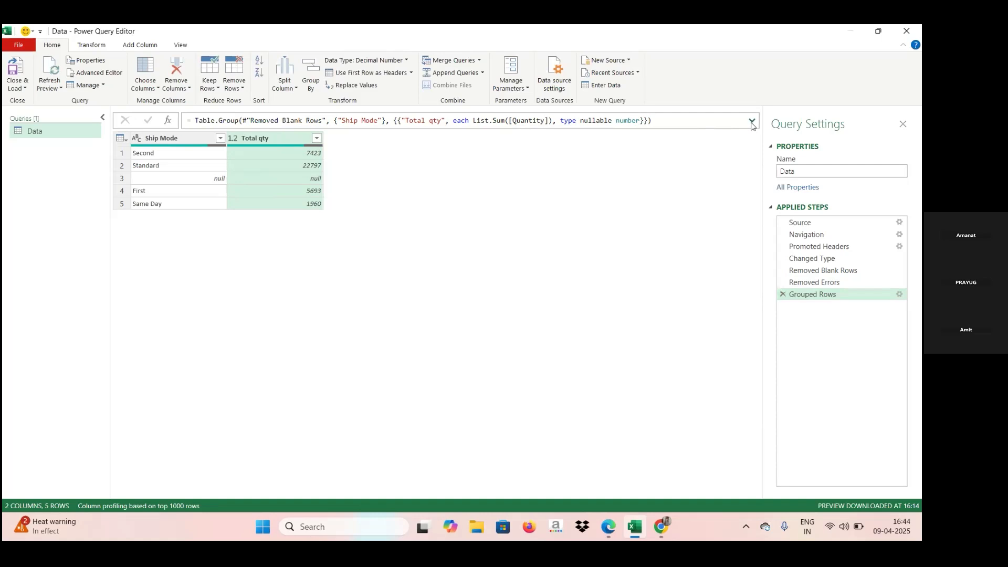
# Expand the formula display and review the formulas of the Removed Errors and Grouped Rows steps.
pyautogui.click(752, 123)
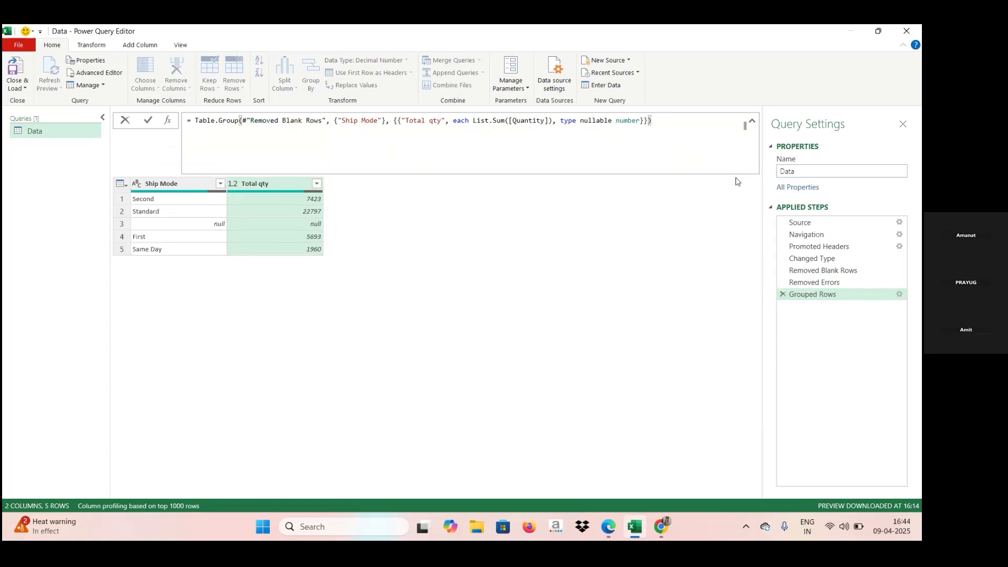
pyautogui.click(810, 284)
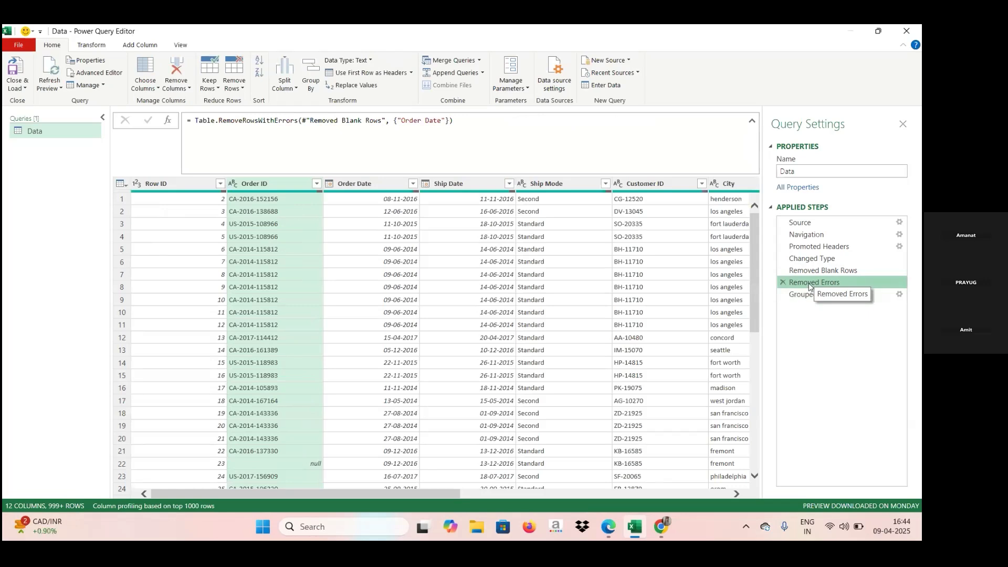
pyautogui.click(810, 295)
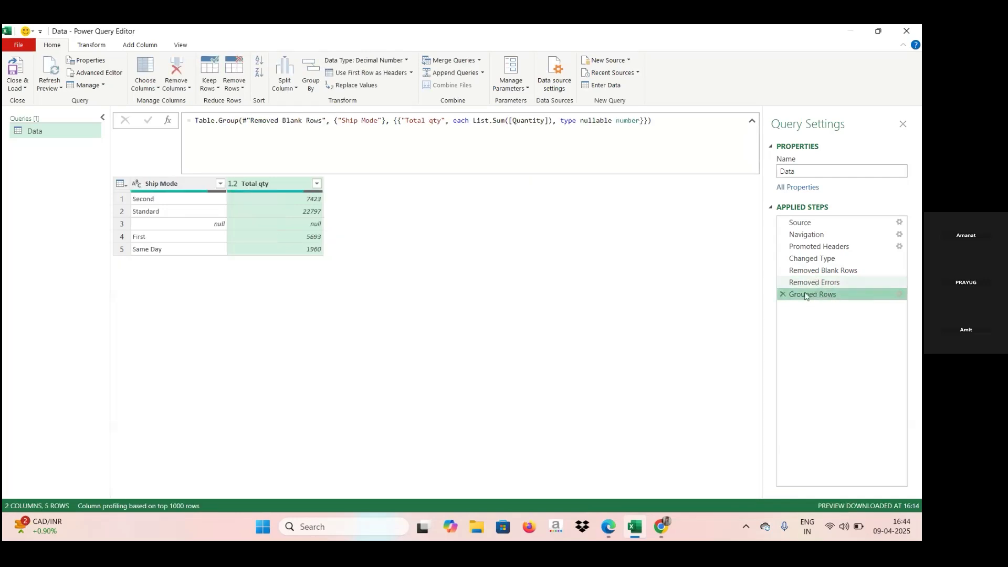
# Delete the Grouped Rows step from the applied steps.
pyautogui.rightClick(807, 296)
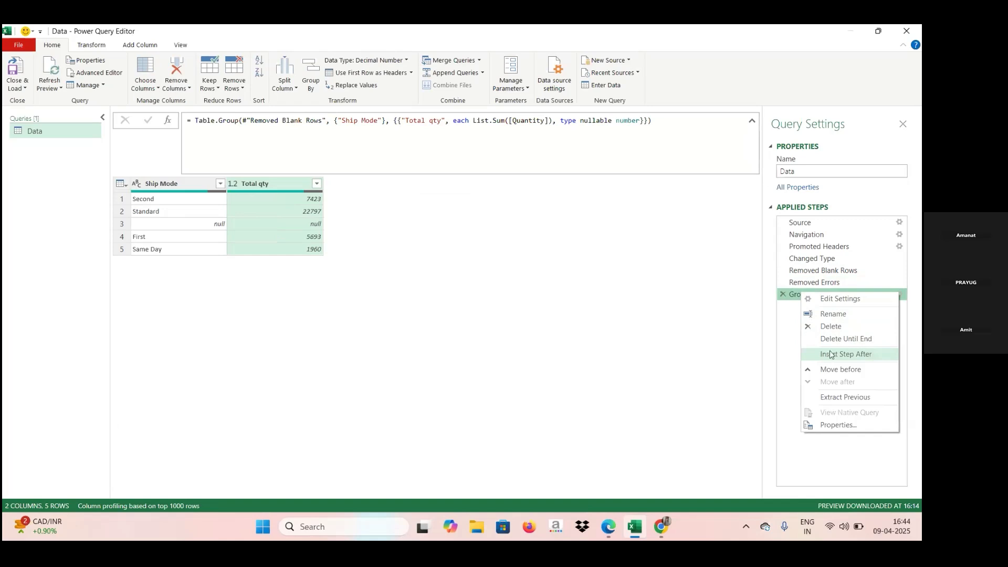
pyautogui.click(786, 299)
pyautogui.click(784, 295)
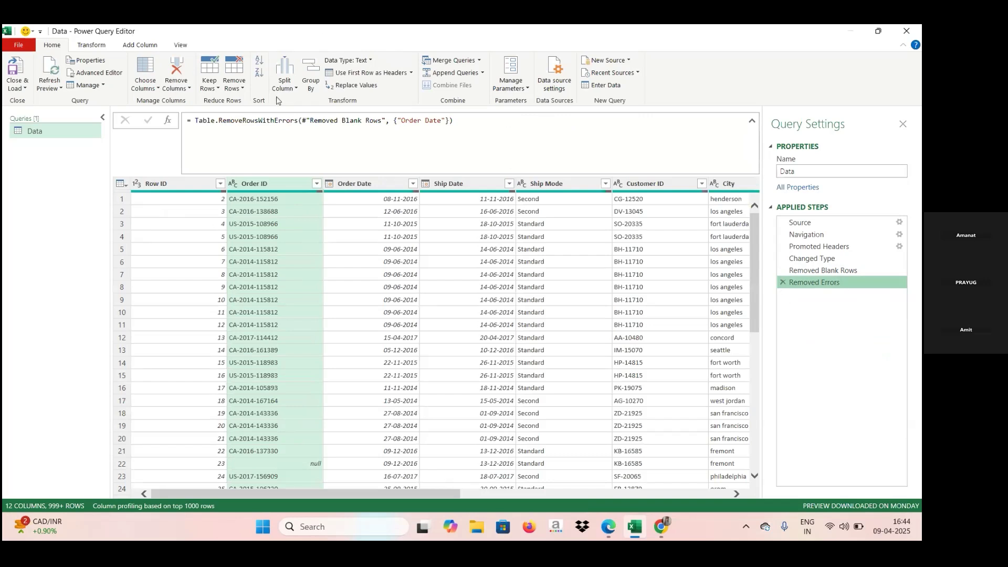
# Start grouping the rows by Ship Mode and name the new column "Total qty".
pyautogui.click(312, 76)
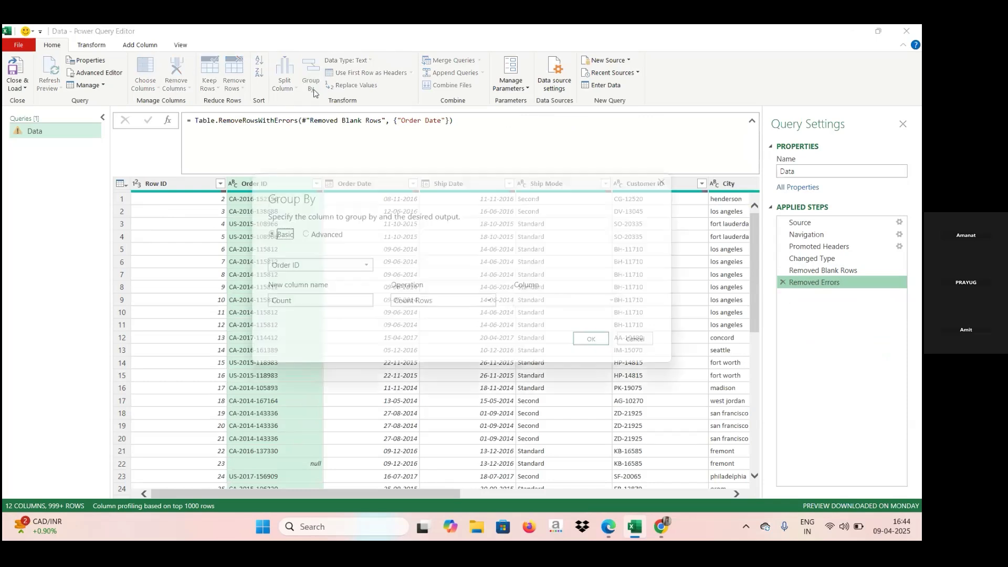
pyautogui.click(341, 265)
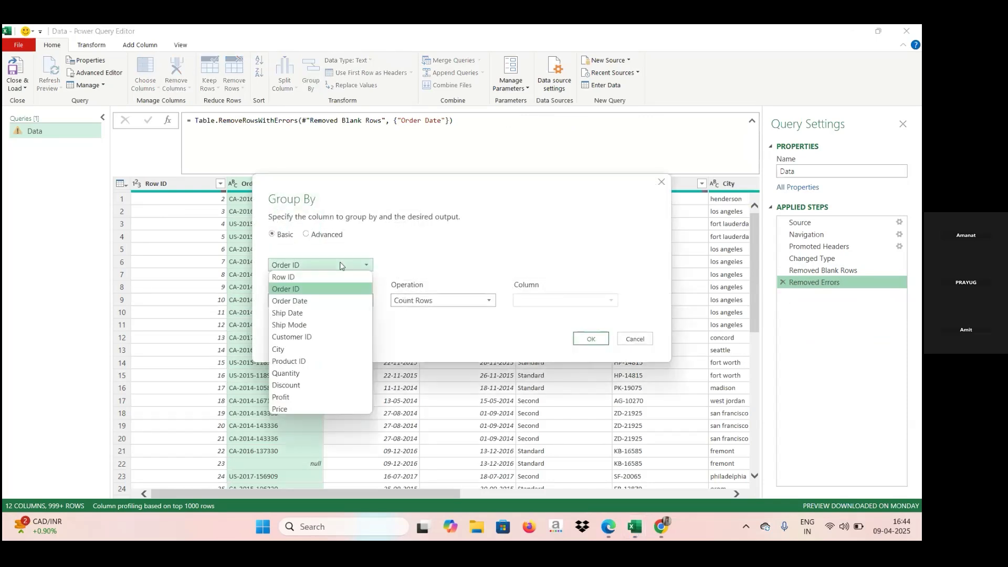
pyautogui.click(294, 324)
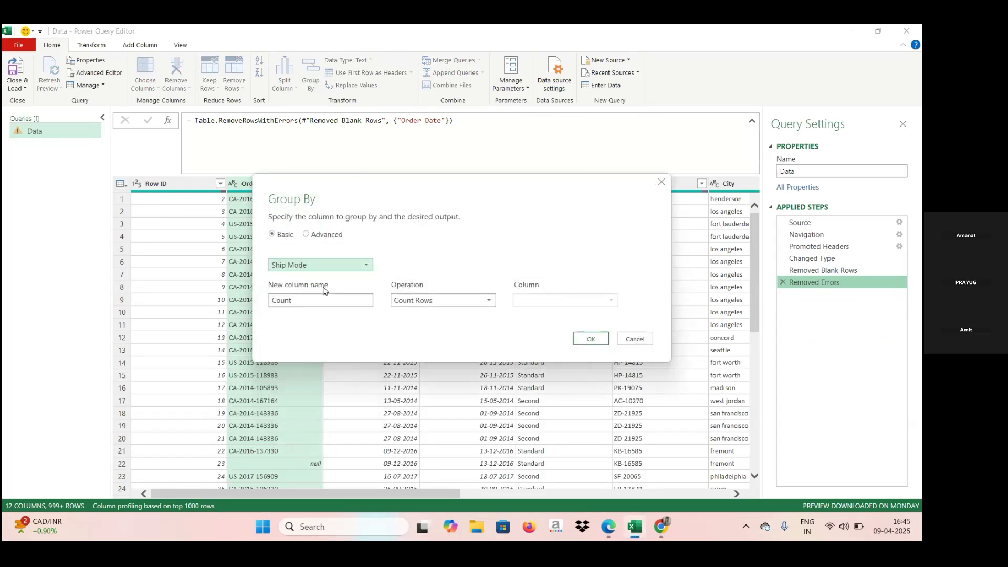
pyautogui.click(312, 301)
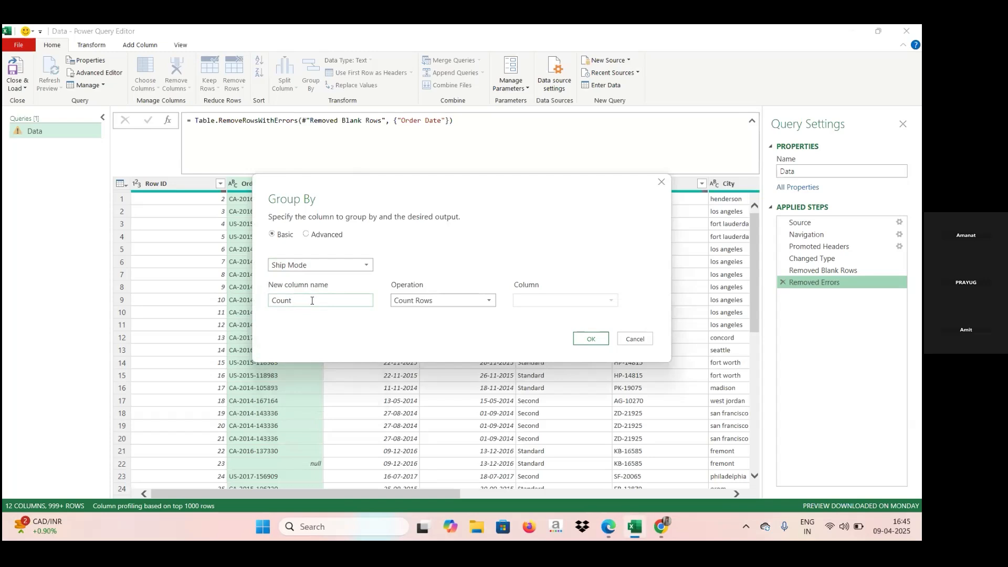
pyautogui.press('BackSpace')
pyautogui.press('BackSpace')
pyautogui.press('BackSpace')
pyautogui.press('BackSpace')
pyautogui.press('BackSpace')
pyautogui.press('capslock')
pyautogui.write('T')
pyautogui.press('capslock')
pyautogui.write('otal qty')
# Set the aggregation to the Sum of the Quantity column and apply the grouping.
pyautogui.click(465, 300)
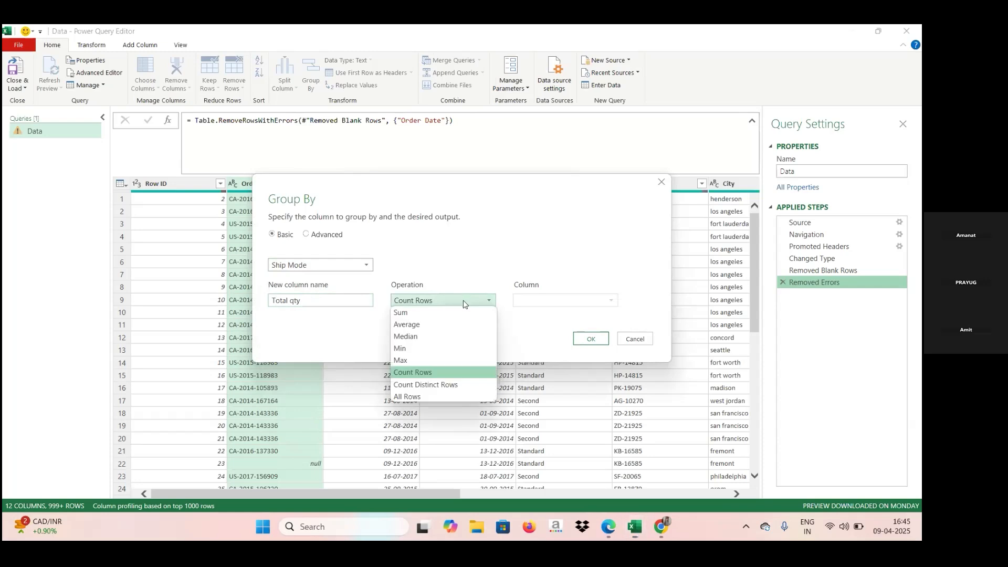
pyautogui.click(435, 312)
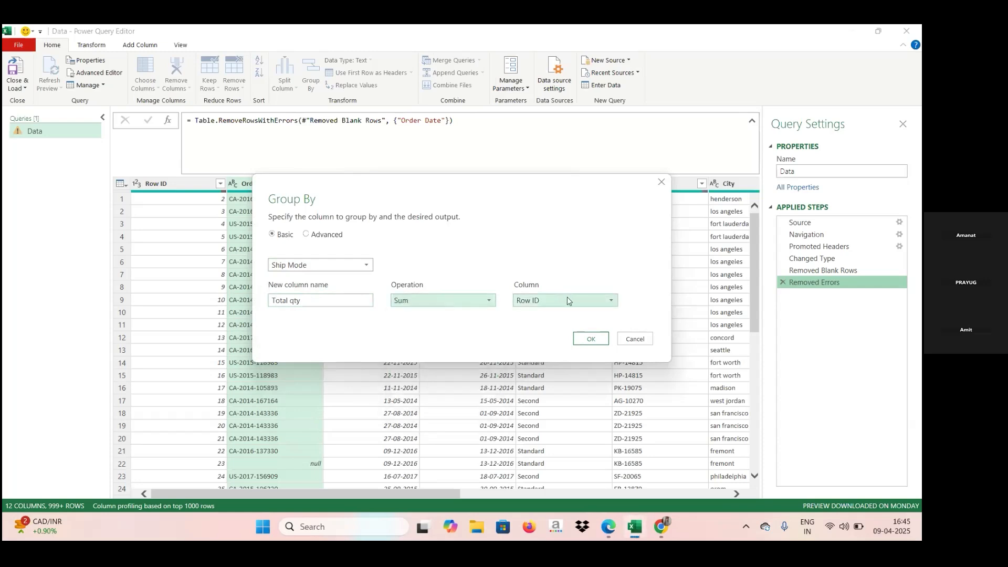
pyautogui.click(612, 300)
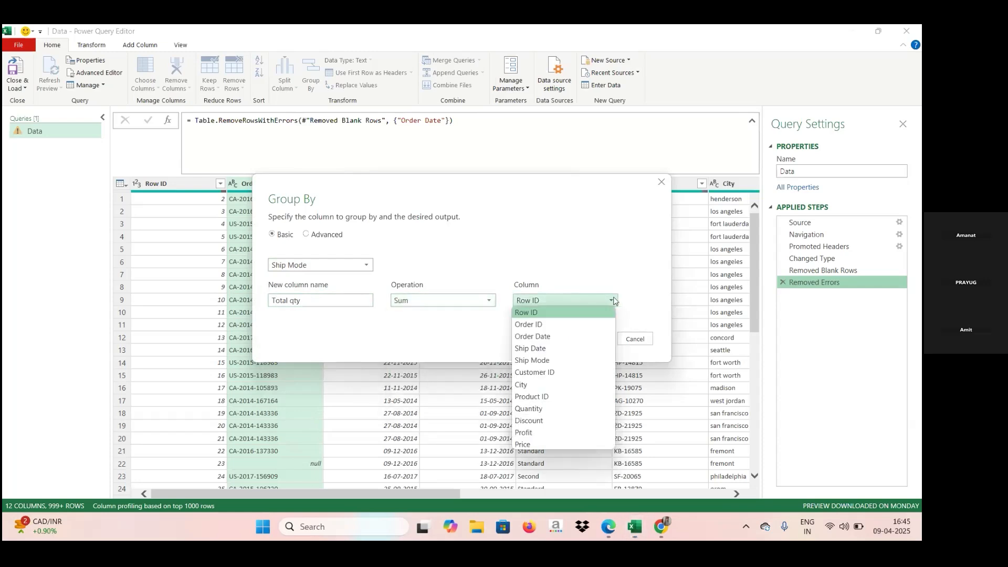
pyautogui.click(533, 406)
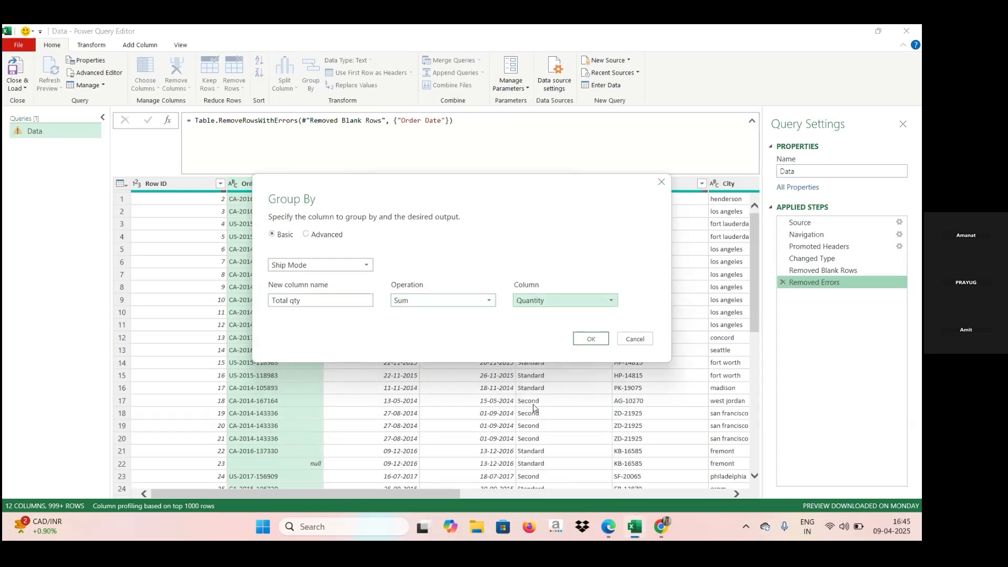
pyautogui.click(590, 339)
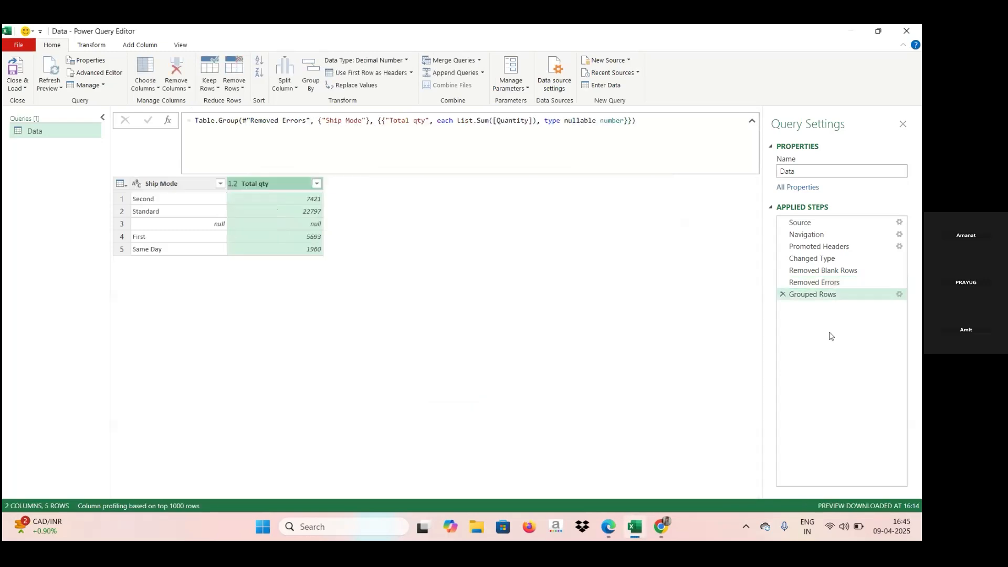
# Edit the settings of the Grouped Rows step to group by City instead of Ship Mode.
pyautogui.click(900, 295)
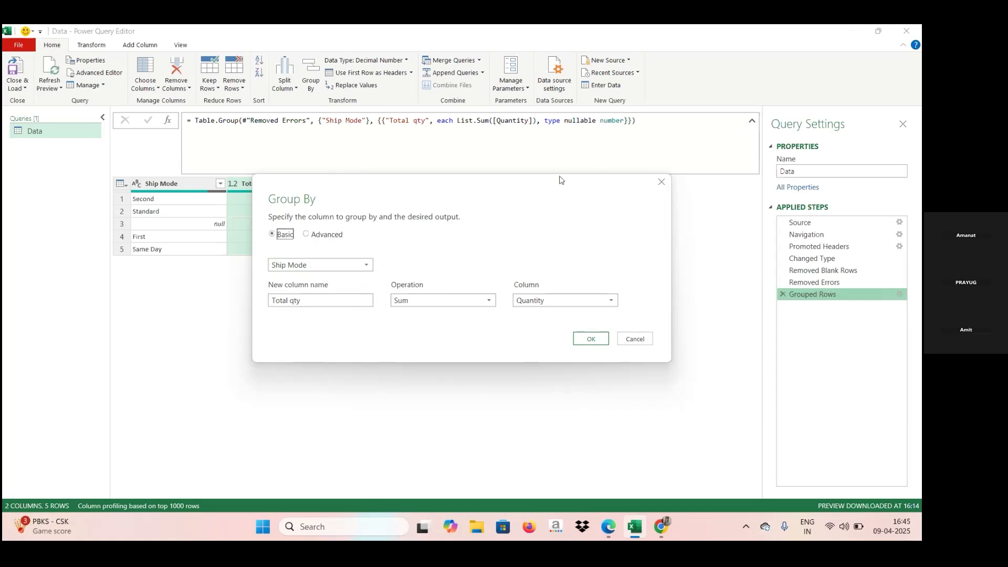
pyautogui.click(371, 269)
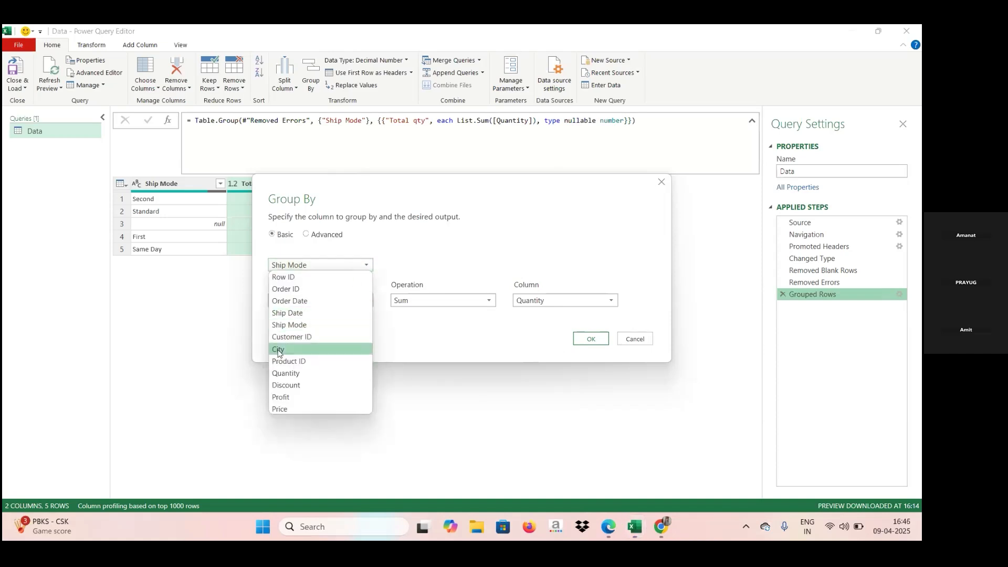
pyautogui.click(279, 350)
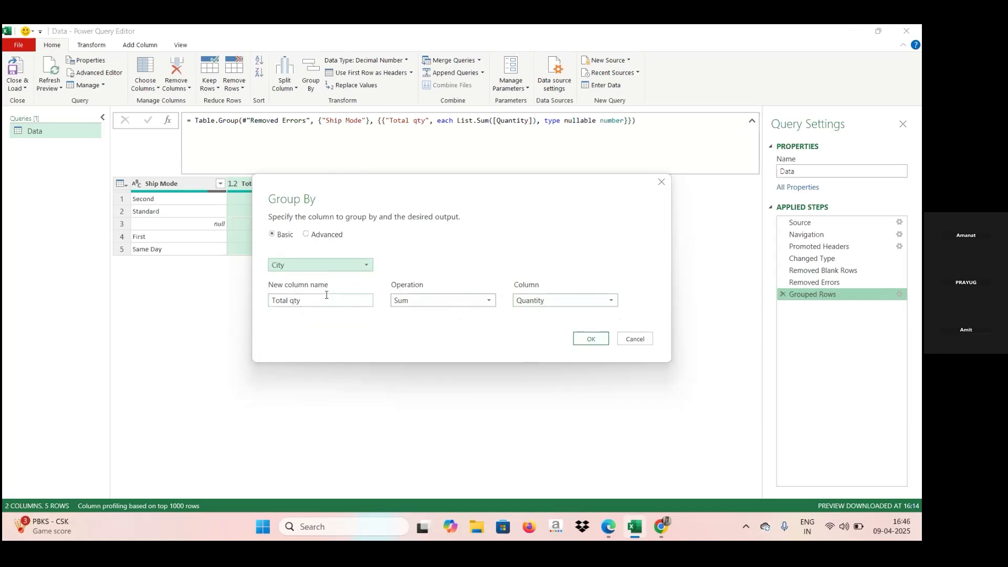
pyautogui.click(587, 339)
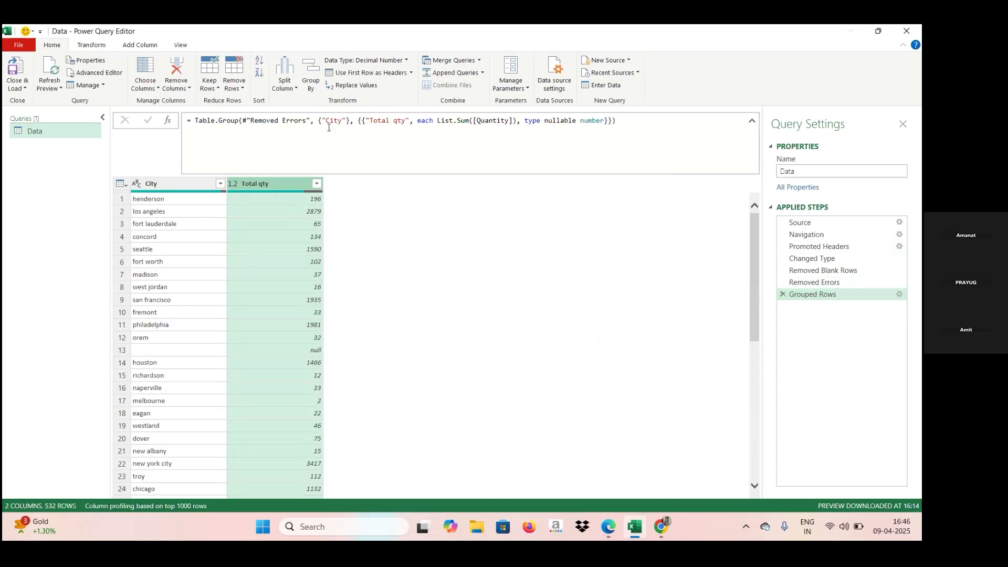
# Review the Removed Errors step, then try to change the step referenced in the Grouped Rows formula to "Removed Blank Errors".
pyautogui.click(800, 285)
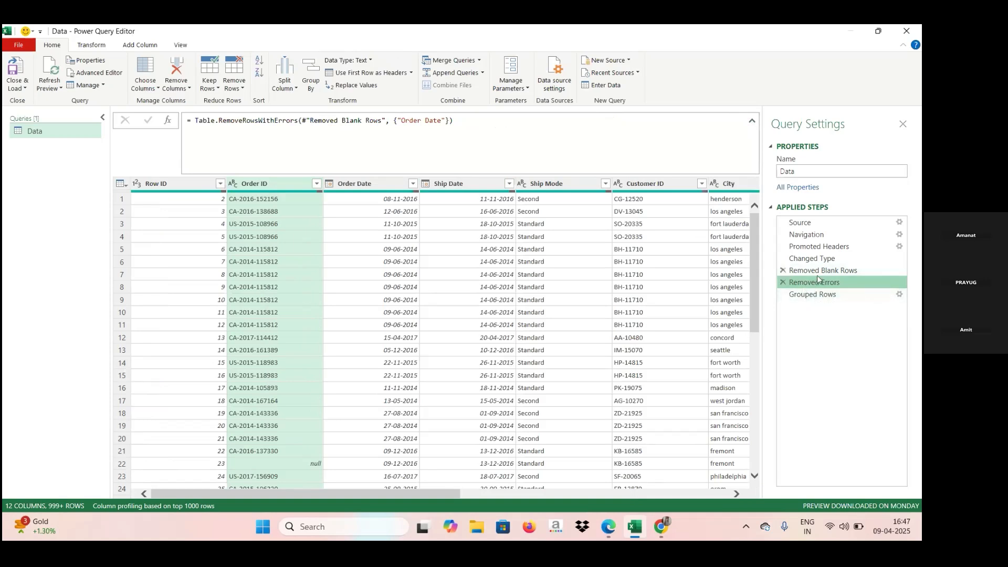
pyautogui.click(815, 295)
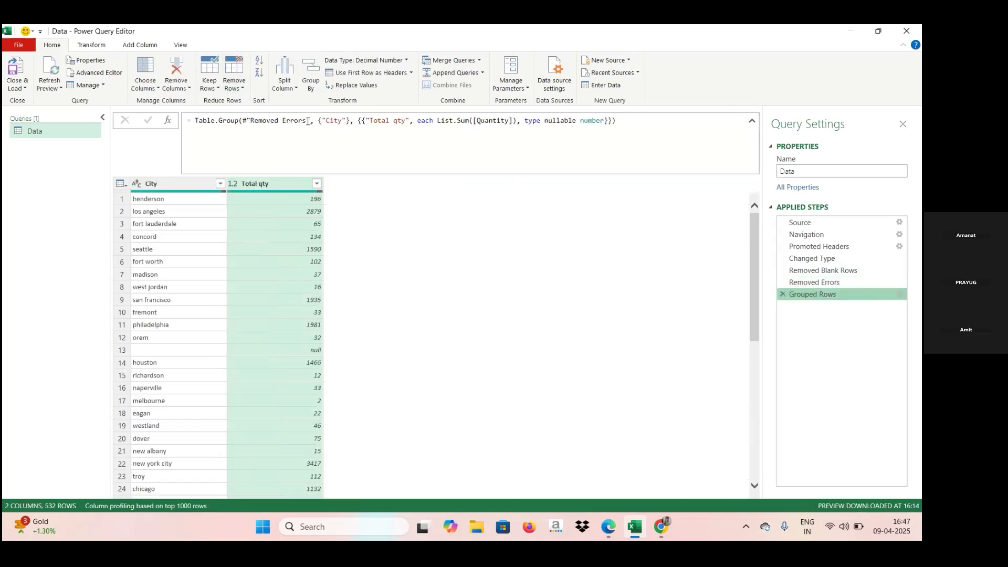
pyautogui.doubleClick(307, 122)
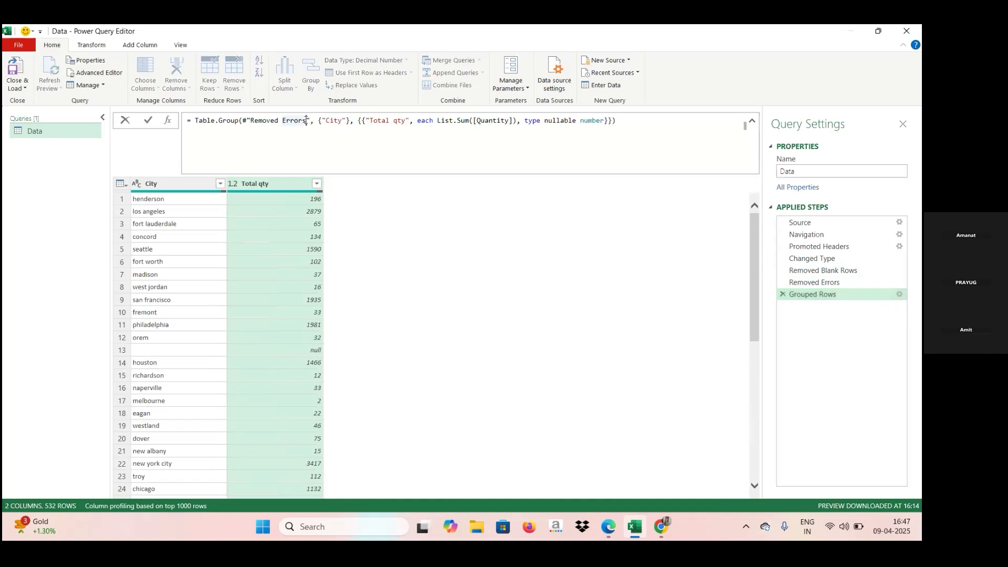
pyautogui.press('BackSpace')
pyautogui.press('BackSpace')
pyautogui.press('BackSpace')
pyautogui.press('BackSpace')
pyautogui.press('BackSpace')
pyautogui.press('BackSpace')
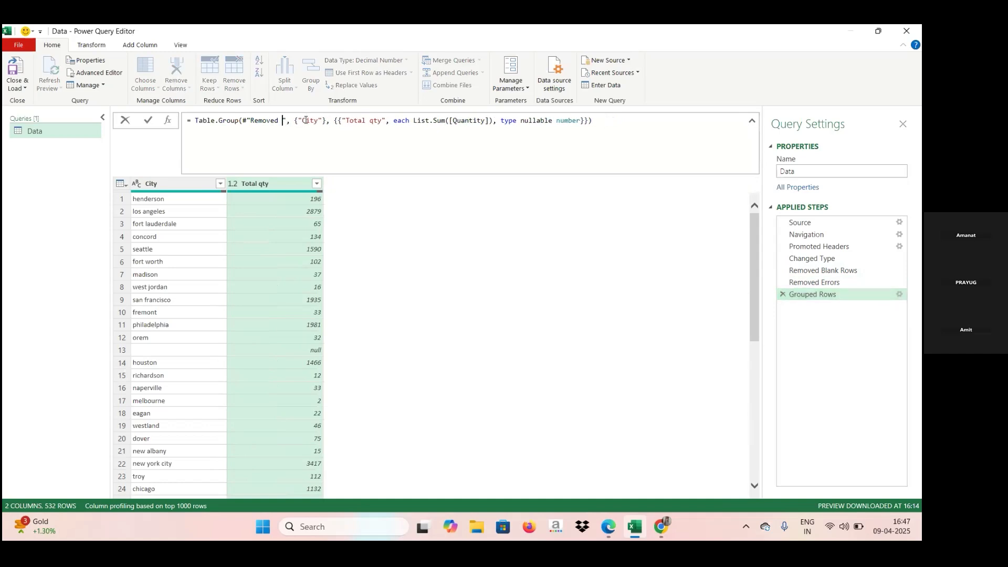
pyautogui.press('capslock')
pyautogui.write('B')
pyautogui.press('capslock')
pyautogui.write('la')
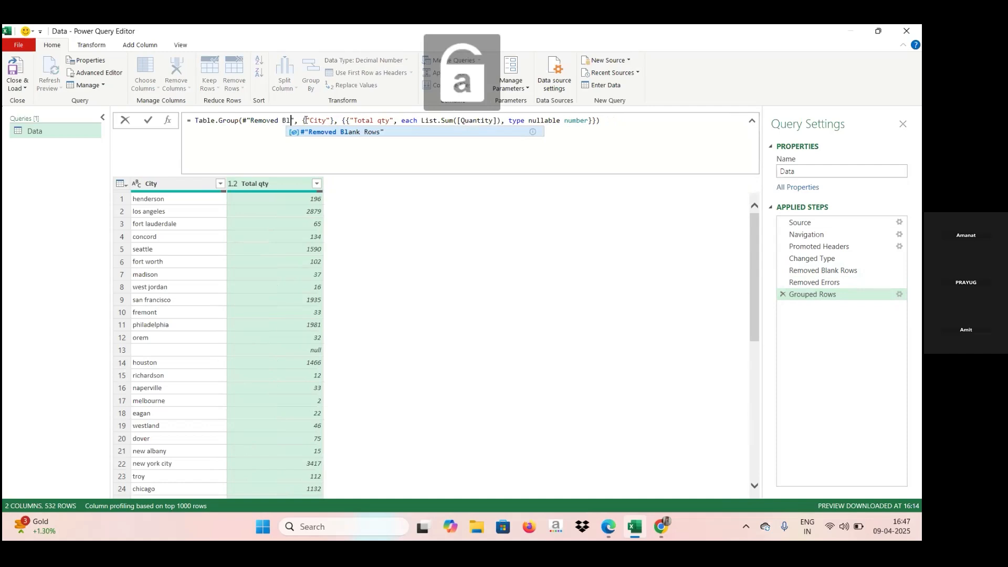
pyautogui.write('nk')
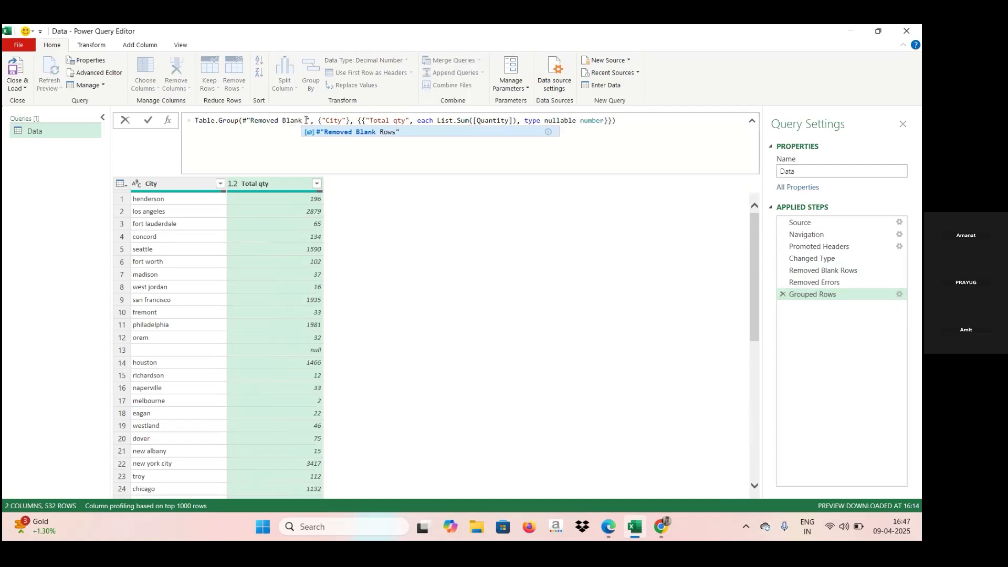
pyautogui.press('capslock')
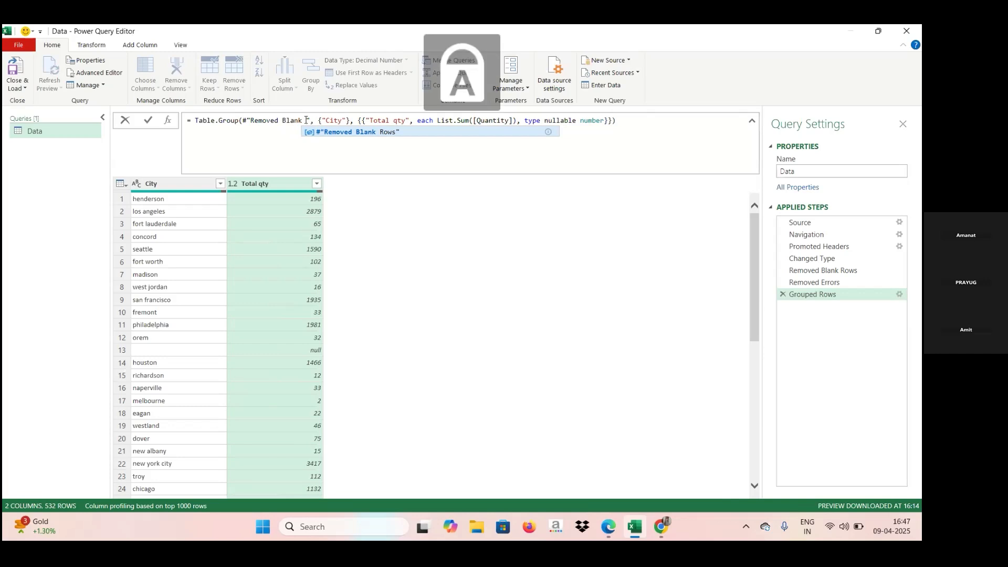
pyautogui.write('R')
pyautogui.press('capslock')
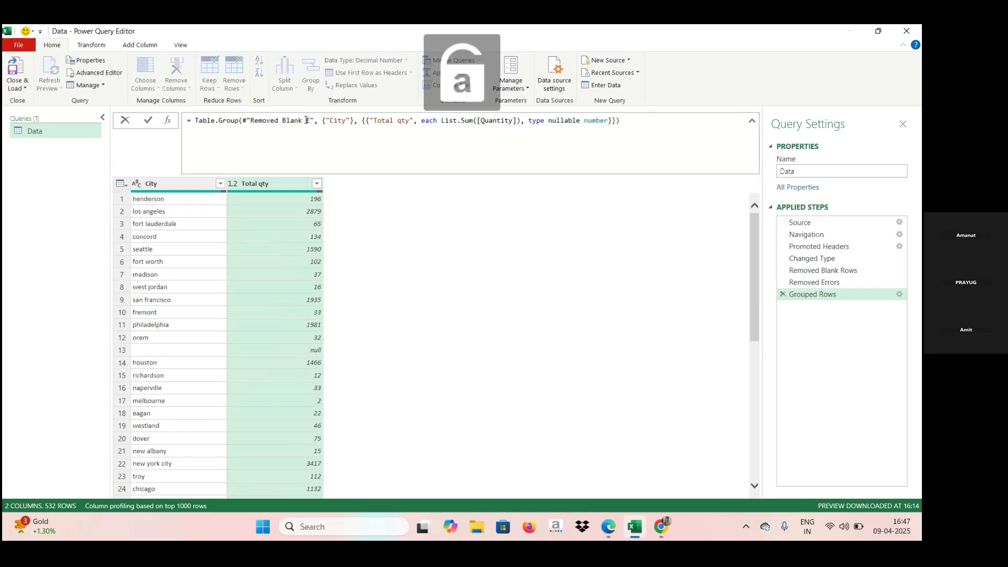
pyautogui.write('rrors')
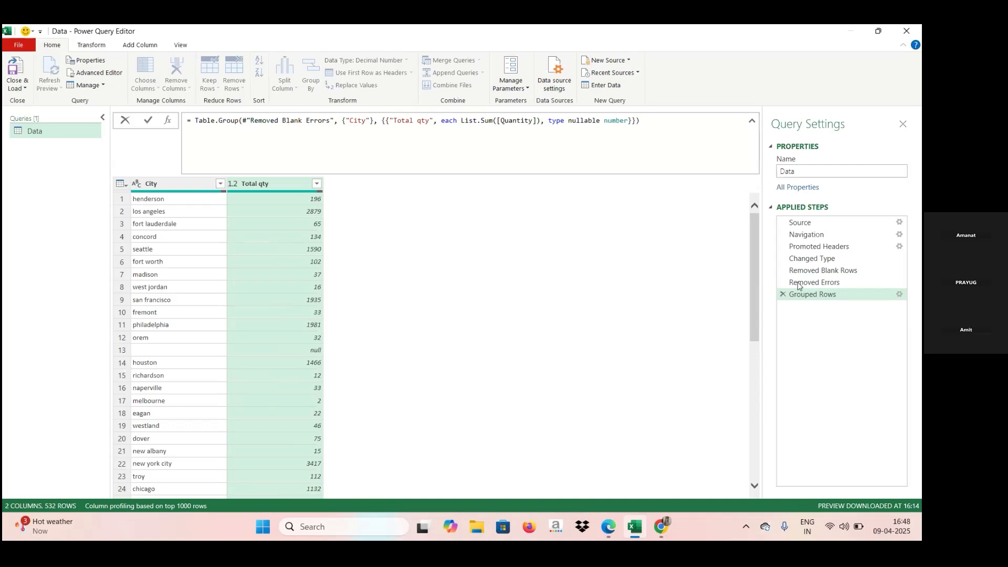
pyautogui.press('Return')
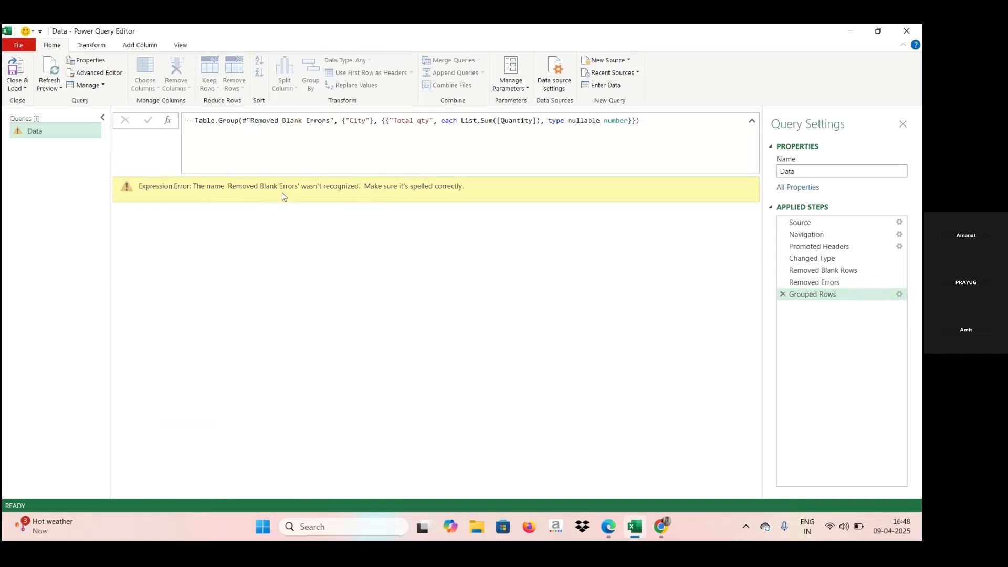
# Correct the step referenced in the Grouped Rows formula to "Removed Blank Rows" and apply the formula.
pyautogui.click(330, 122)
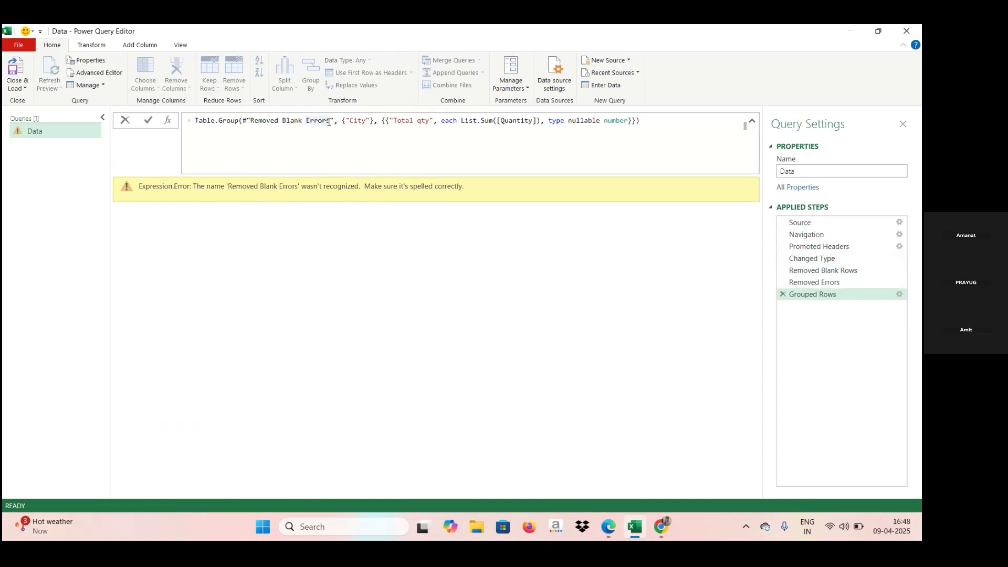
pyautogui.press('BackSpace')
pyautogui.press('BackSpace')
pyautogui.press('BackSpace')
pyautogui.press('BackSpace')
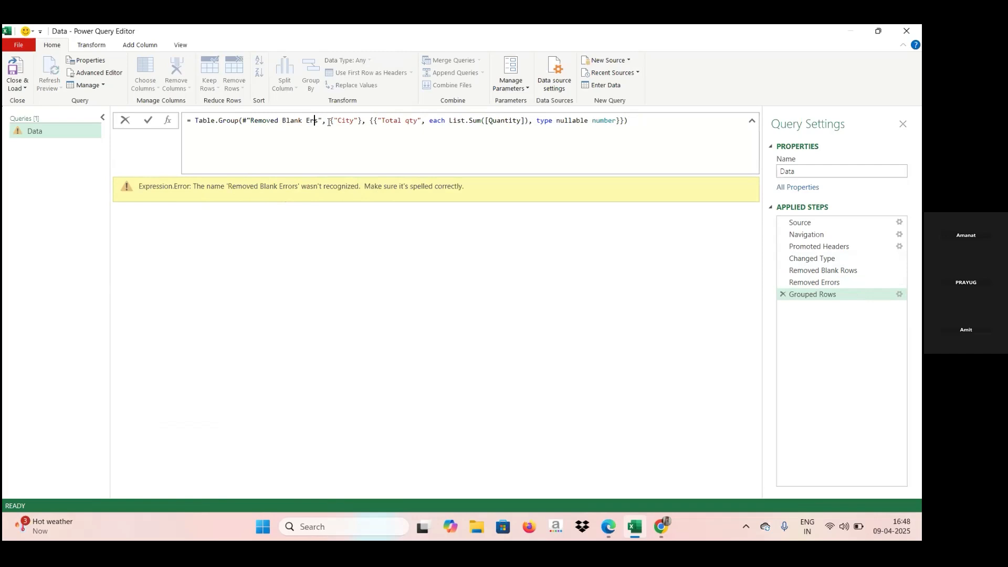
pyautogui.press('BackSpace')
pyautogui.press('capslock')
pyautogui.write('R')
pyautogui.press('capslock')
pyautogui.write('ows')
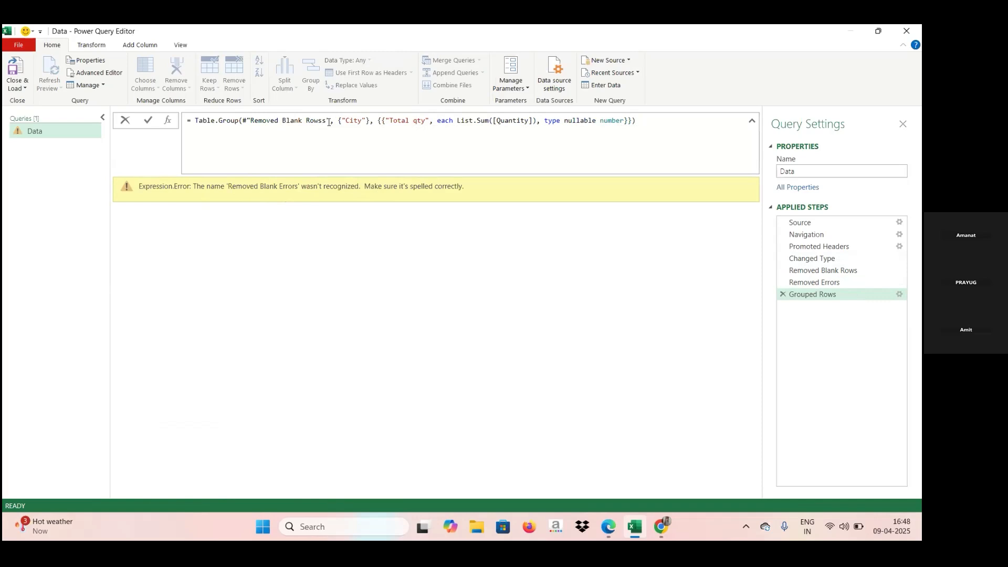
pyautogui.press('BackSpace')
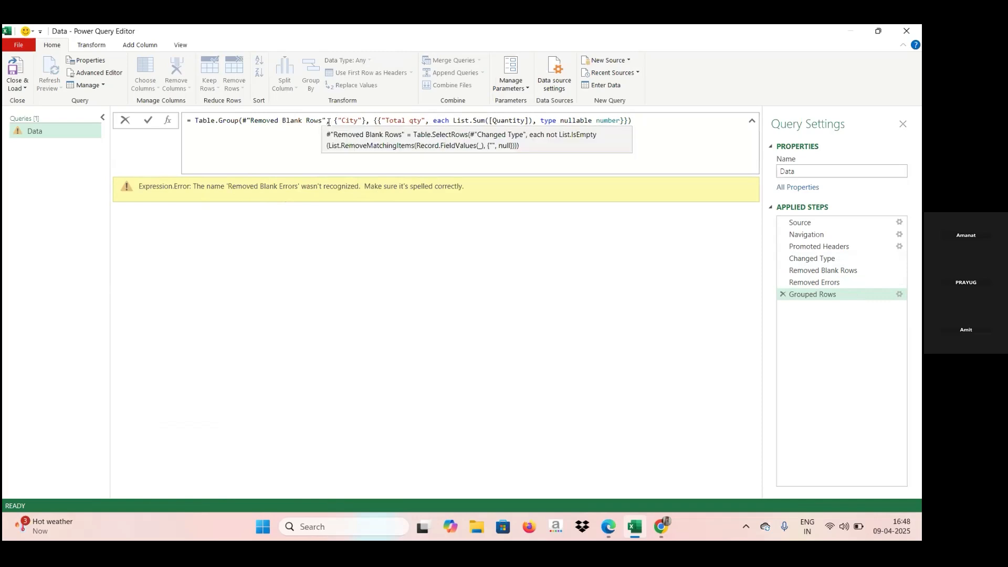
pyautogui.hotkey('shift', 'Return')
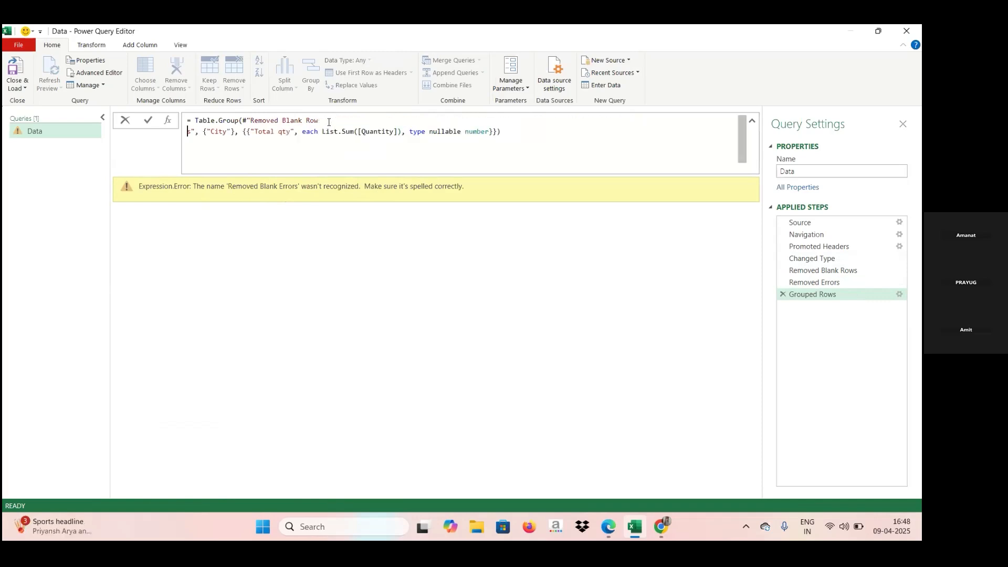
pyautogui.press('BackSpace')
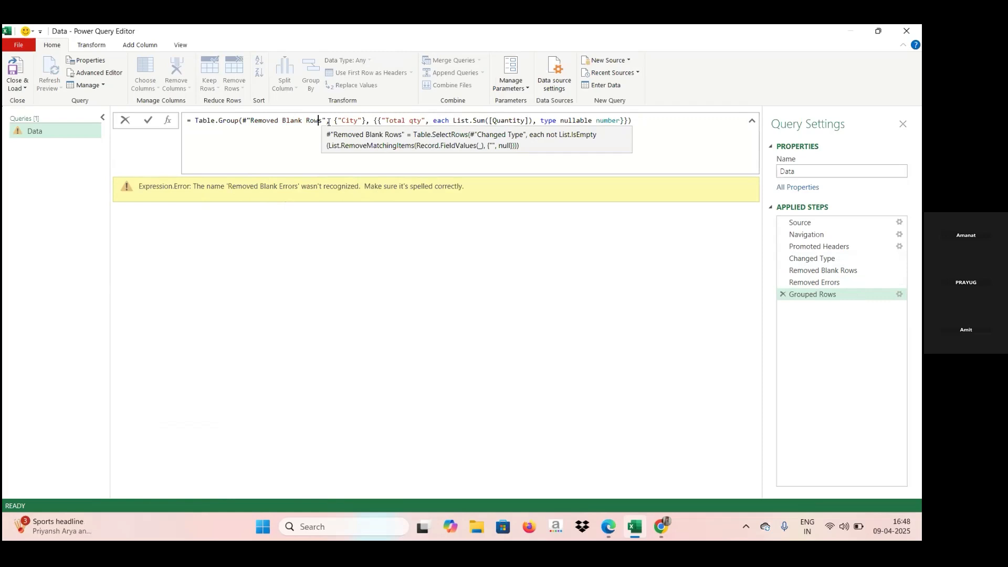
pyautogui.click(638, 121)
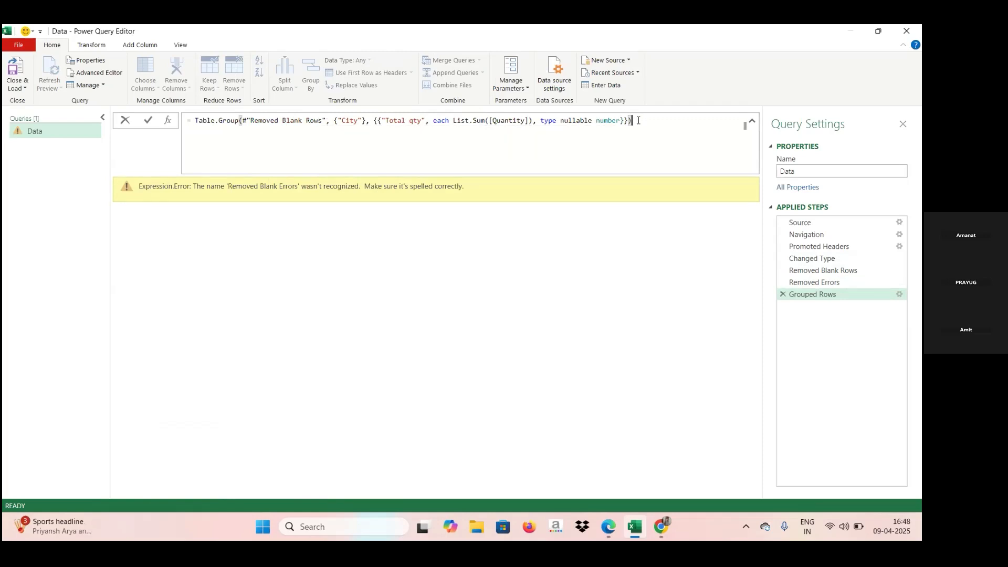
pyautogui.press('Return')
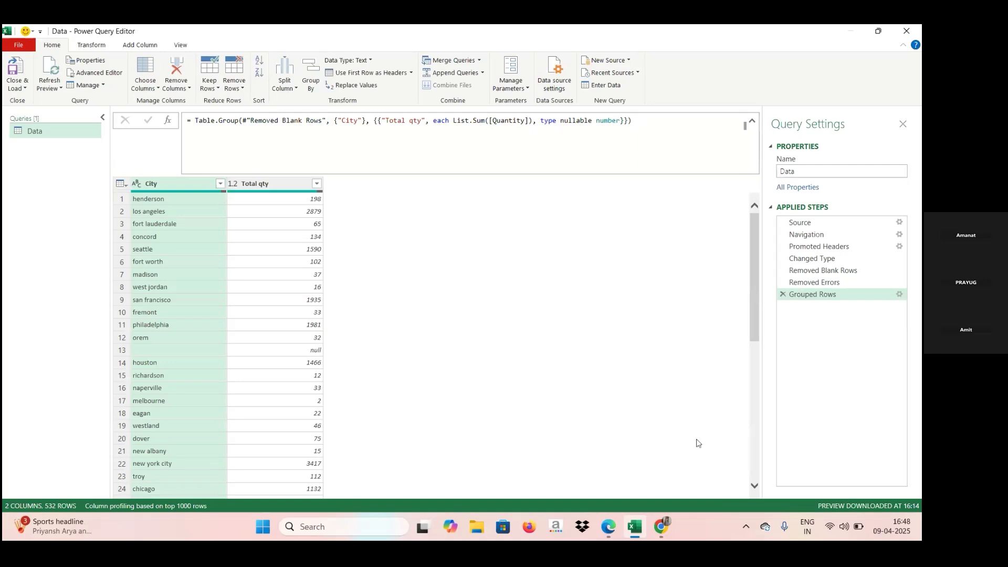
# Change the step referenced in the Grouped Rows formula to "Changed Type" and apply the formula.
pyautogui.click(756, 413)
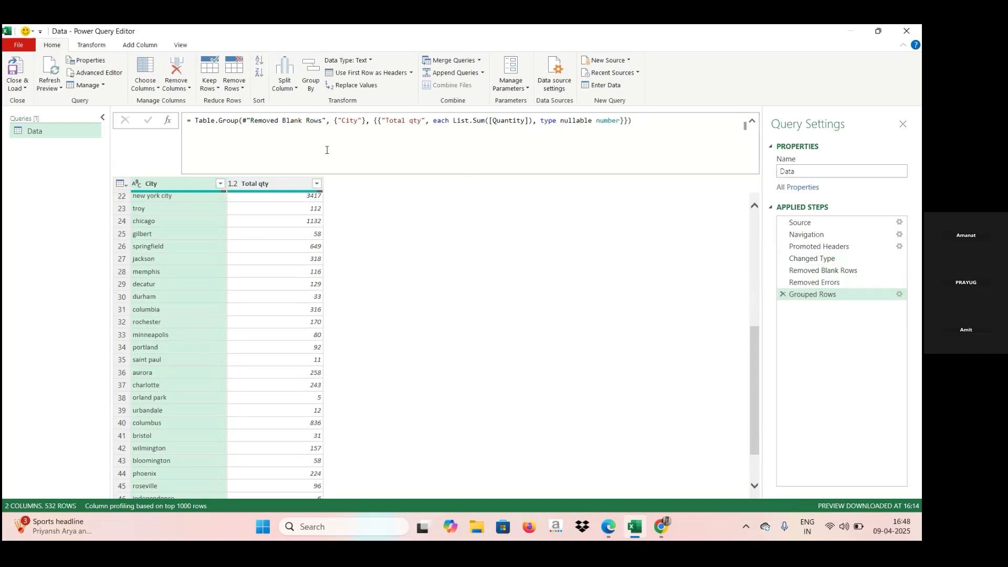
pyautogui.click(321, 121)
pyautogui.press('BackSpace')
pyautogui.press('BackSpace')
pyautogui.press('BackSpace')
pyautogui.press('BackSpace')
pyautogui.press('BackSpace')
pyautogui.press('BackSpace')
pyautogui.press('BackSpace')
pyautogui.press('BackSpace')
pyautogui.press('BackSpace')
pyautogui.press('BackSpace')
pyautogui.press('BackSpace')
pyautogui.press('BackSpace')
pyautogui.press('BackSpace')
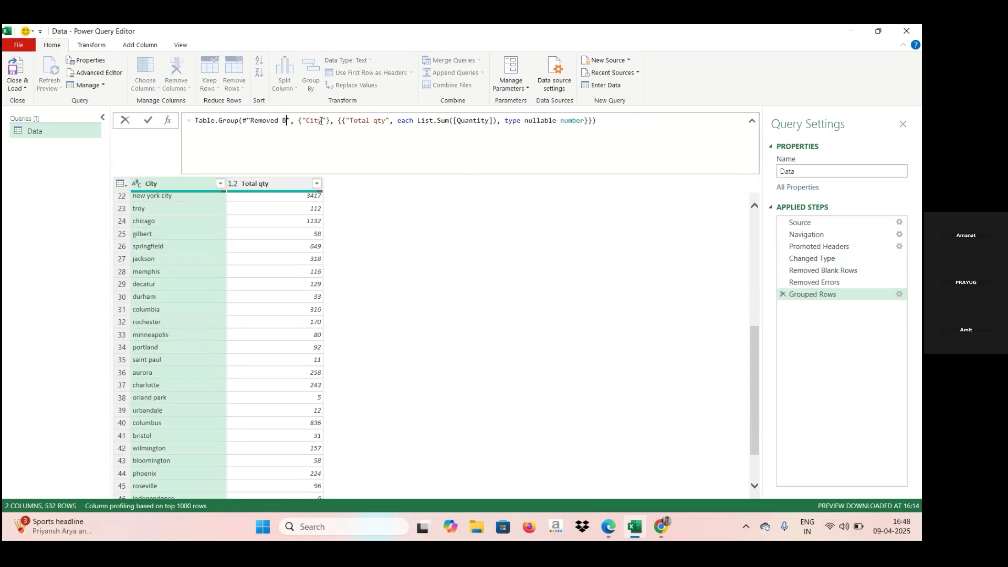
pyautogui.press('BackSpace')
pyautogui.press('BackSpace')
pyautogui.press('BackSpace')
pyautogui.press('BackSpace')
pyautogui.press('BackSpace')
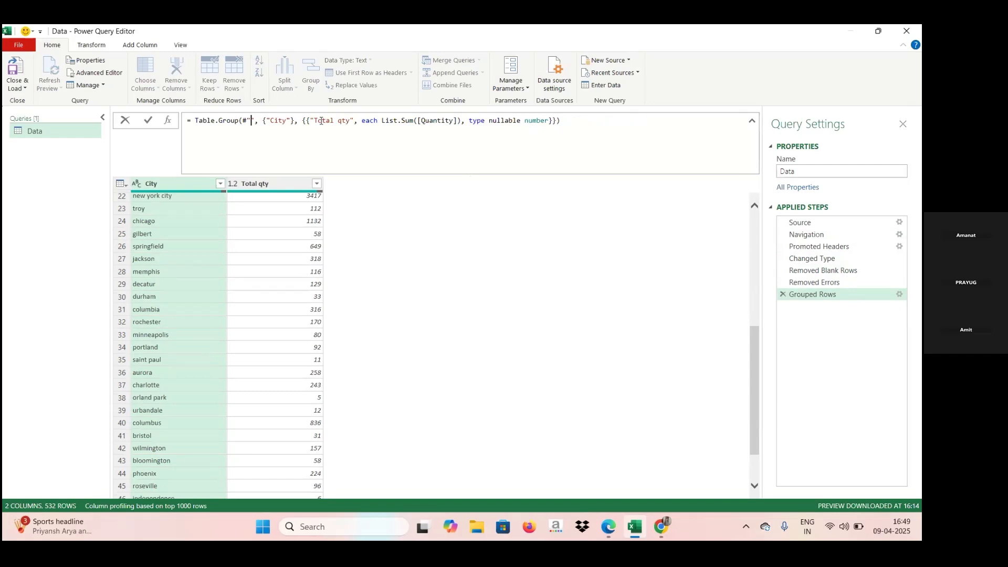
pyautogui.press('capslock')
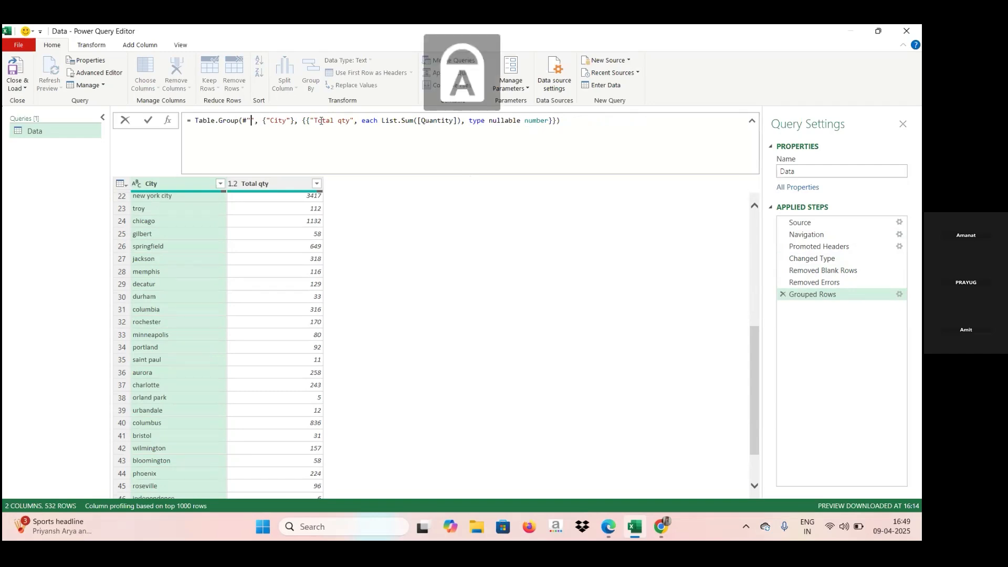
pyautogui.write('C')
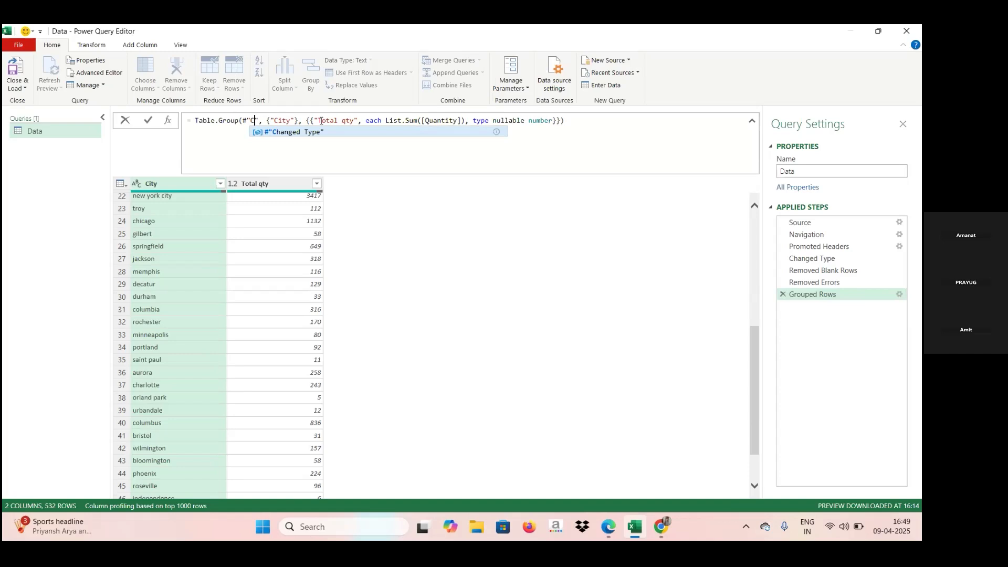
pyautogui.click(325, 131)
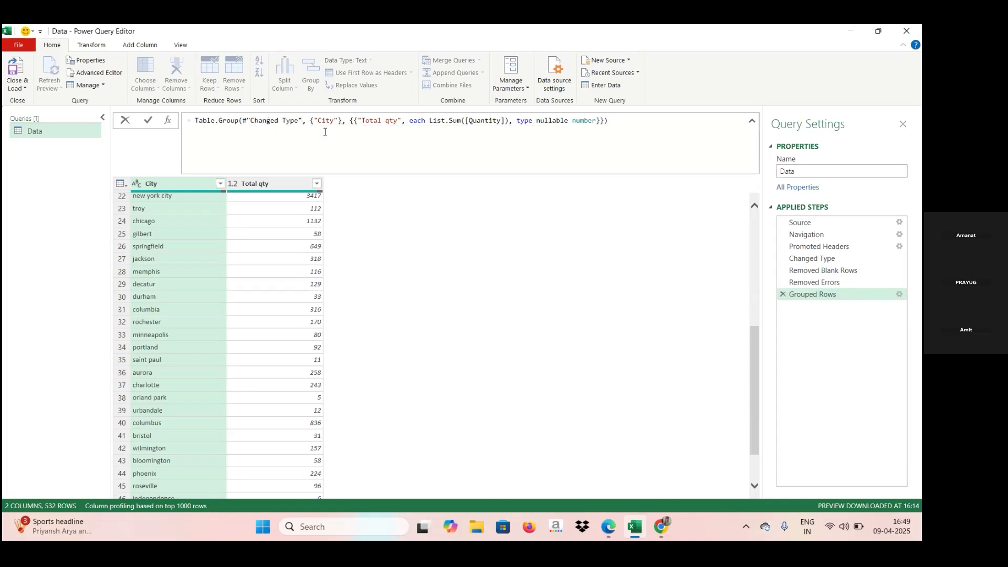
pyautogui.press('Return')
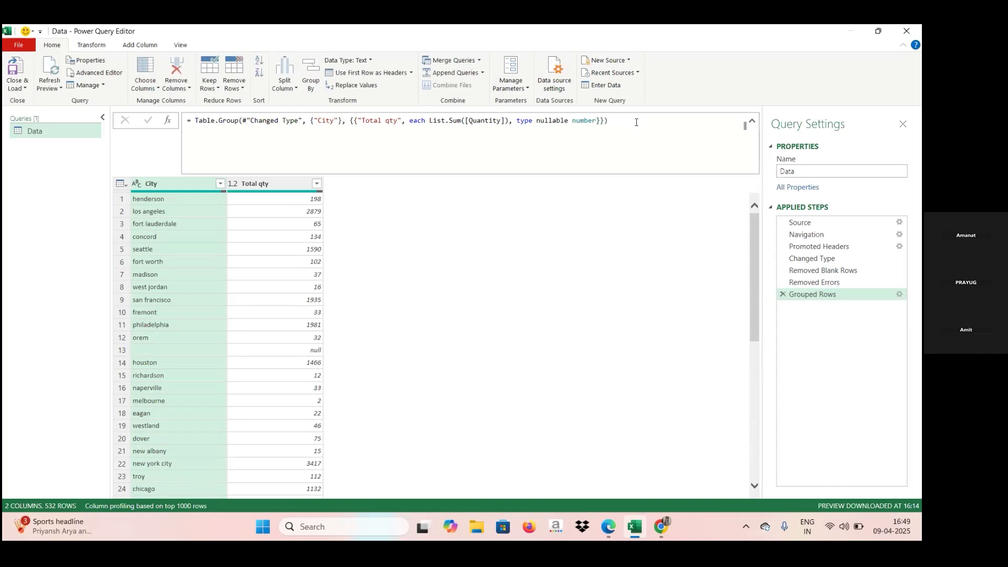
# Review the applied steps from Changed Type through Grouped Rows, then trace the references back to Promoted Headers.
pyautogui.click(842, 260)
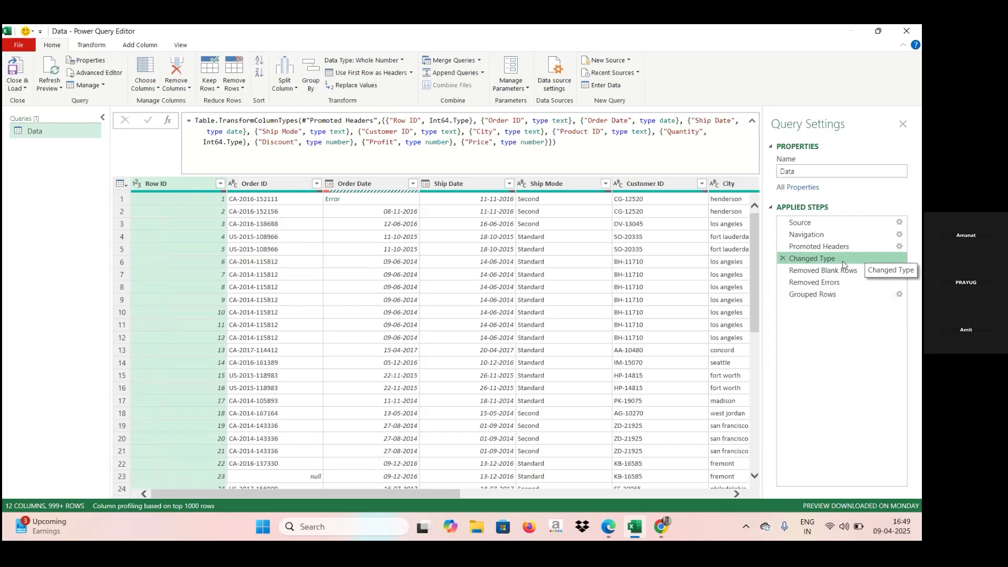
pyautogui.click(838, 272)
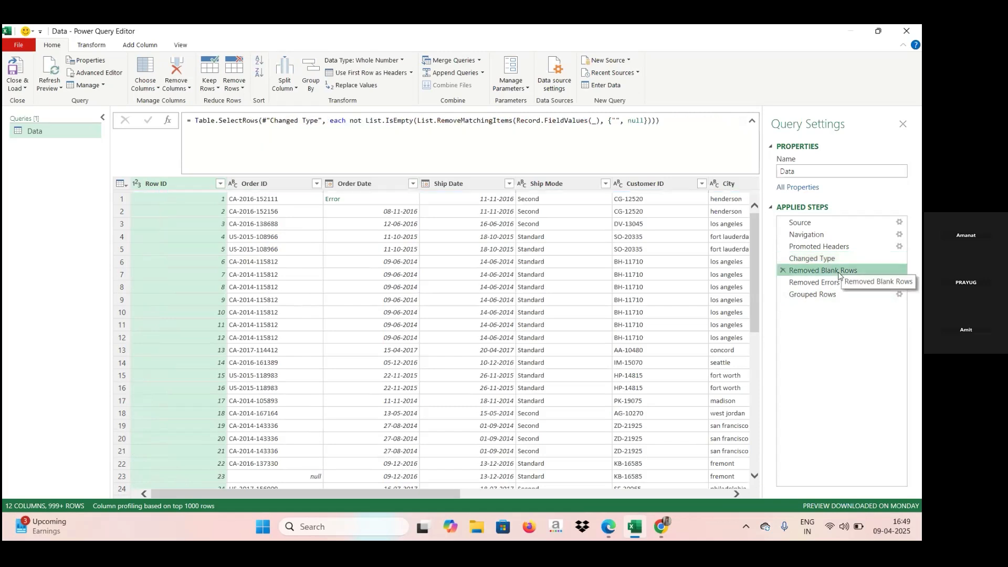
pyautogui.click(834, 284)
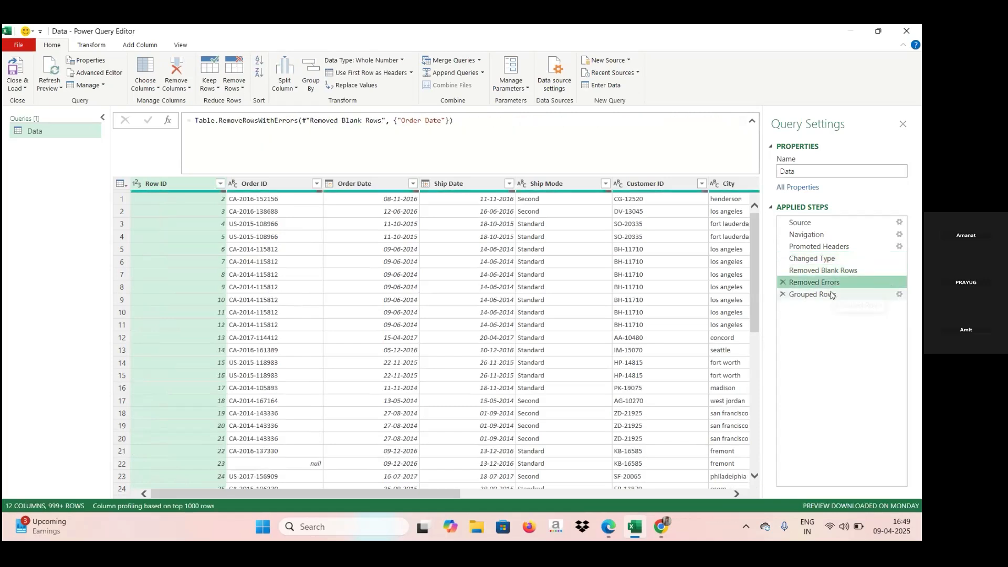
pyautogui.click(830, 296)
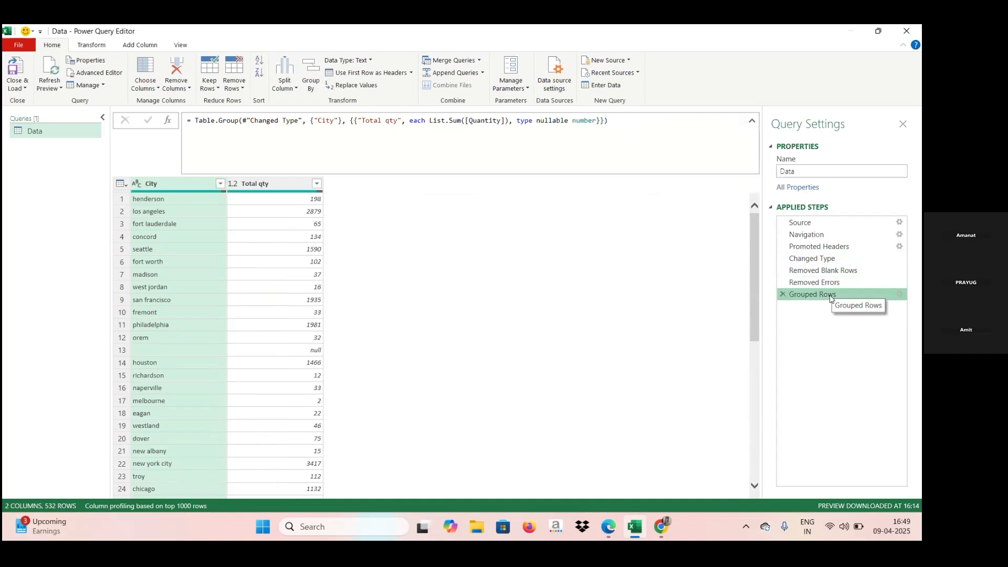
pyautogui.click(812, 259)
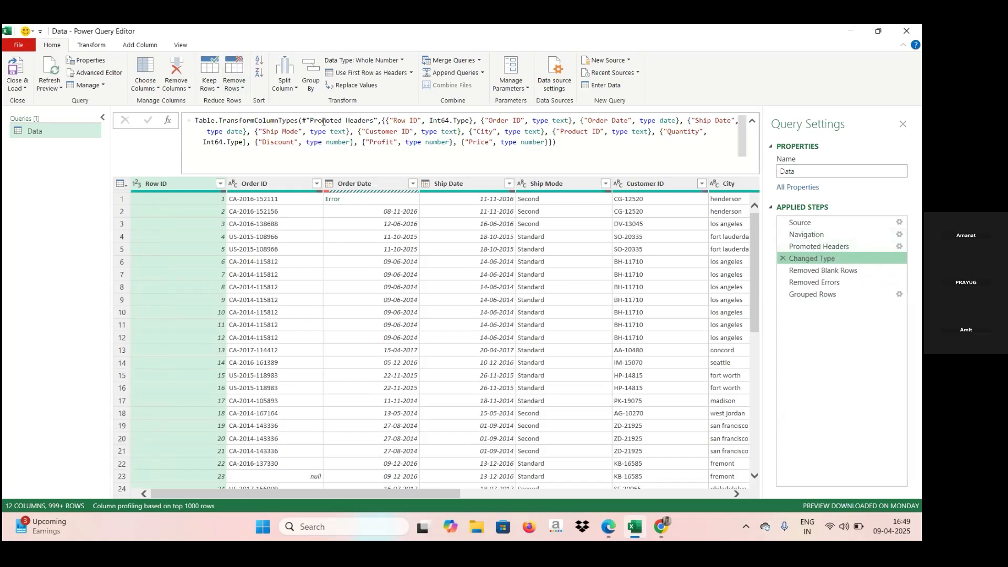
pyautogui.click(829, 248)
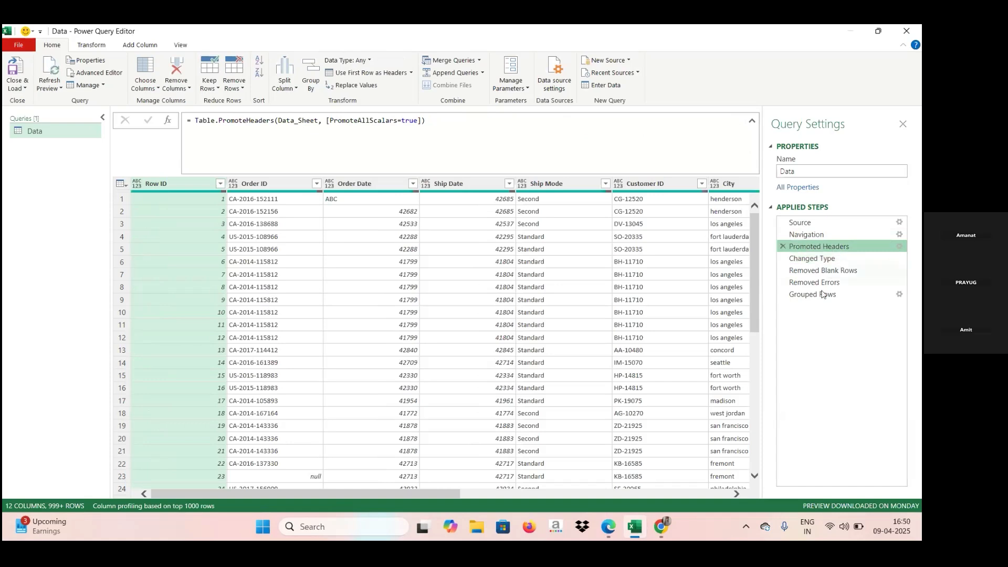
# Inspect the grouping settings of the Grouped Rows step without changing them, and review the Removed Errors and Removed Blank Rows steps.
pyautogui.click(899, 294)
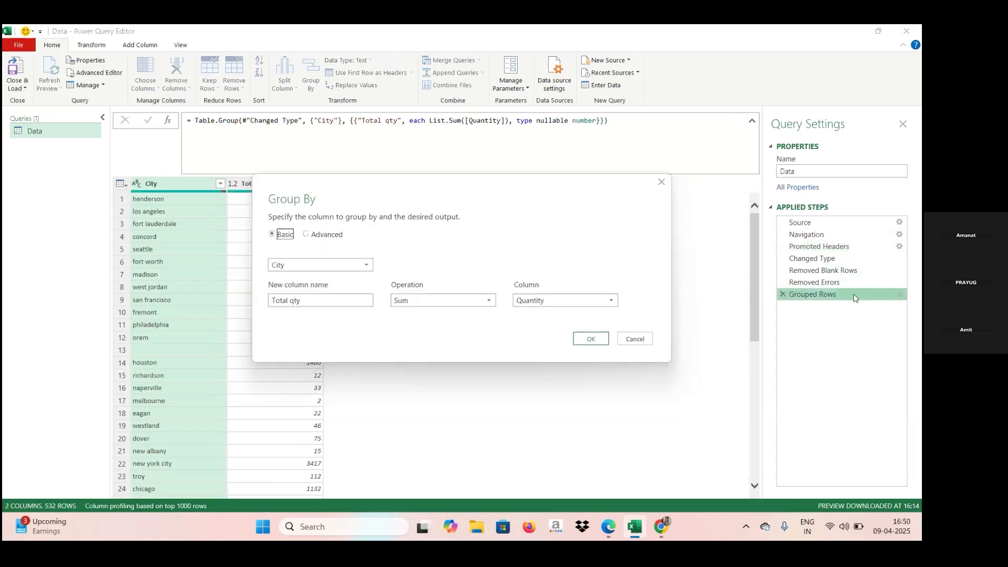
pyautogui.click(643, 342)
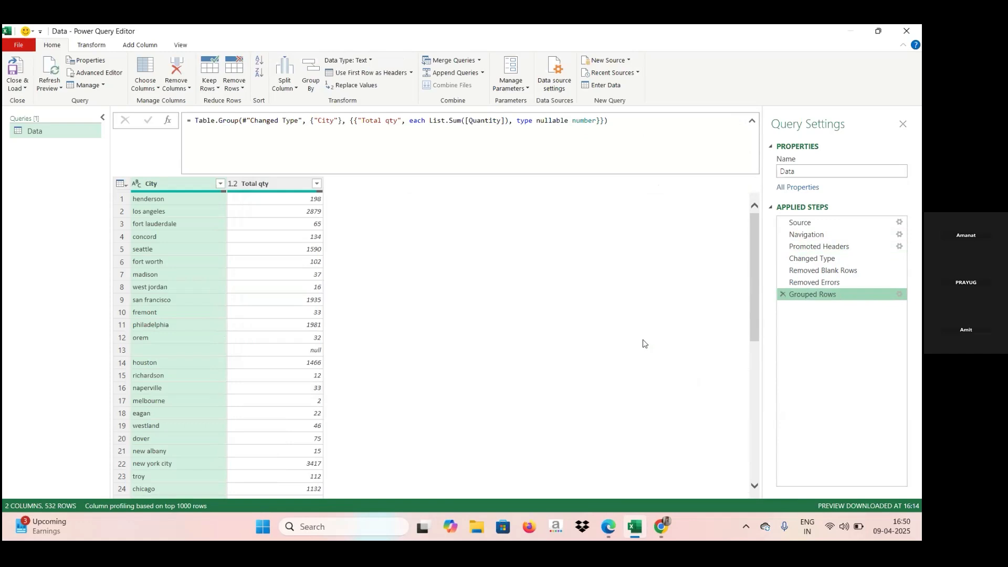
pyautogui.click(809, 285)
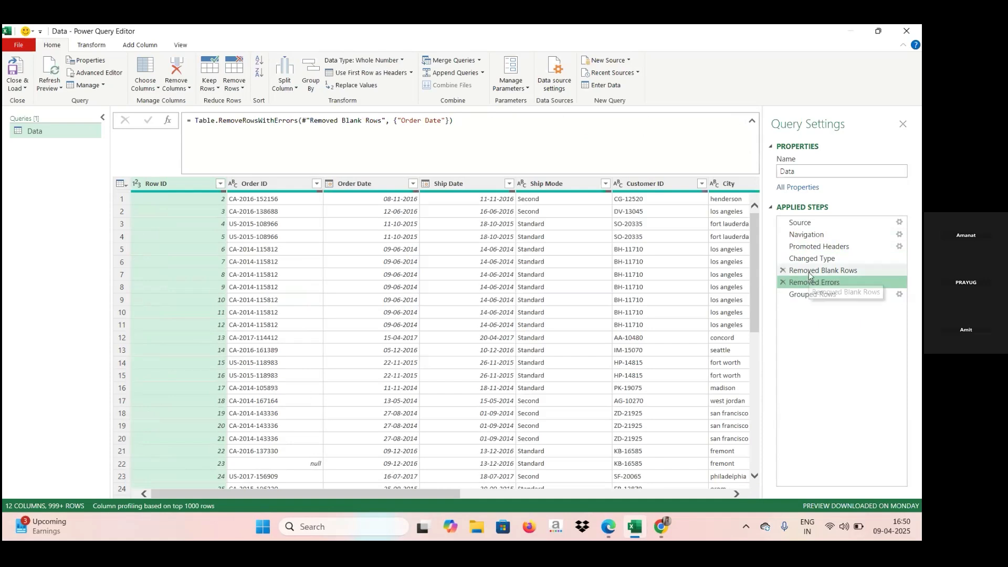
pyautogui.click(809, 273)
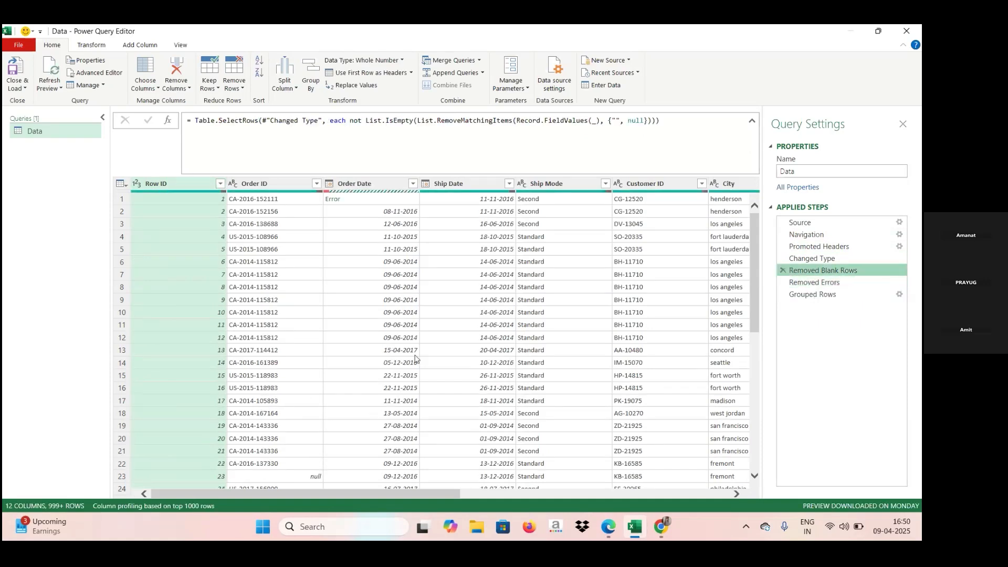
# Delete the Grouped Rows step from the query's applied steps.
pyautogui.click(833, 295)
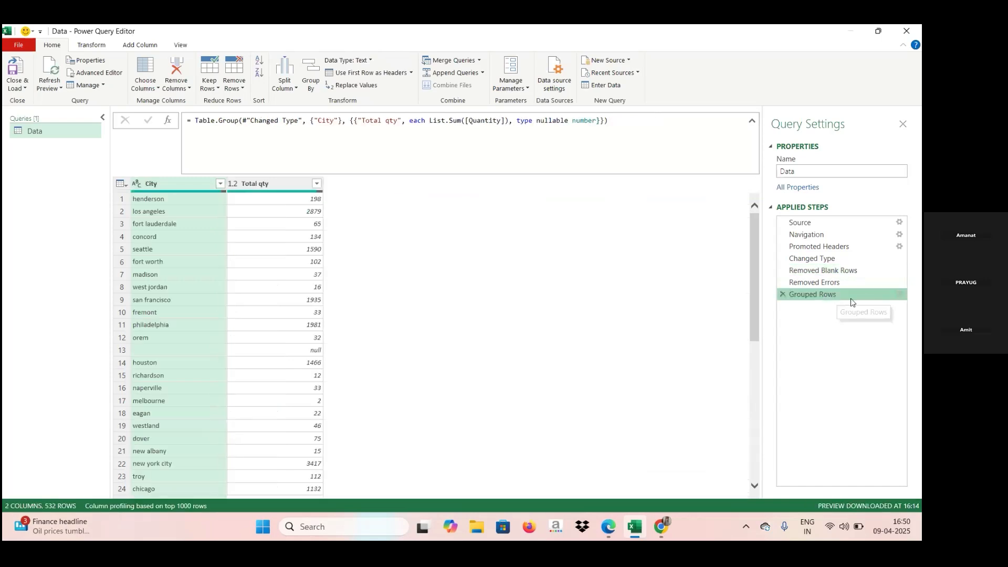
pyautogui.click(783, 295)
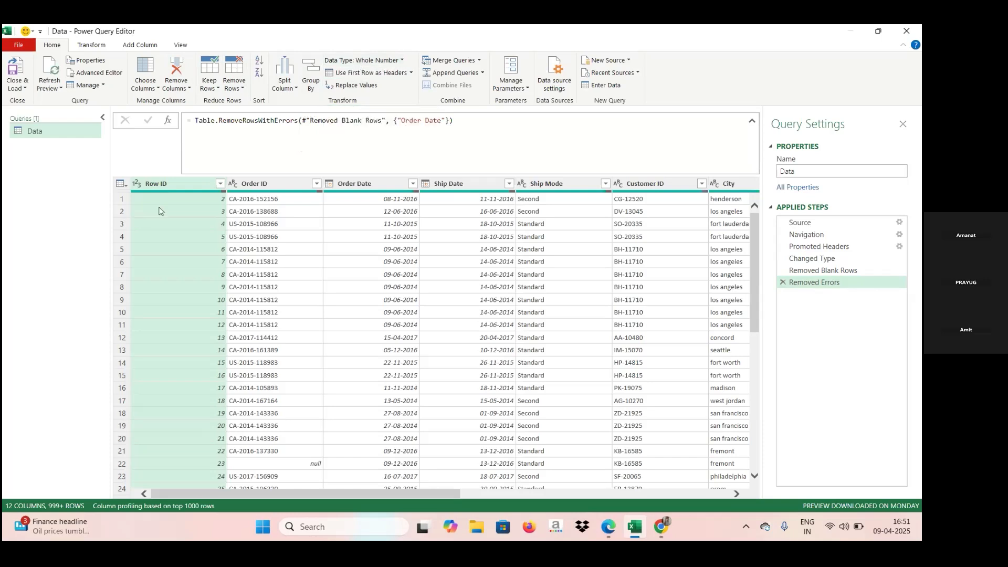
# Select the Order ID column and view the available data types without changing its type.
pyautogui.click(285, 186)
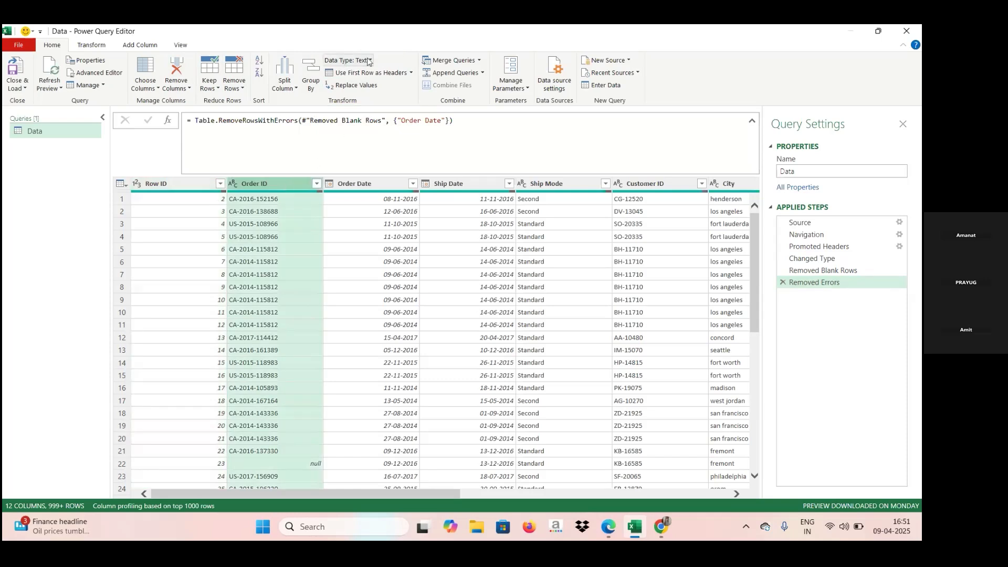
pyautogui.click(370, 62)
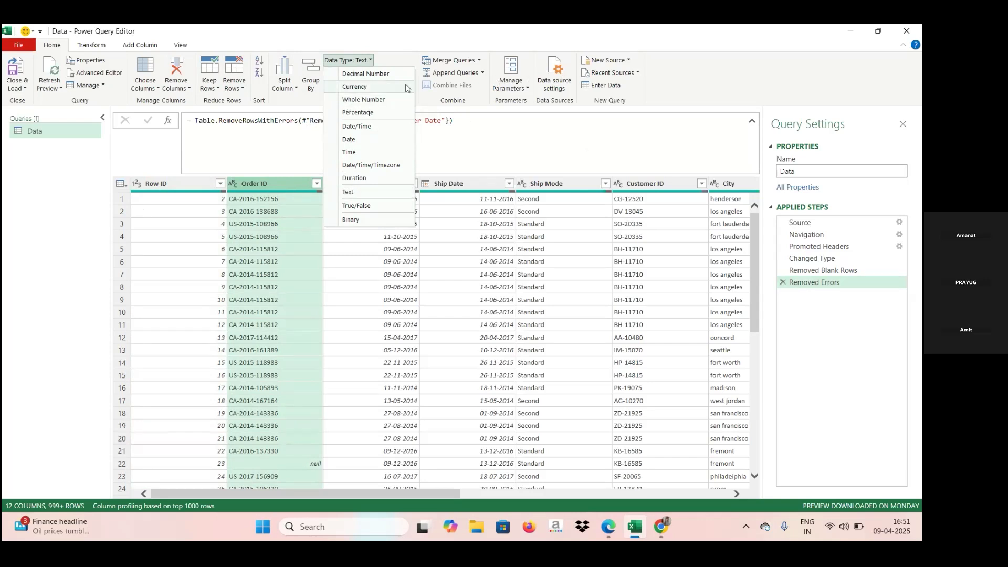
pyautogui.click(84, 186)
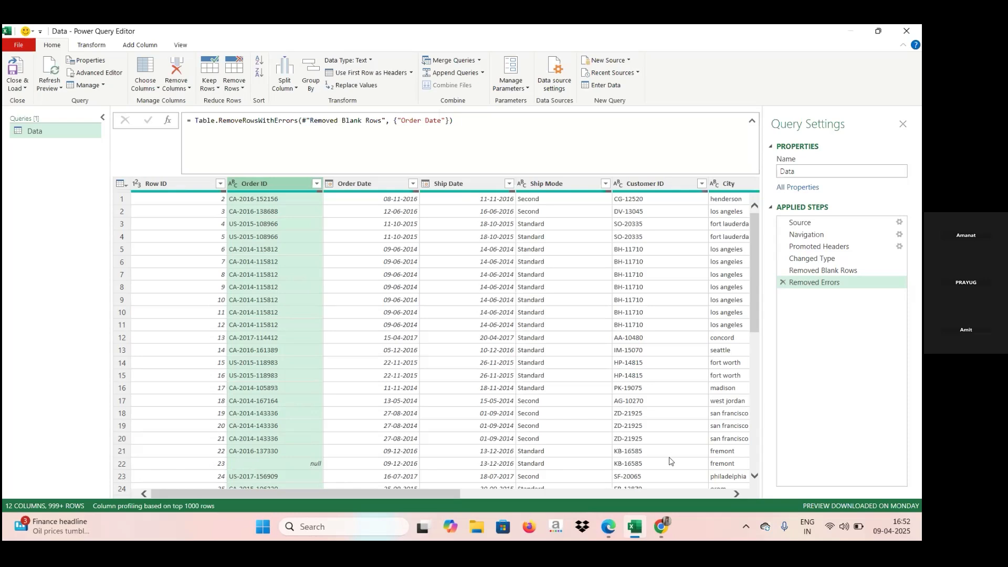
# Replace null values in the Order ID column with the placeholder text "dfgh7656".
pyautogui.click(359, 91)
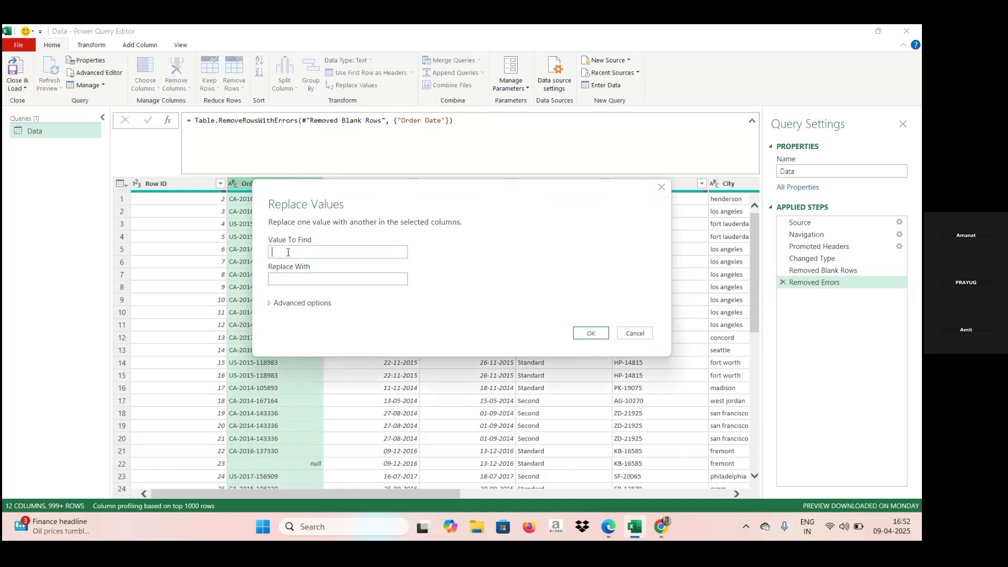
pyautogui.press('capslock')
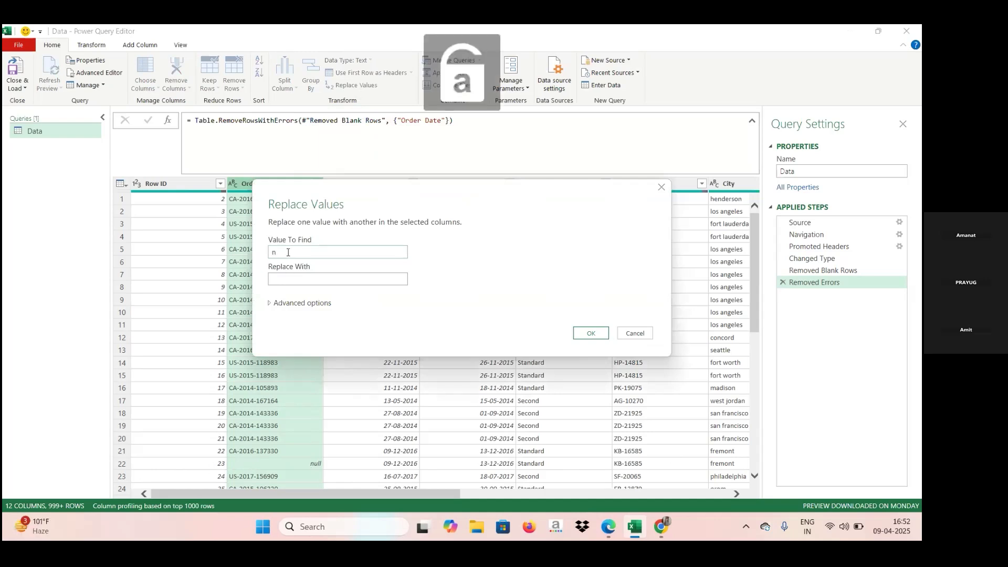
pyautogui.write('ull')
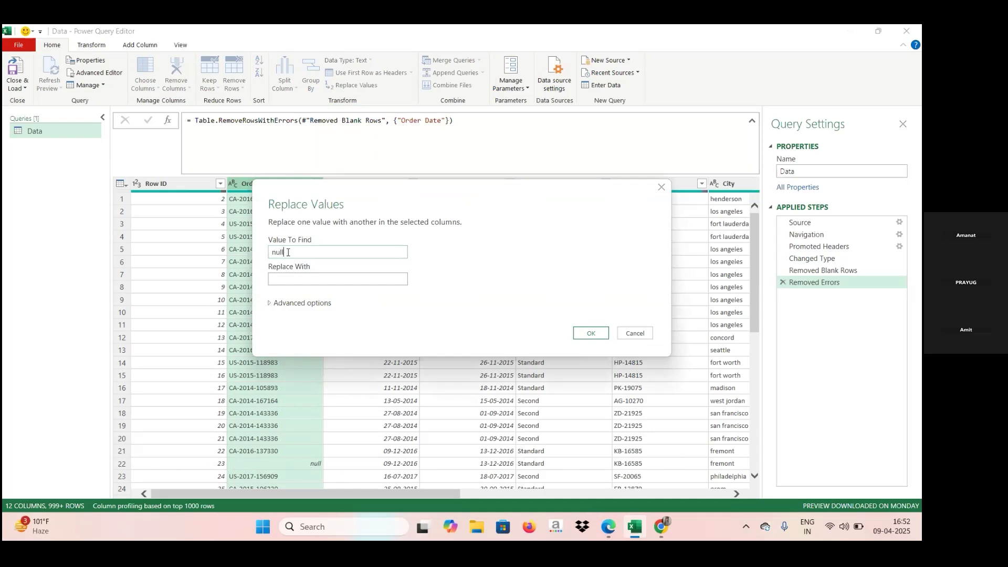
pyautogui.click(291, 279)
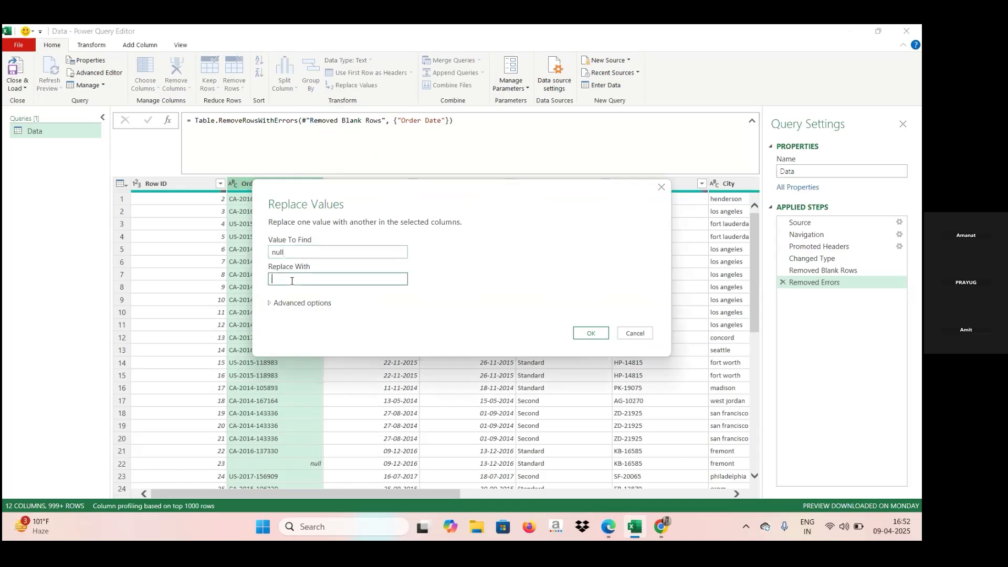
pyautogui.write('sgfh')
pyautogui.press('BackSpace')
pyautogui.press('BackSpace')
pyautogui.press('BackSpace')
pyautogui.press('BackSpace')
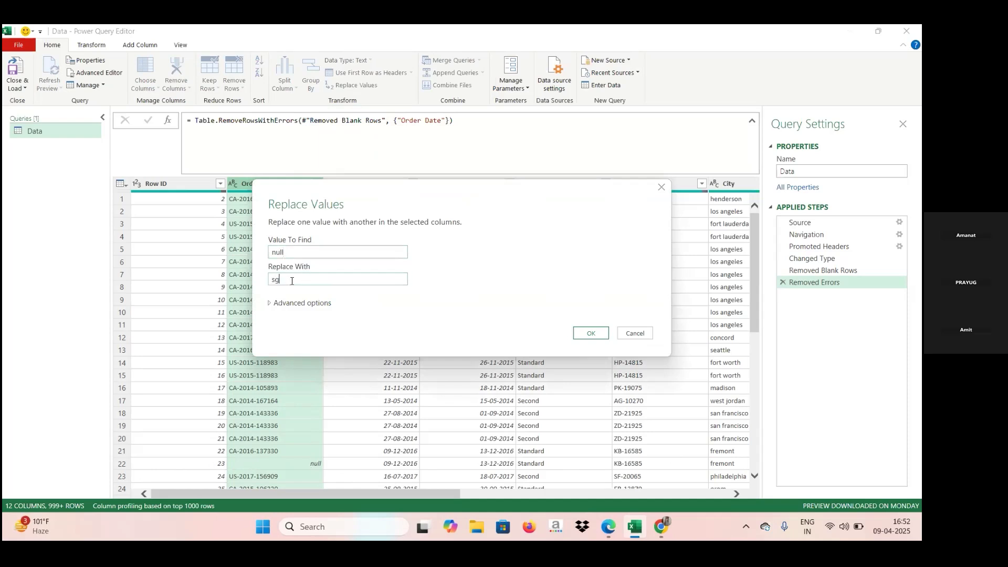
pyautogui.write('dfgh7556')
pyautogui.click(590, 333)
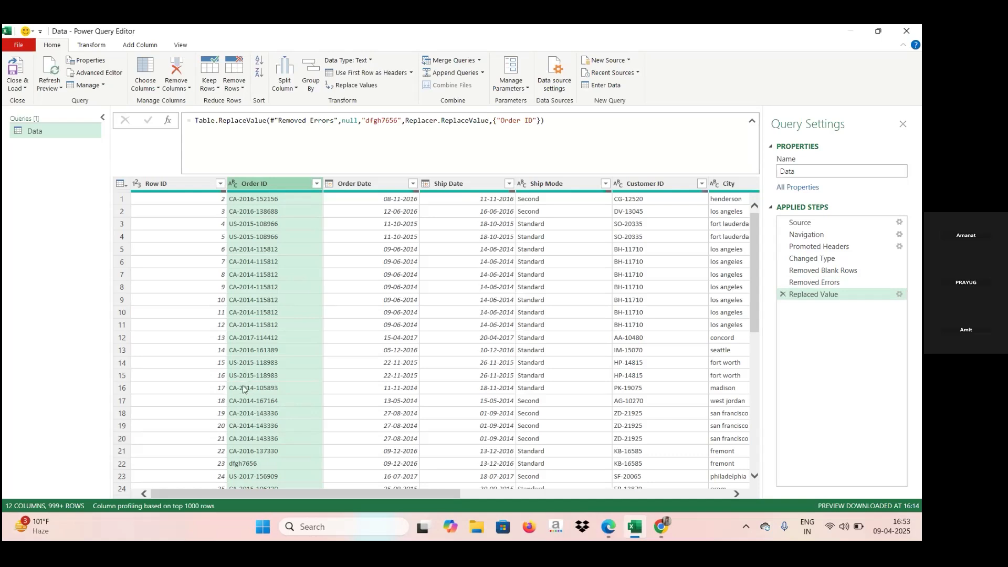
# Switch to the Zoom meeting in the browser, then mute and unmute the microphone.
pyautogui.moveTo(610, 530)
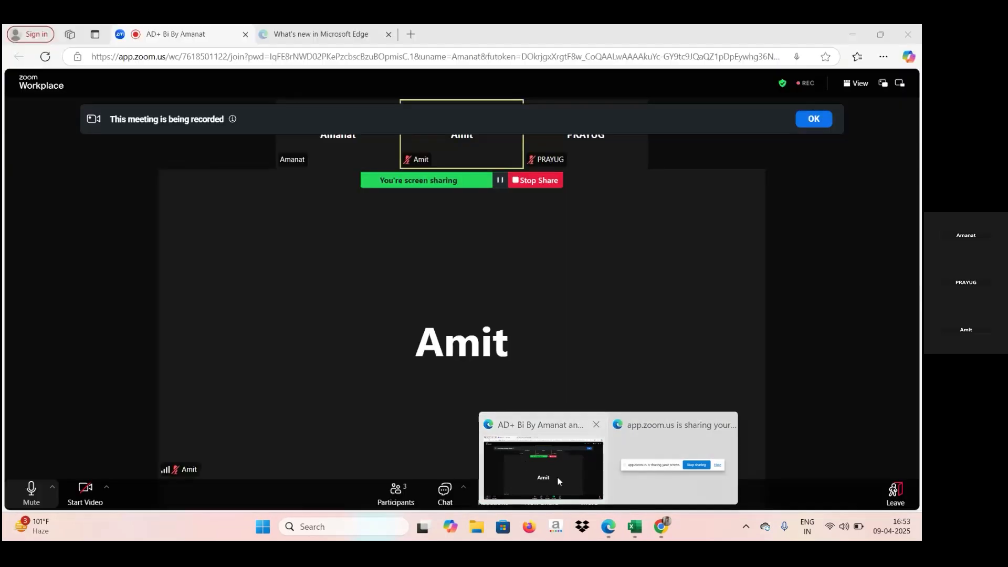
pyautogui.click(558, 477)
pyautogui.click(39, 489)
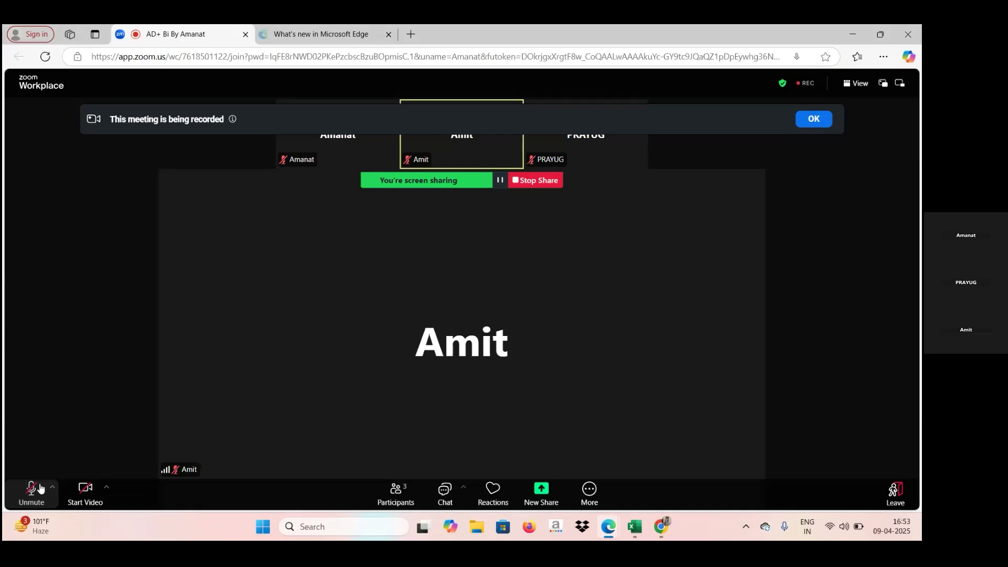
pyautogui.click(40, 488)
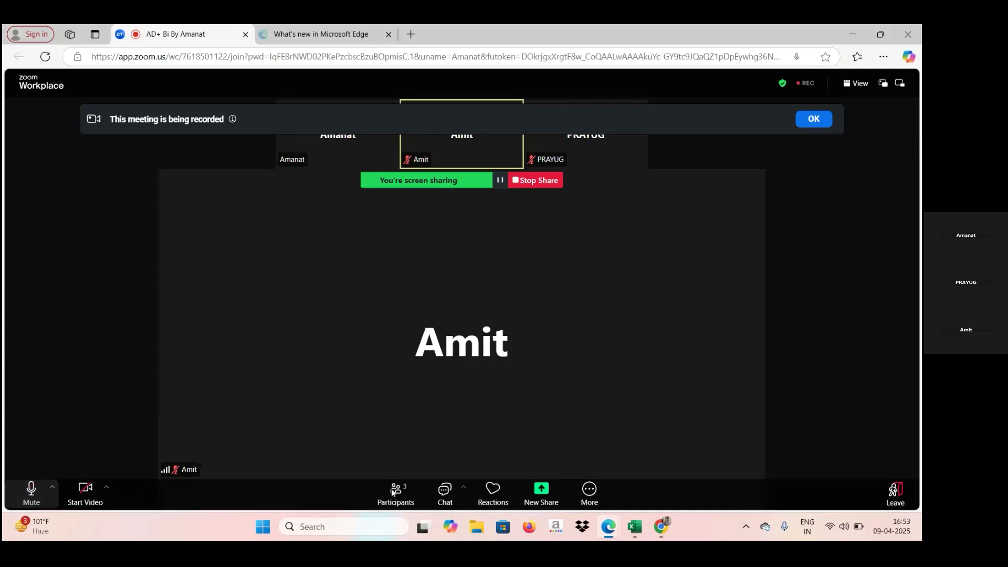
# Return to the Power Query Editor, view the current workbook's data source settings, and list the recent sources.
pyautogui.click(634, 528)
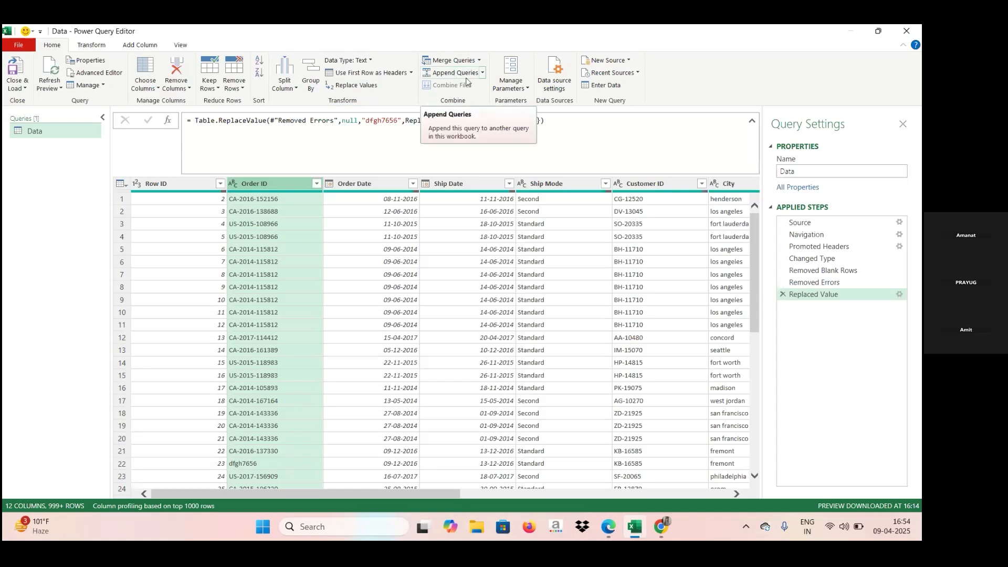
pyautogui.click(558, 87)
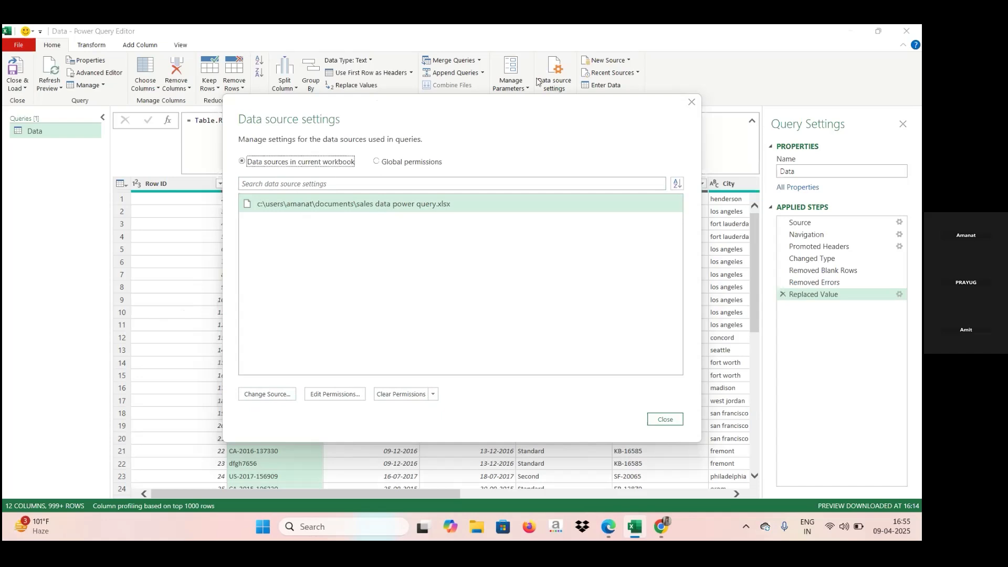
pyautogui.click(665, 419)
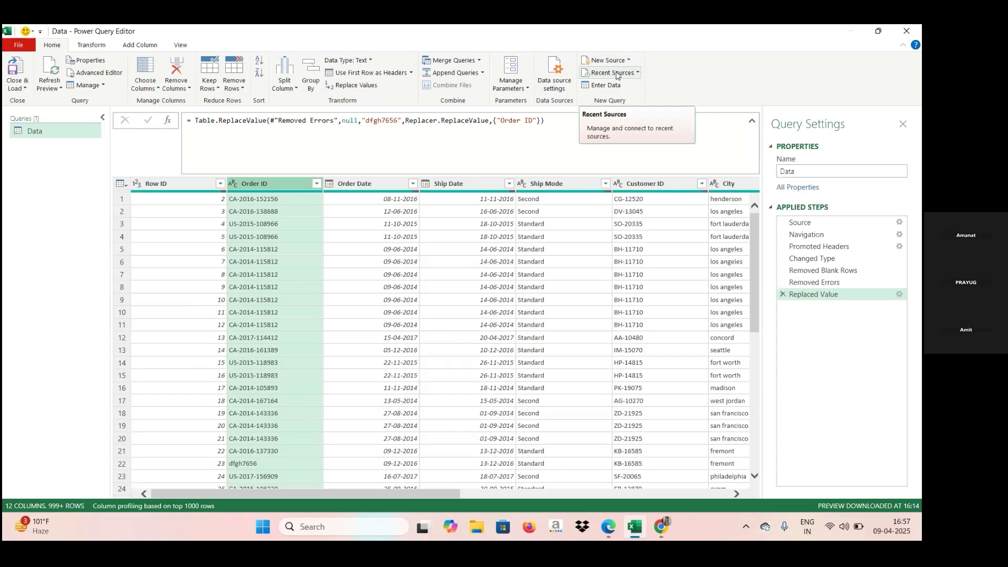
pyautogui.click(638, 74)
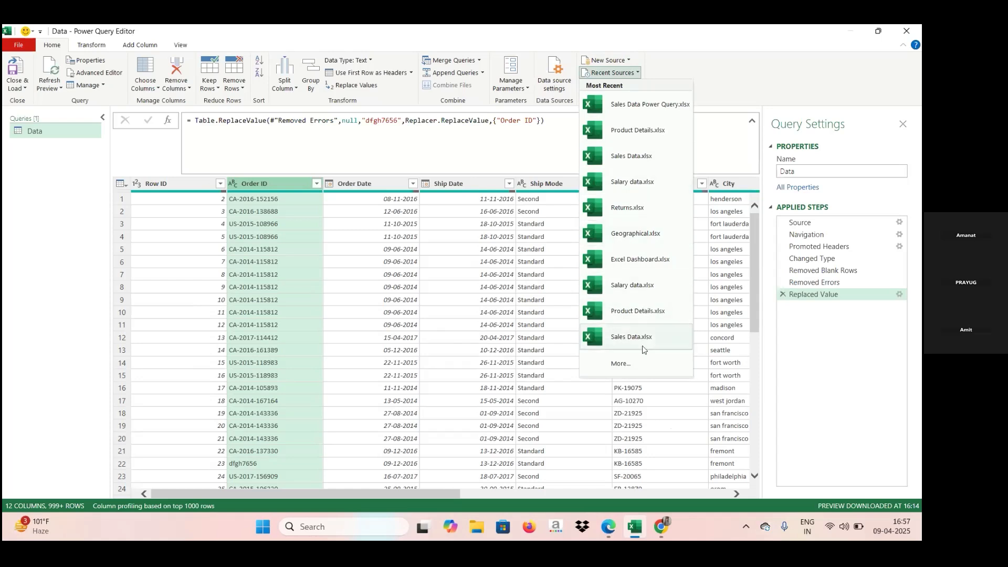
# Examine the file types available for a new source, including Excel Workbook, and the list of recent sources.
pyautogui.click(626, 60)
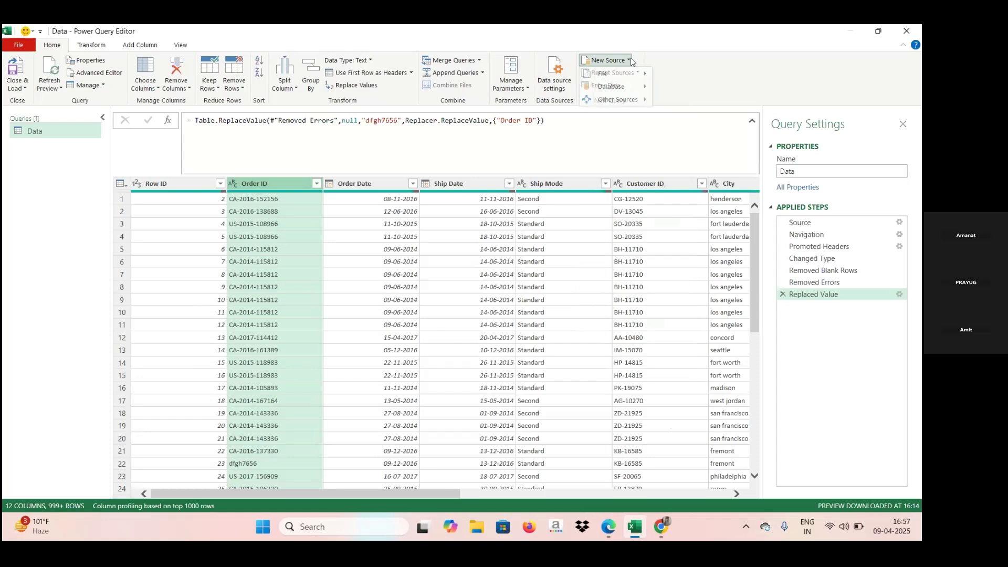
pyautogui.click(630, 61)
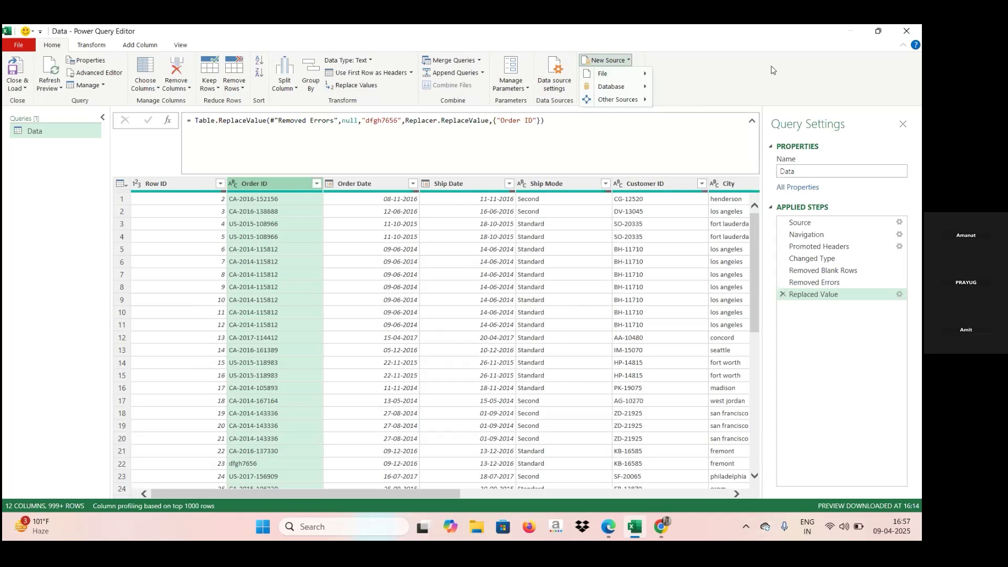
pyautogui.click(682, 92)
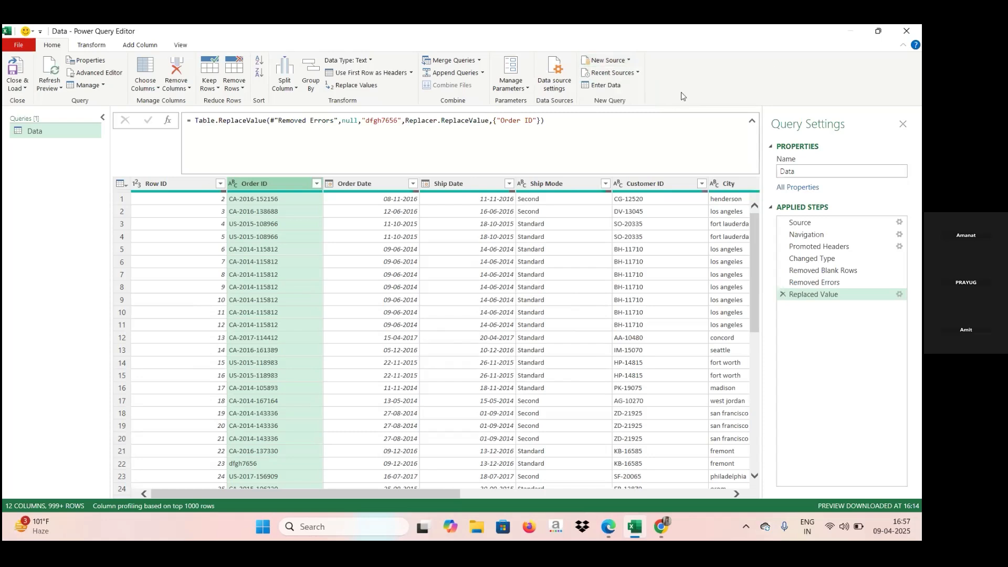
pyautogui.click(635, 77)
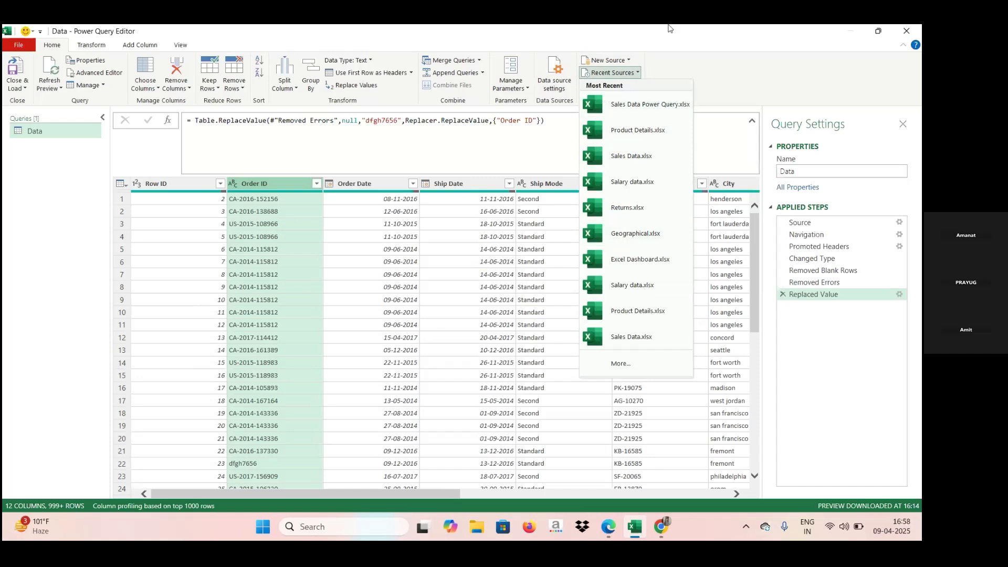
pyautogui.click(629, 67)
pyautogui.click(629, 66)
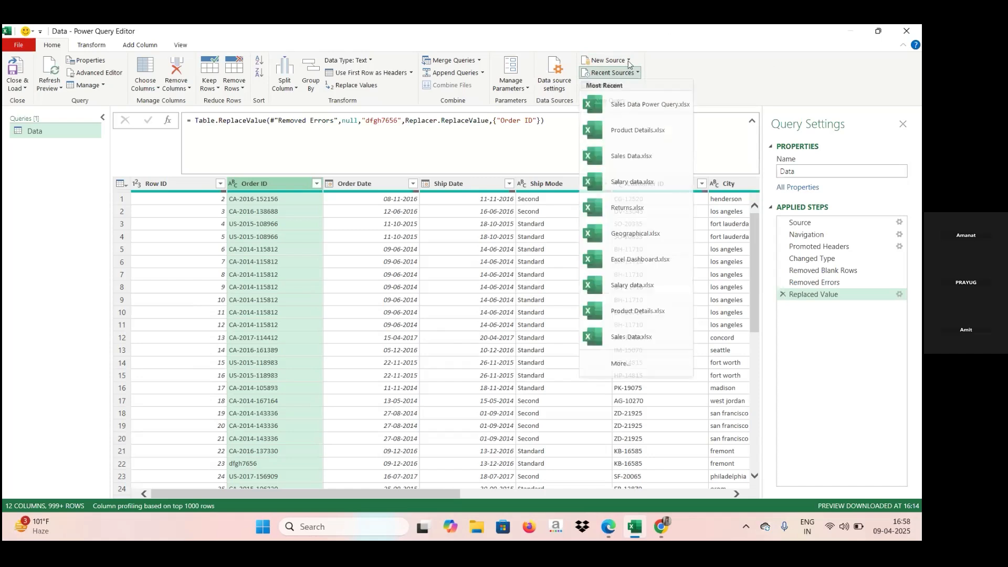
pyautogui.click(628, 61)
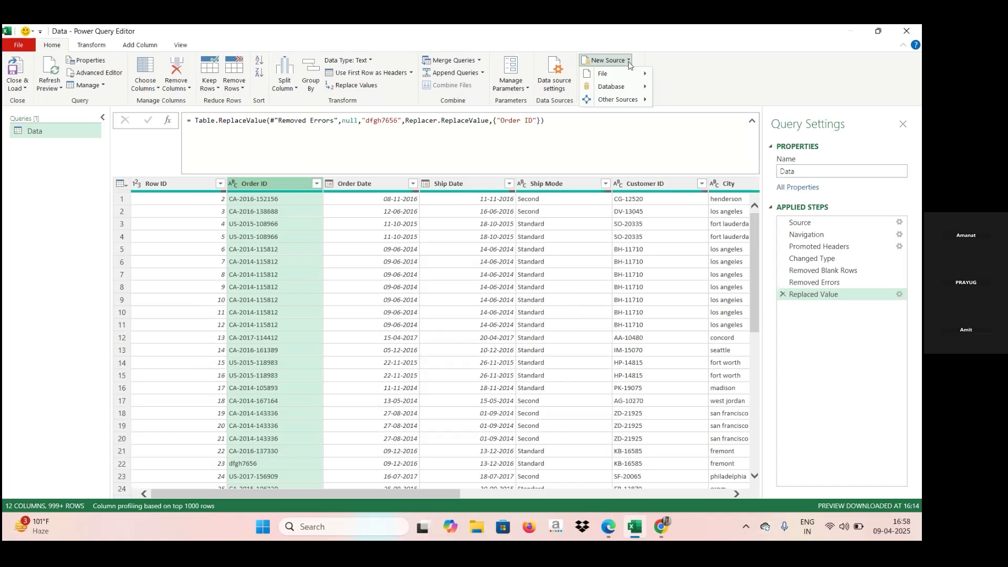
pyautogui.moveTo(609, 74)
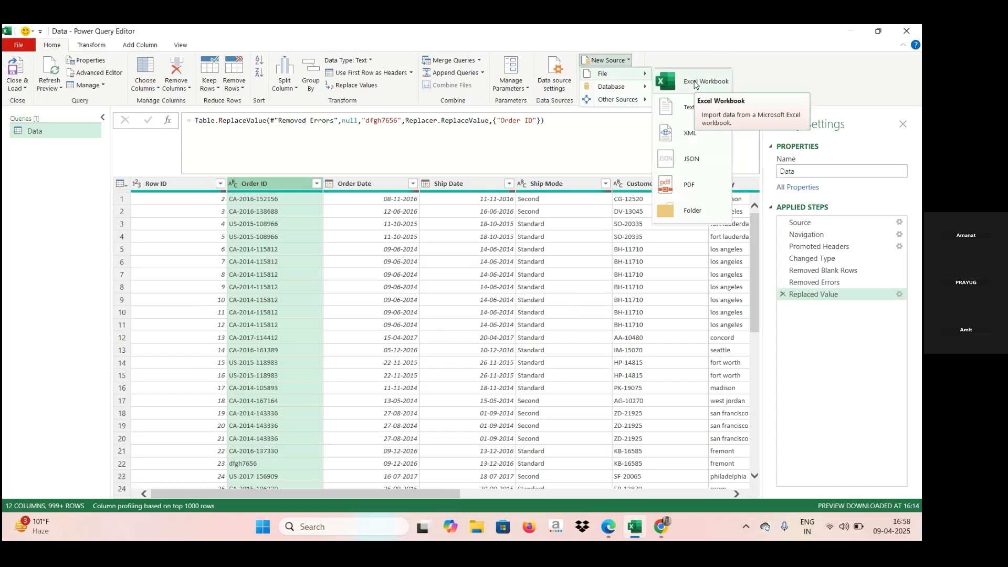
pyautogui.click(785, 77)
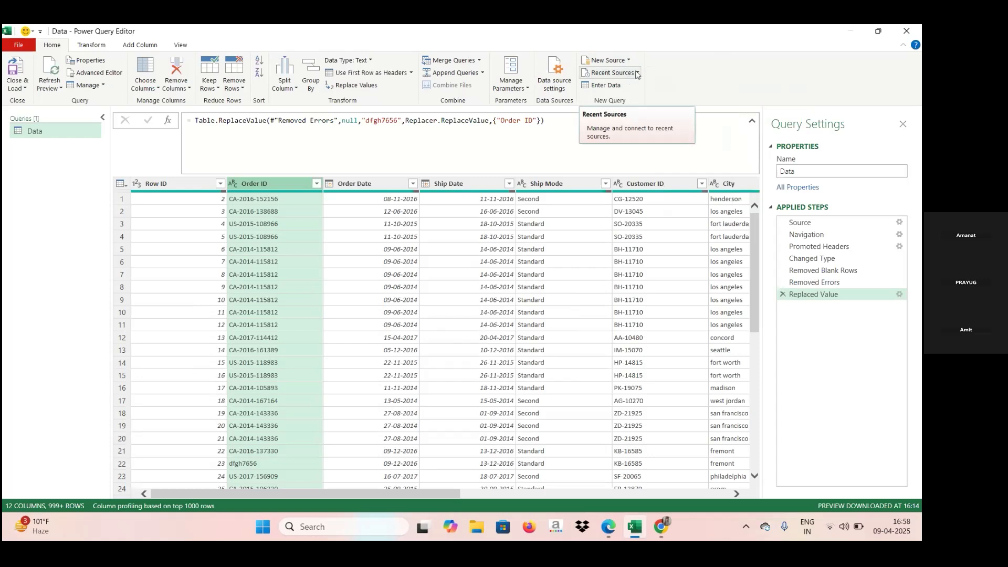
pyautogui.click(638, 74)
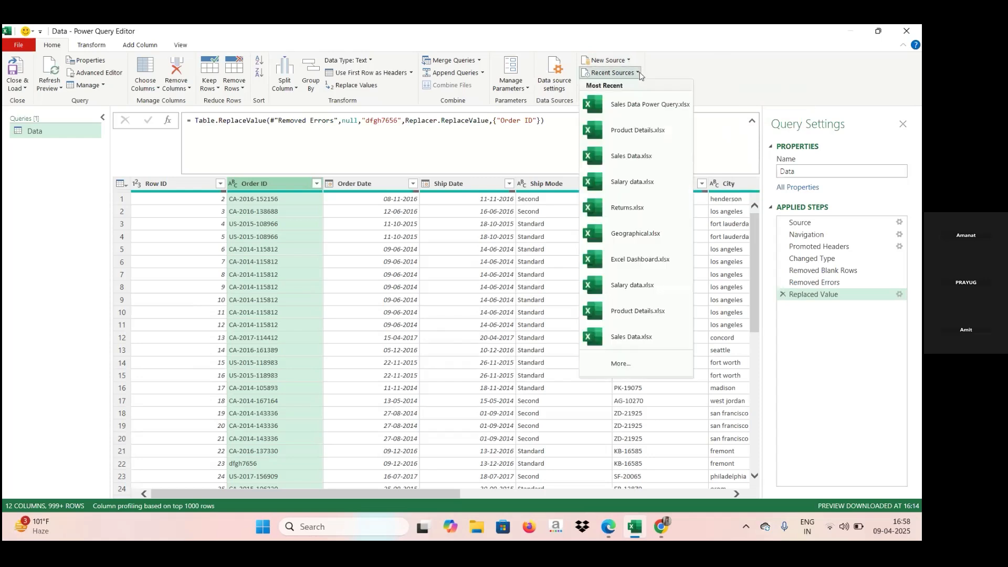
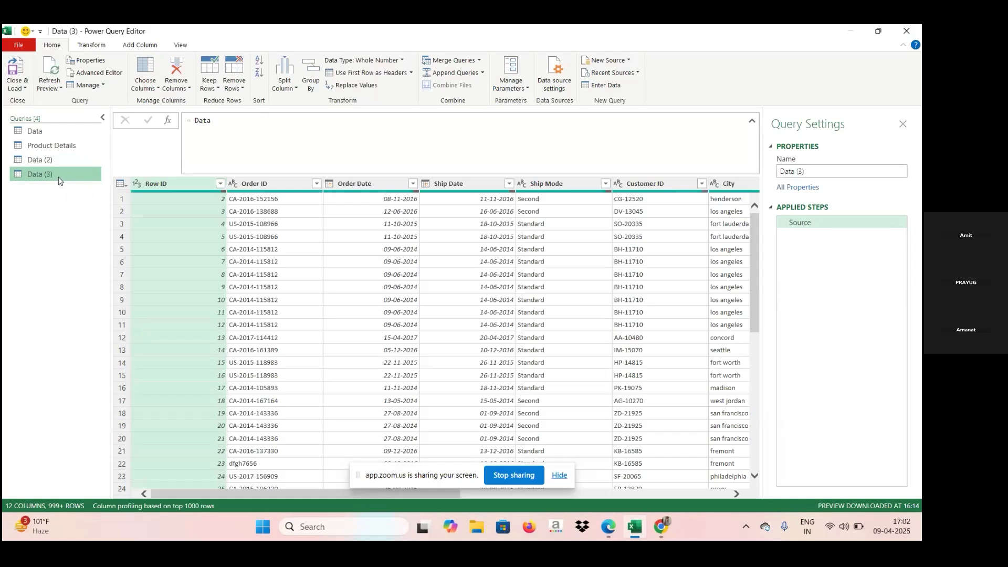
# Compare the formulas and applied steps of the Data (2) and Data (3) queries.
pyautogui.click(58, 159)
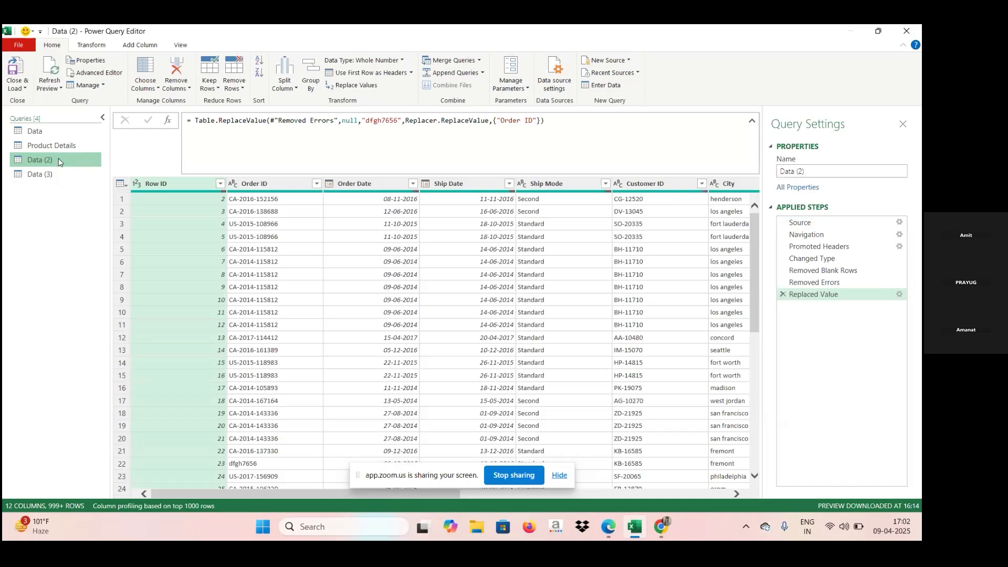
pyautogui.click(58, 174)
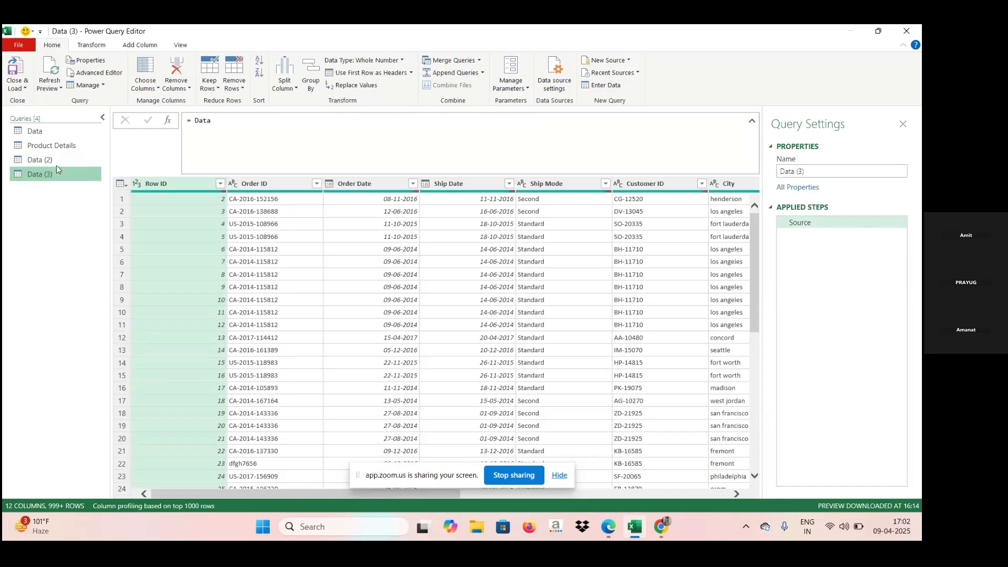
pyautogui.click(55, 160)
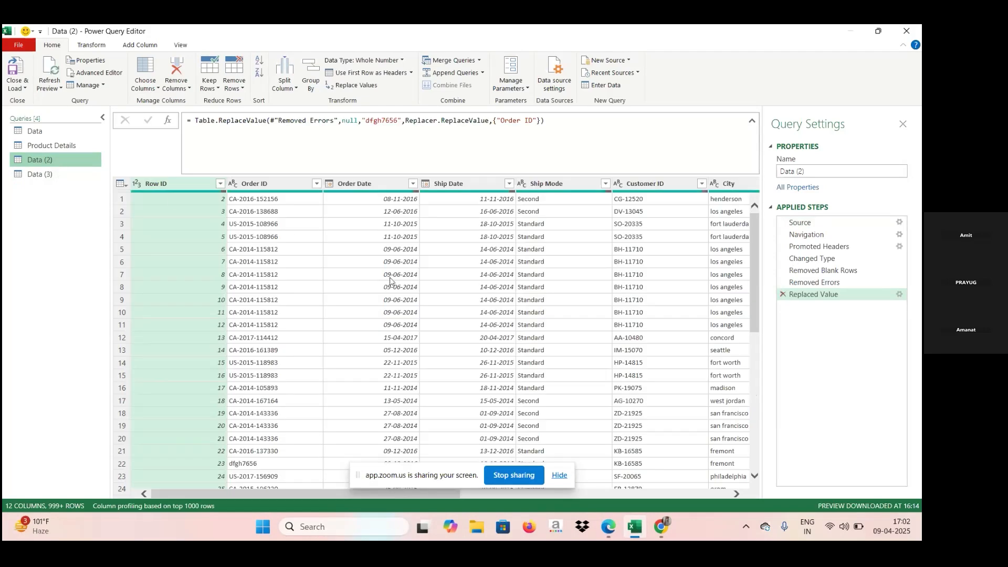
pyautogui.click(35, 173)
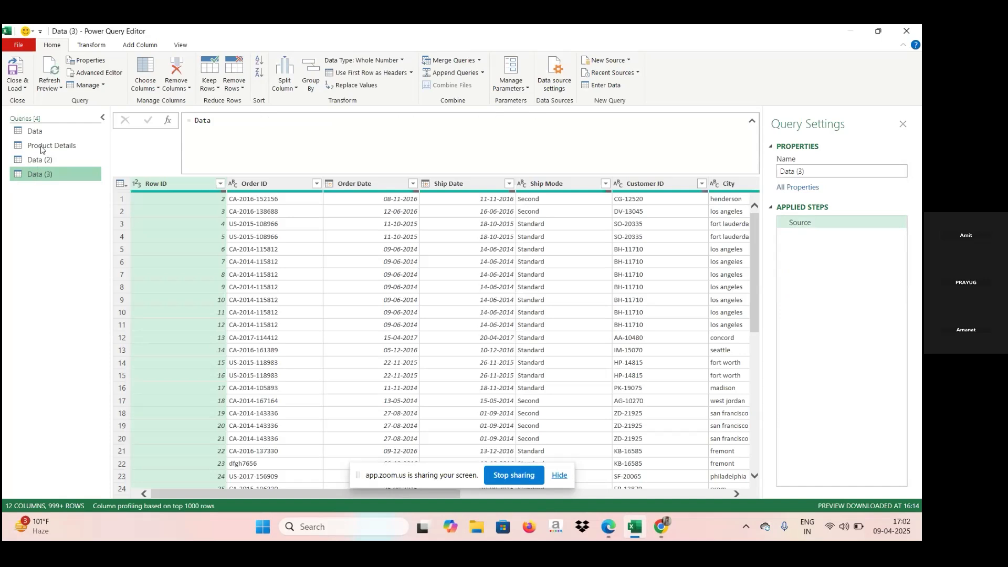
# Sort the Data query by Row ID in descending order and compare it with the Data (2) query.
pyautogui.click(52, 132)
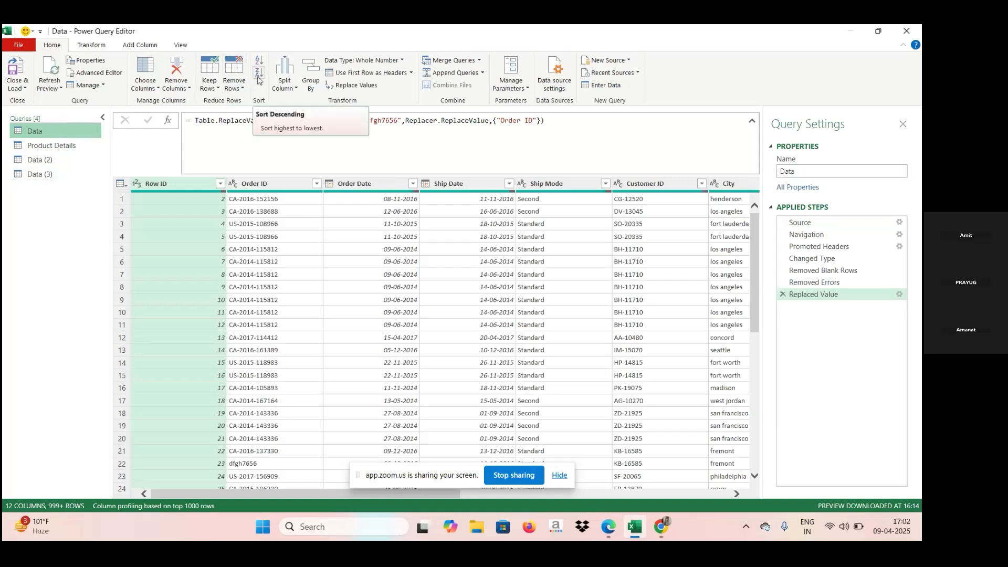
pyautogui.click(259, 74)
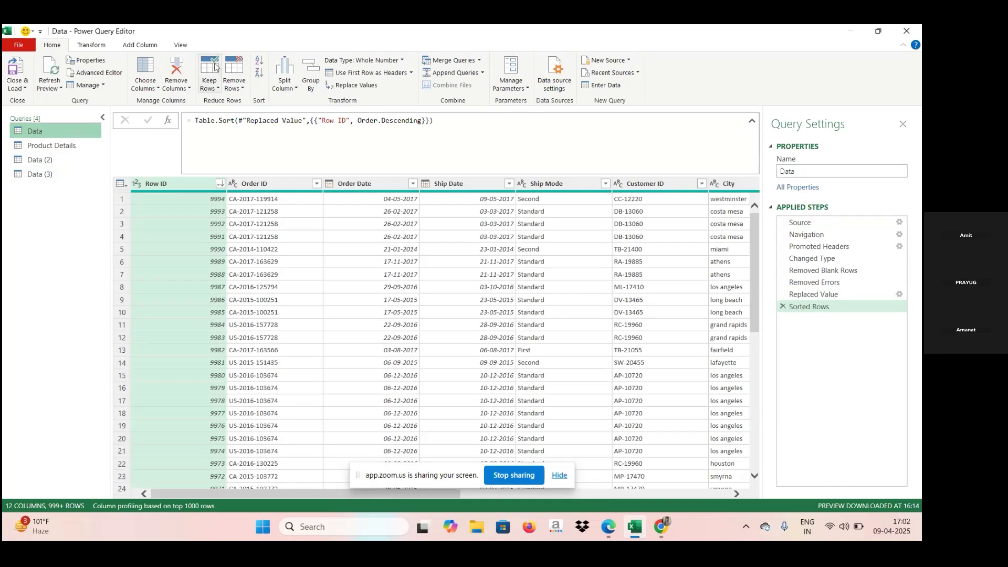
pyautogui.click(51, 162)
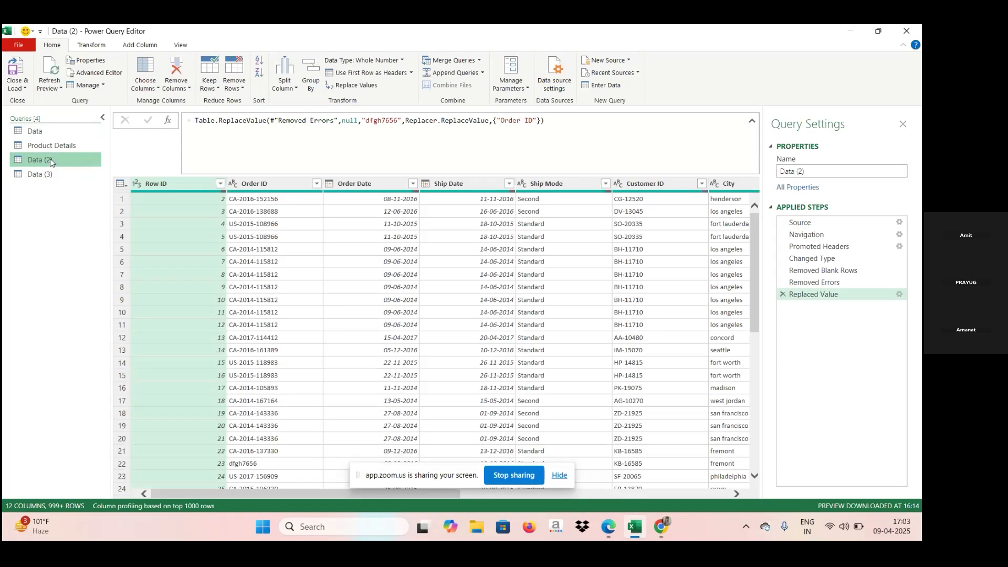
pyautogui.click(50, 133)
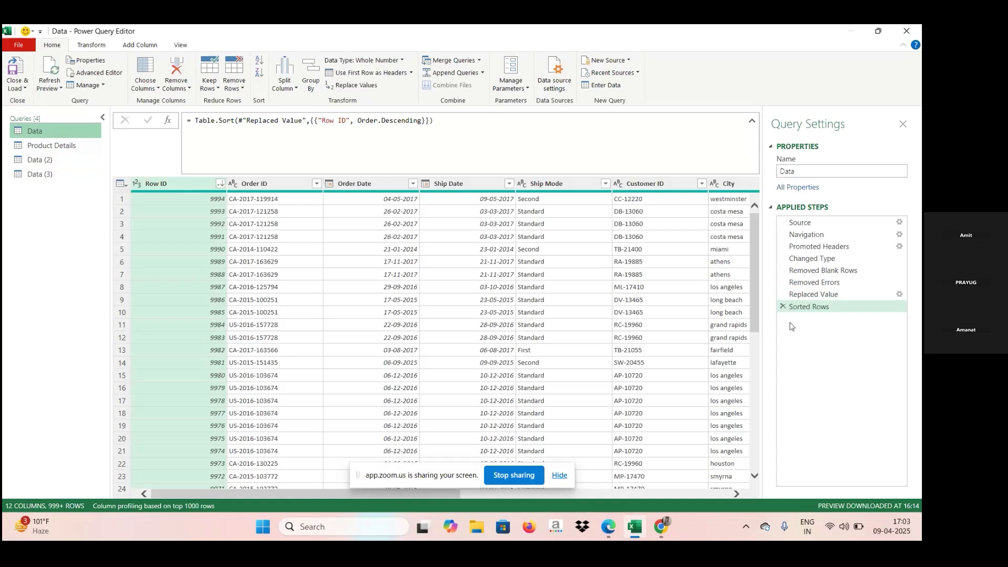
pyautogui.click(55, 165)
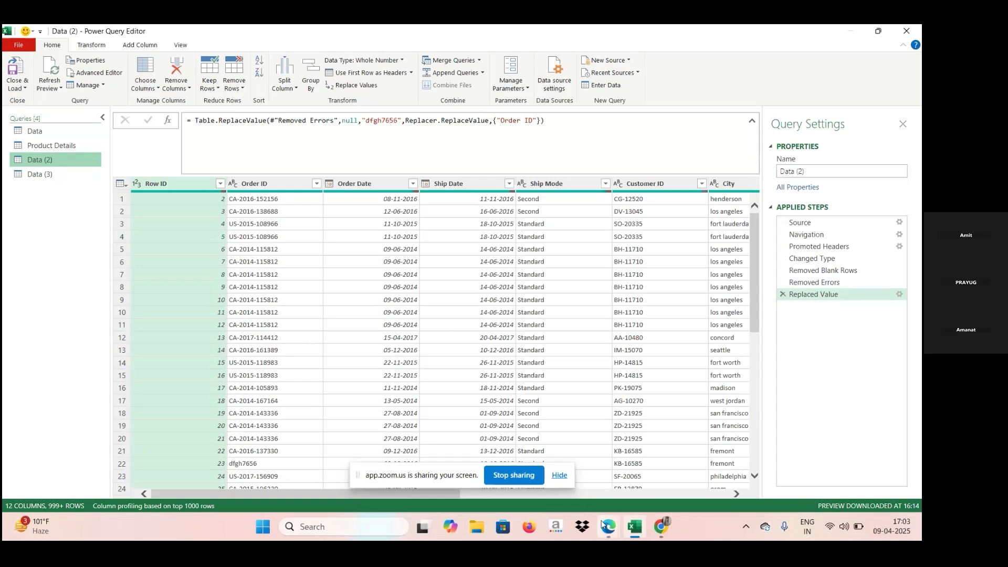
# Switch to the Zoom meeting in the browser, check the meeting chat, and return to the Power Query Editor.
pyautogui.moveTo(603, 525)
pyautogui.click(531, 483)
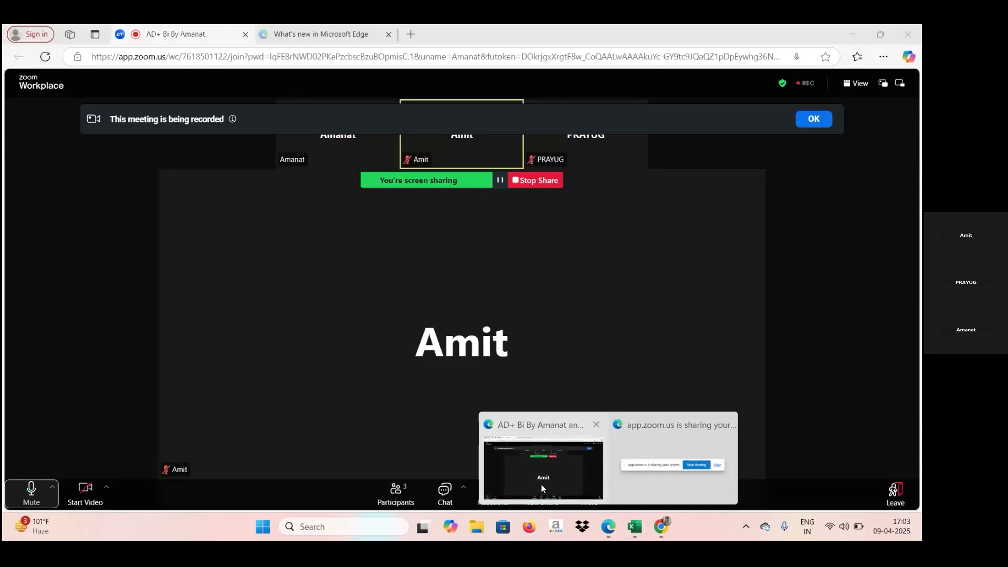
pyautogui.click(443, 497)
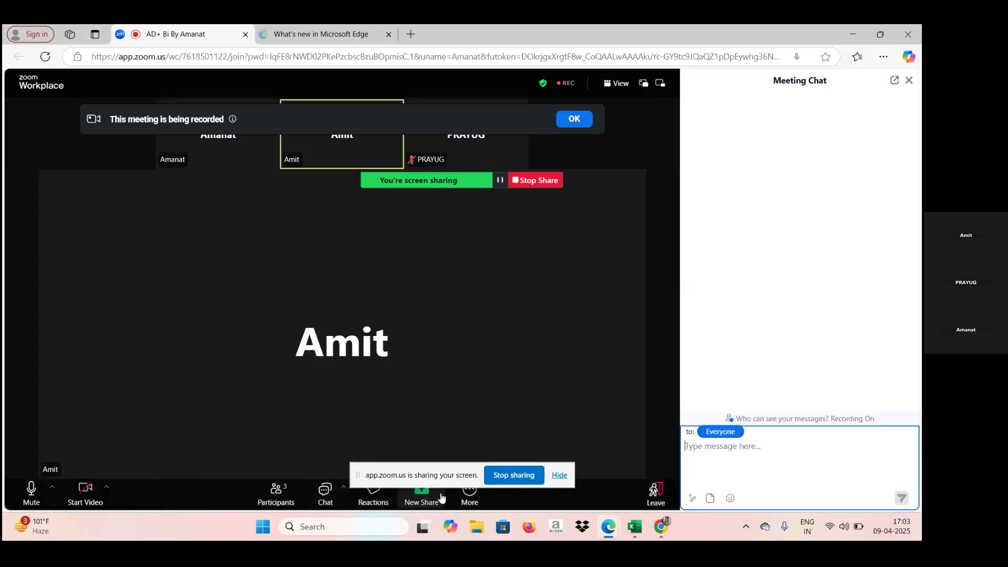
pyautogui.click(636, 527)
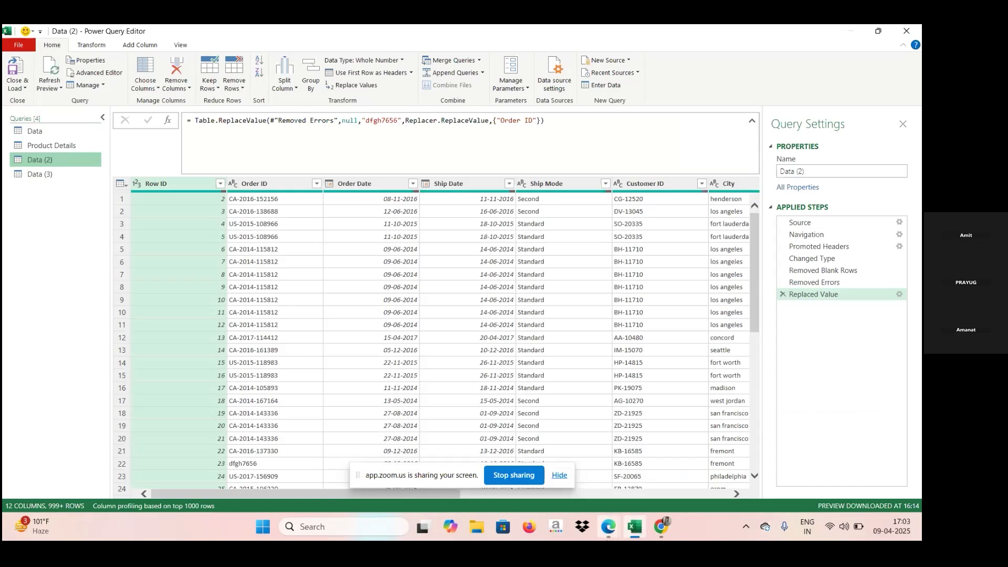
# Go back to the Zoom meeting and view the participants list together with the meeting chat.
pyautogui.moveTo(606, 529)
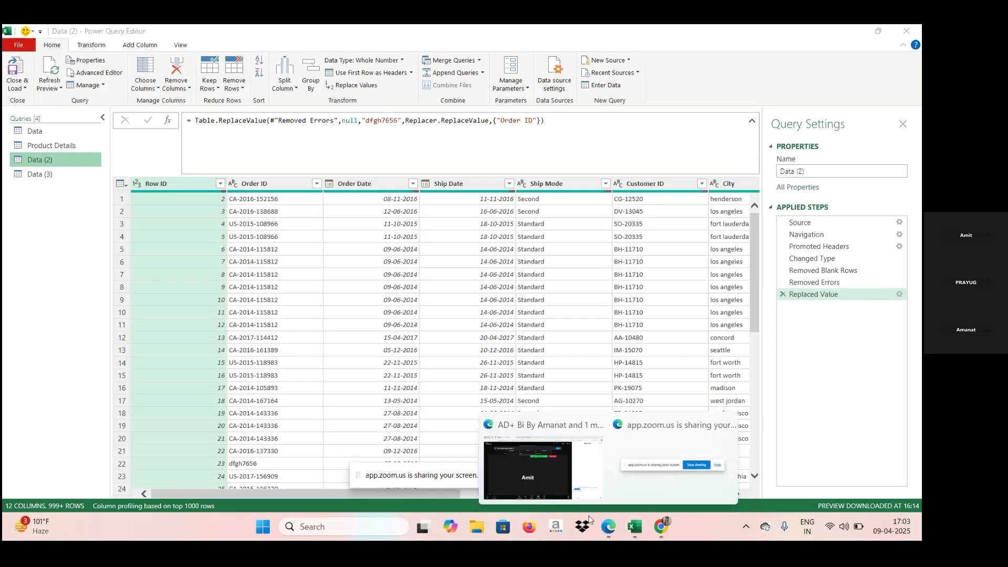
pyautogui.moveTo(492, 473)
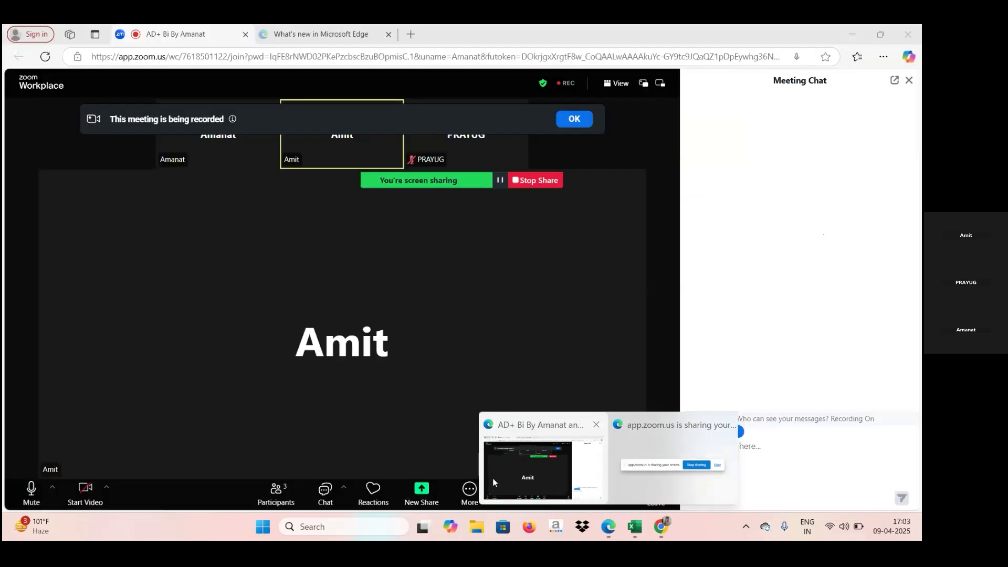
pyautogui.click(493, 478)
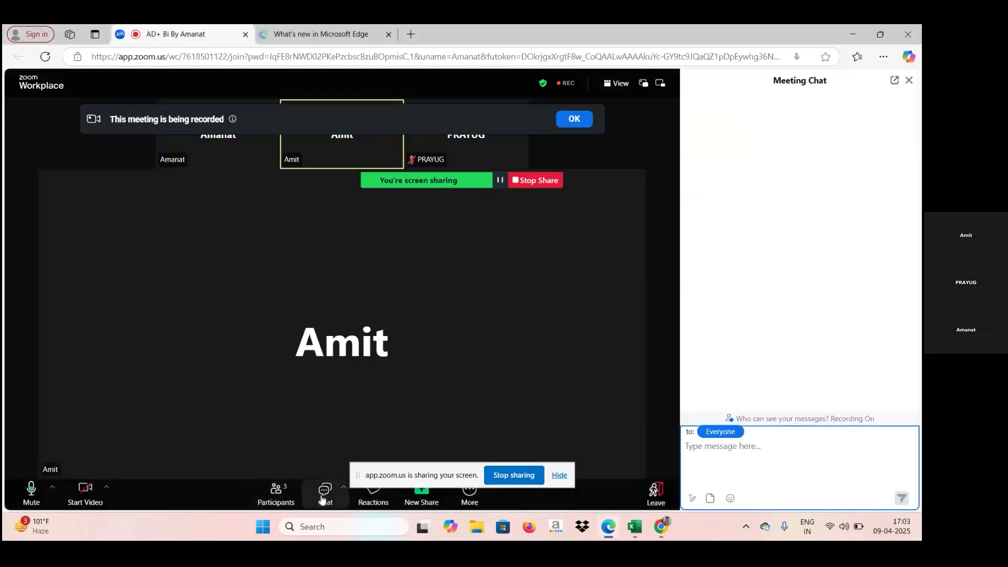
pyautogui.click(323, 496)
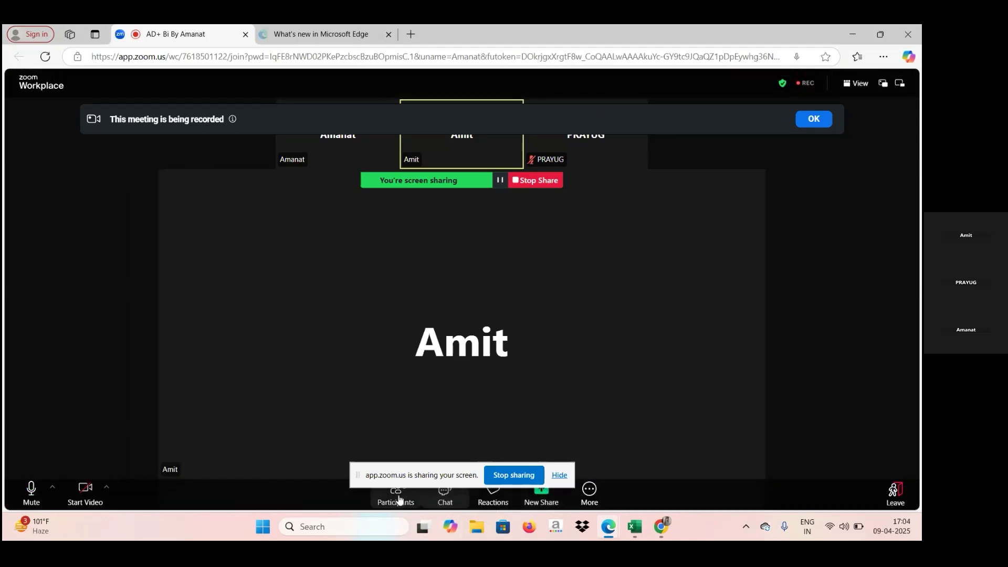
pyautogui.click(398, 497)
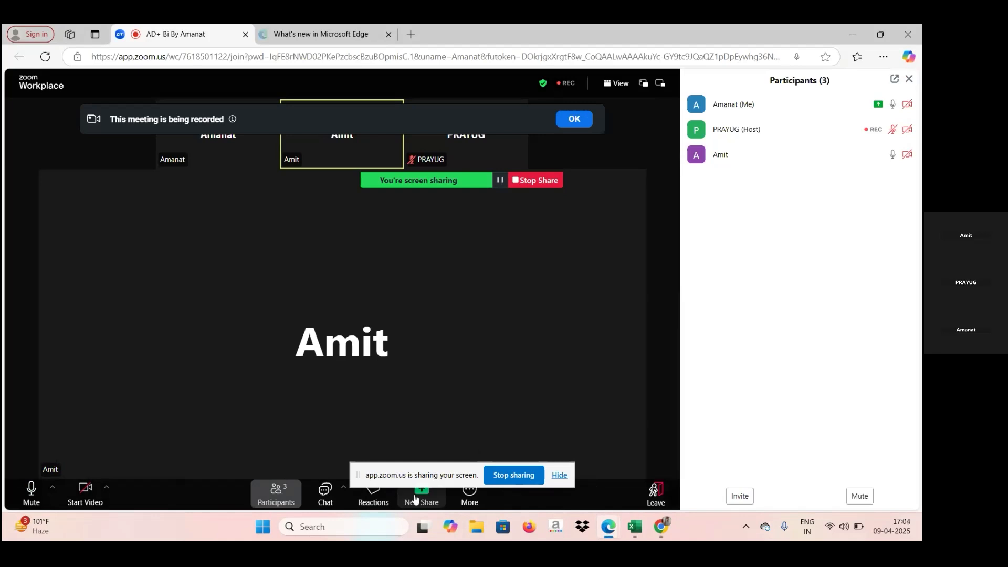
pyautogui.click(336, 502)
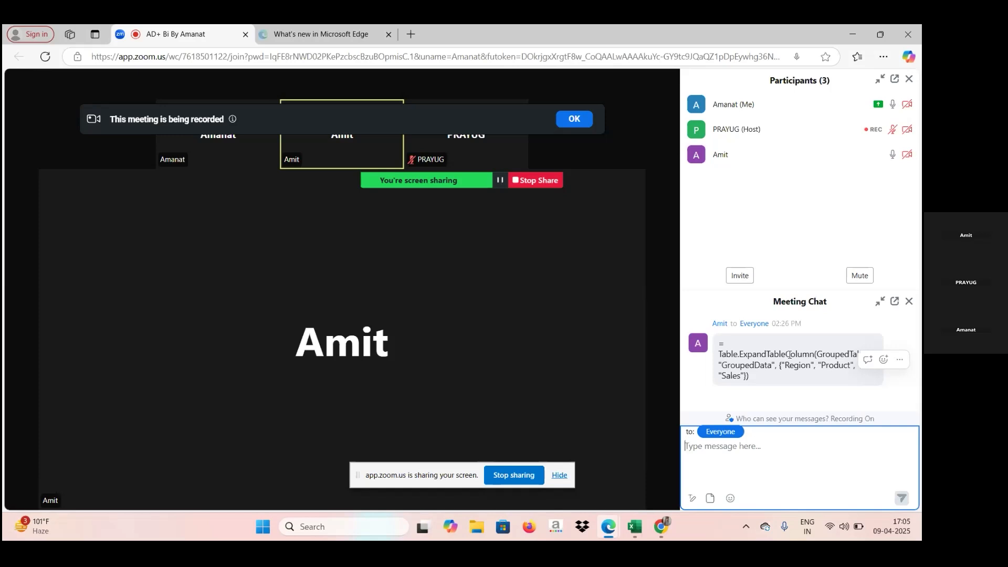
# Close the Zoom meeting's chat and participants list, and switch back to the Power Query Editor.
pyautogui.click(910, 304)
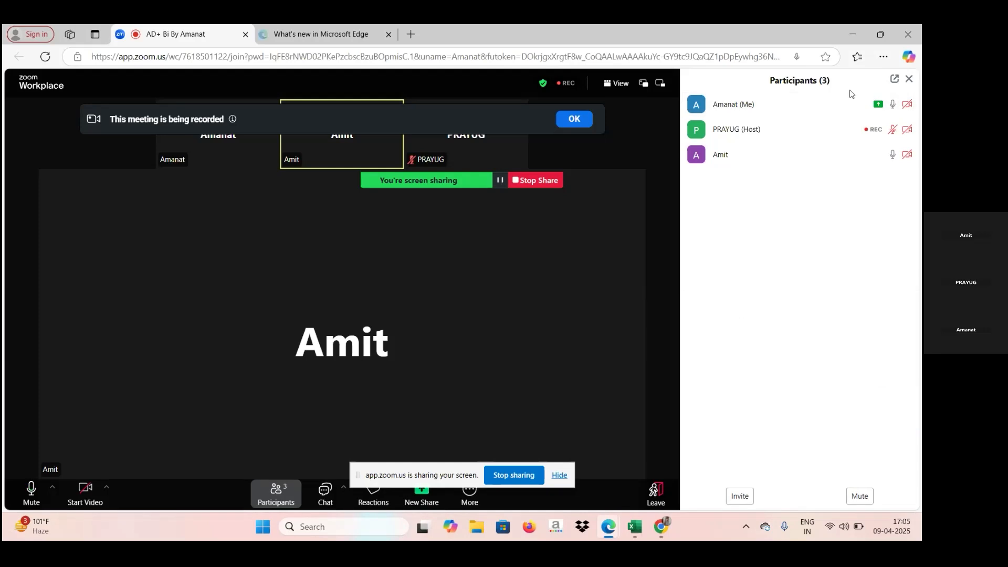
pyautogui.click(909, 82)
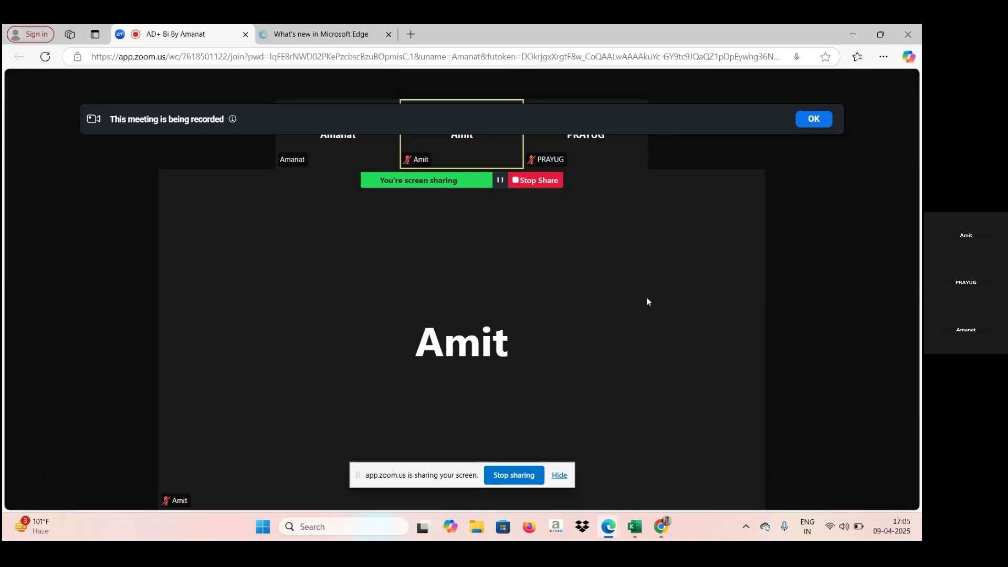
pyautogui.moveTo(631, 532)
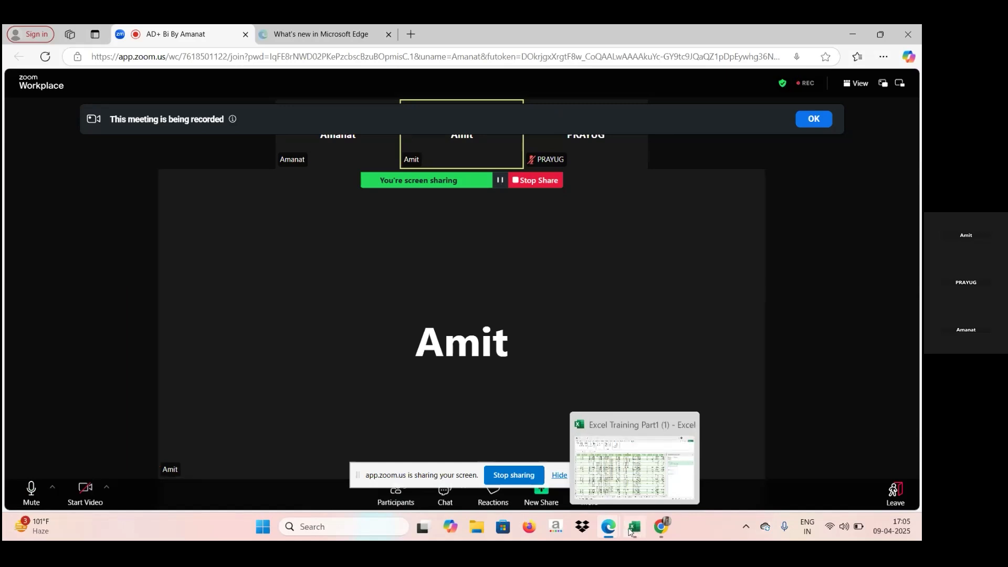
pyautogui.click(632, 532)
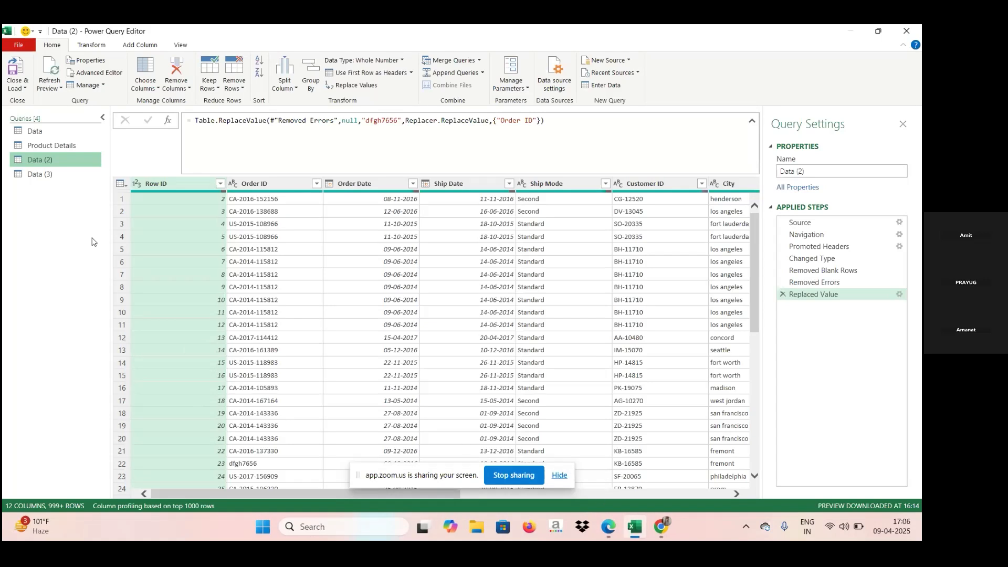
# Compare the sorted Data query with Data (2) and Data (3) to examine which copy follows the original's changes.
pyautogui.click(54, 135)
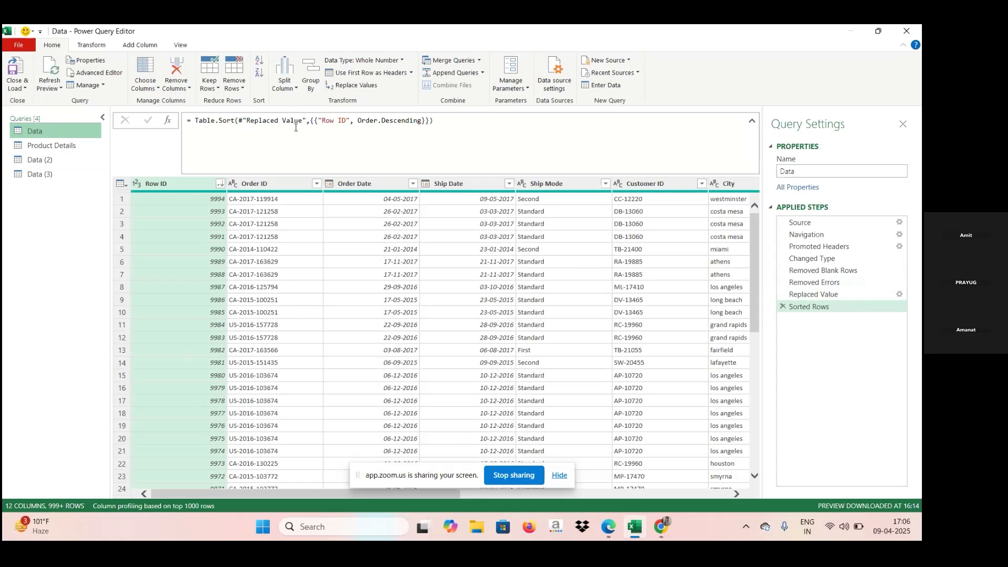
pyautogui.click(40, 178)
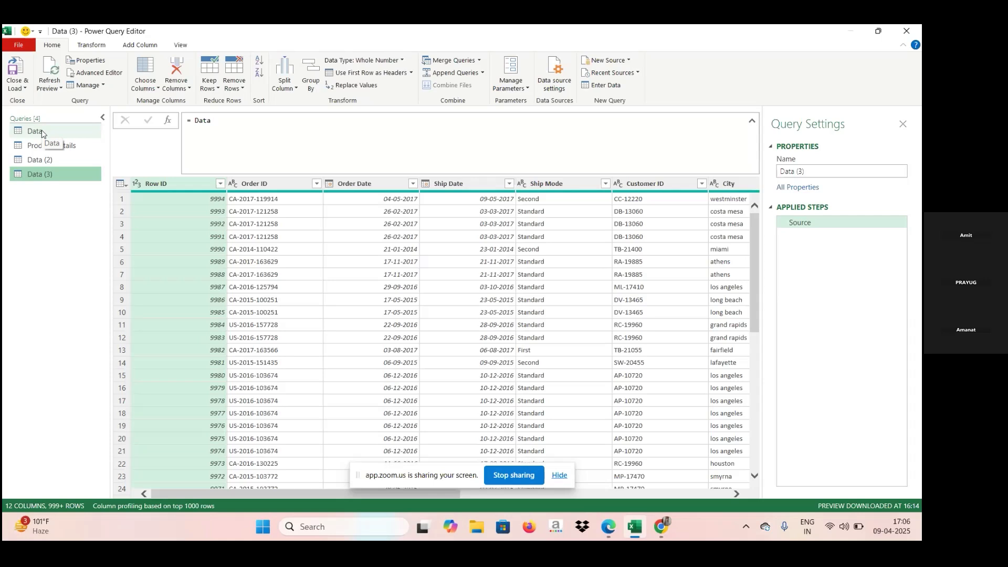
pyautogui.click(46, 161)
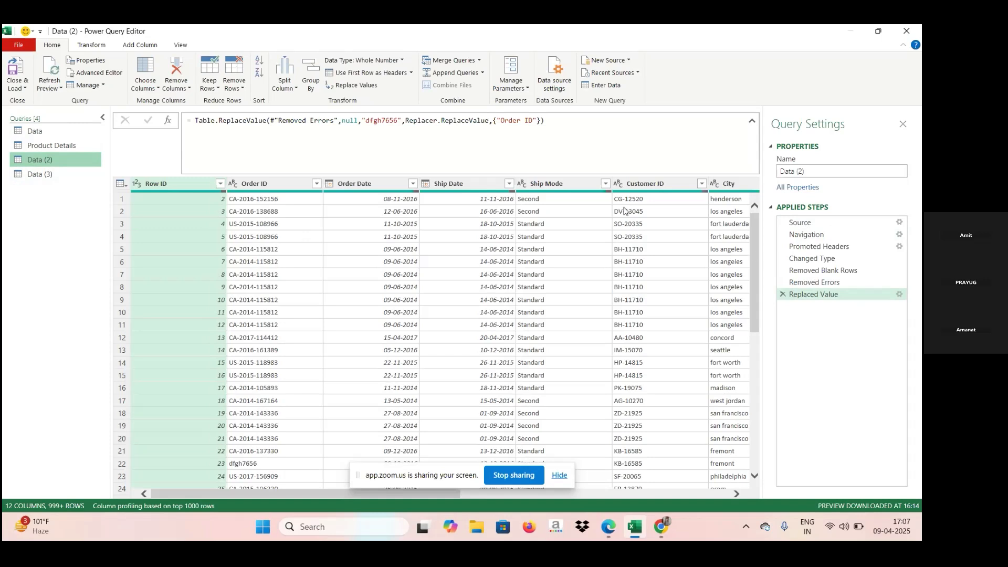
pyautogui.click(67, 176)
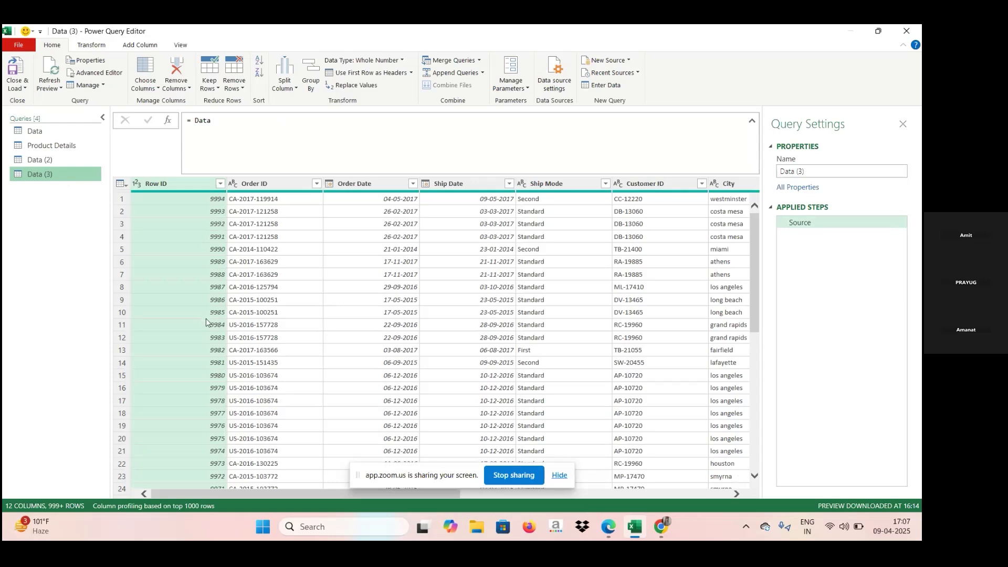
pyautogui.click(82, 163)
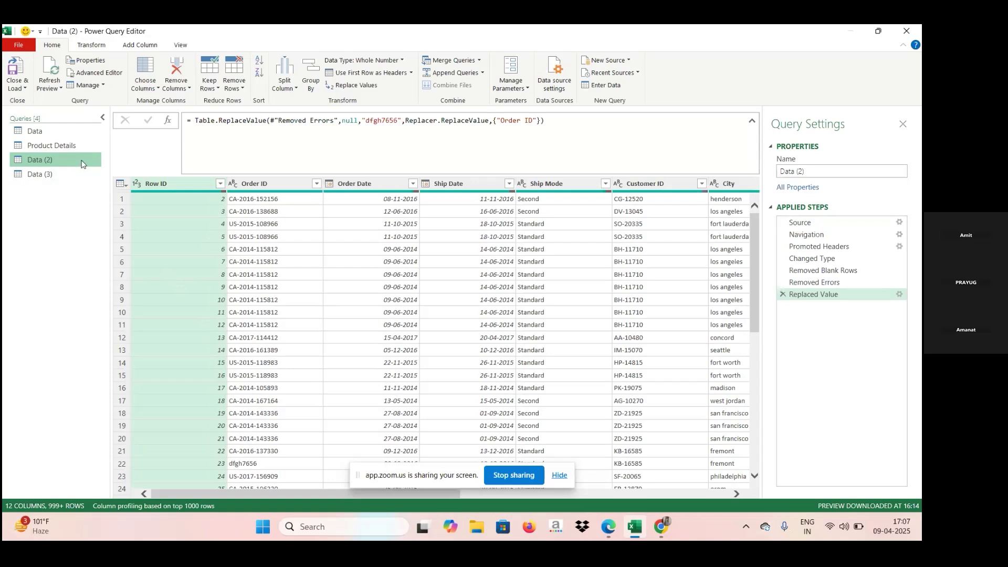
pyautogui.click(61, 174)
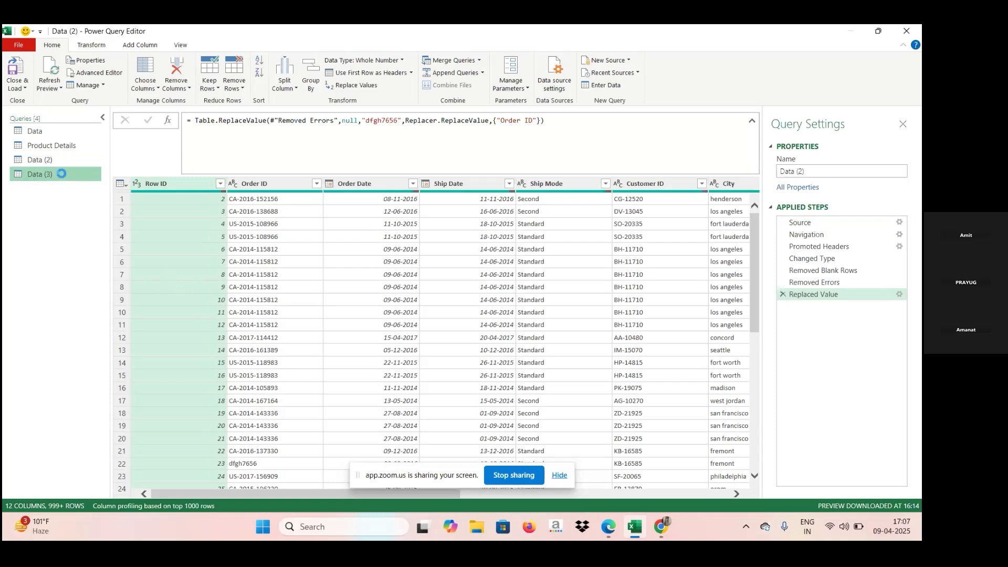